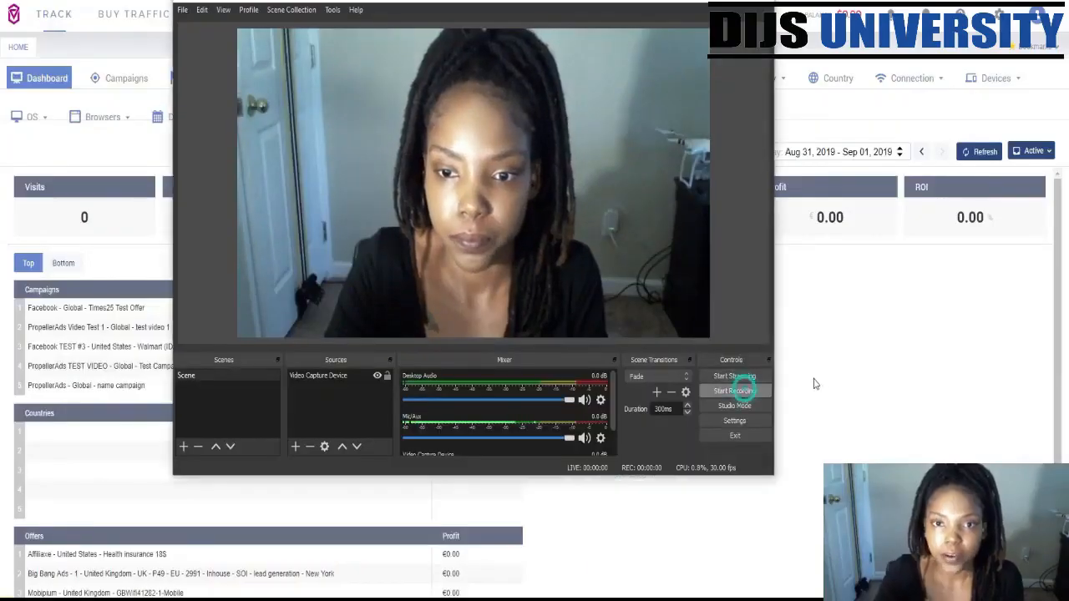
Step: Bring the tracker dashboard to the front and open its list of traffic sources
{"action": "left_click", "coordinate": [835, 375]}
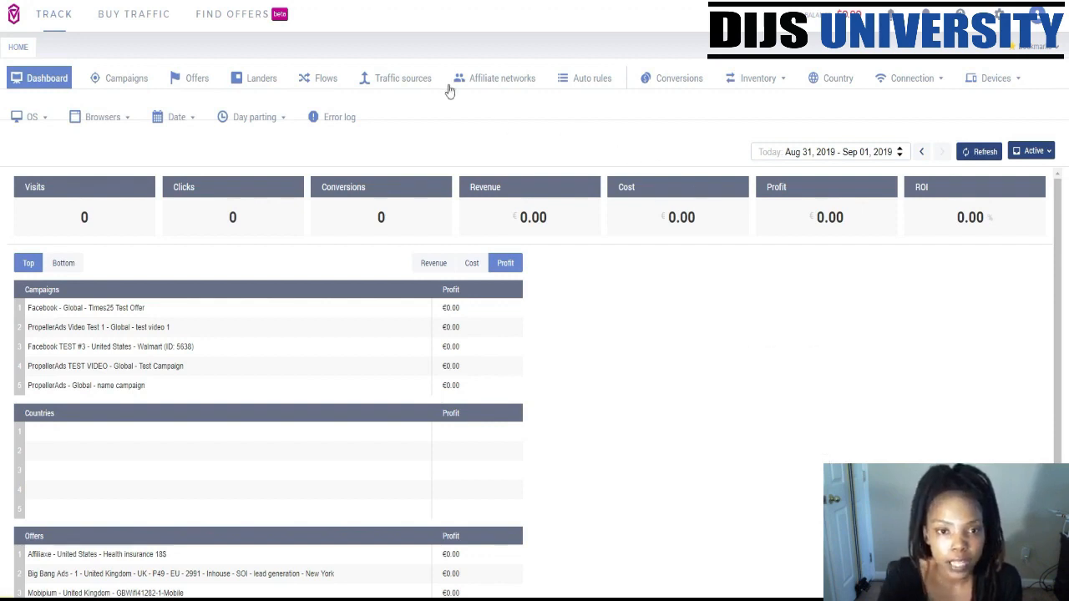
{"action": "left_click", "coordinate": [410, 87]}
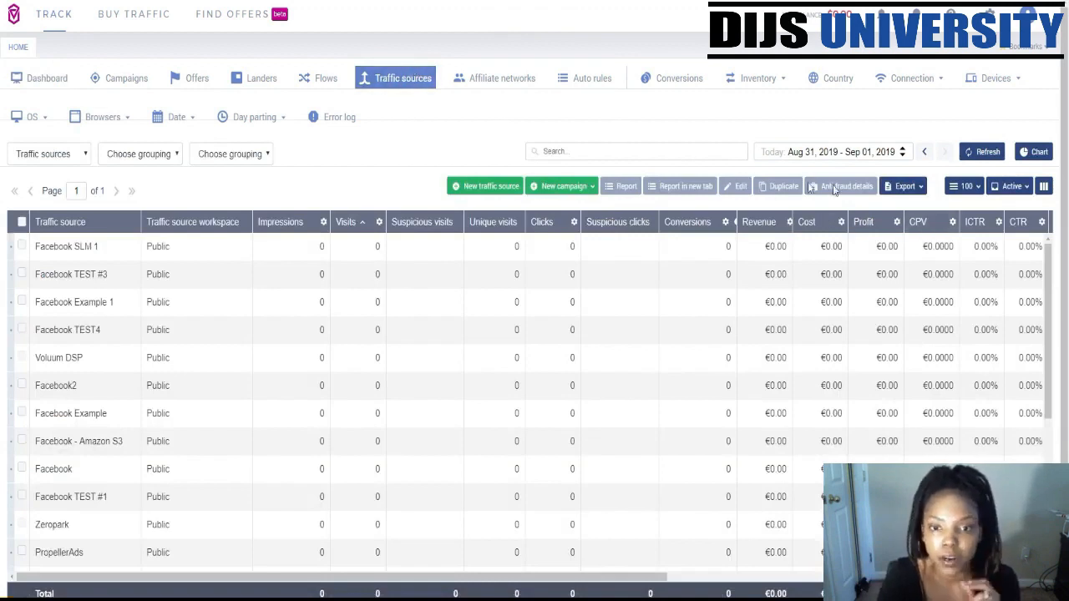
Step: Start a new custom traffic source without a template and name it Richpush
{"action": "left_click", "coordinate": [490, 184]}
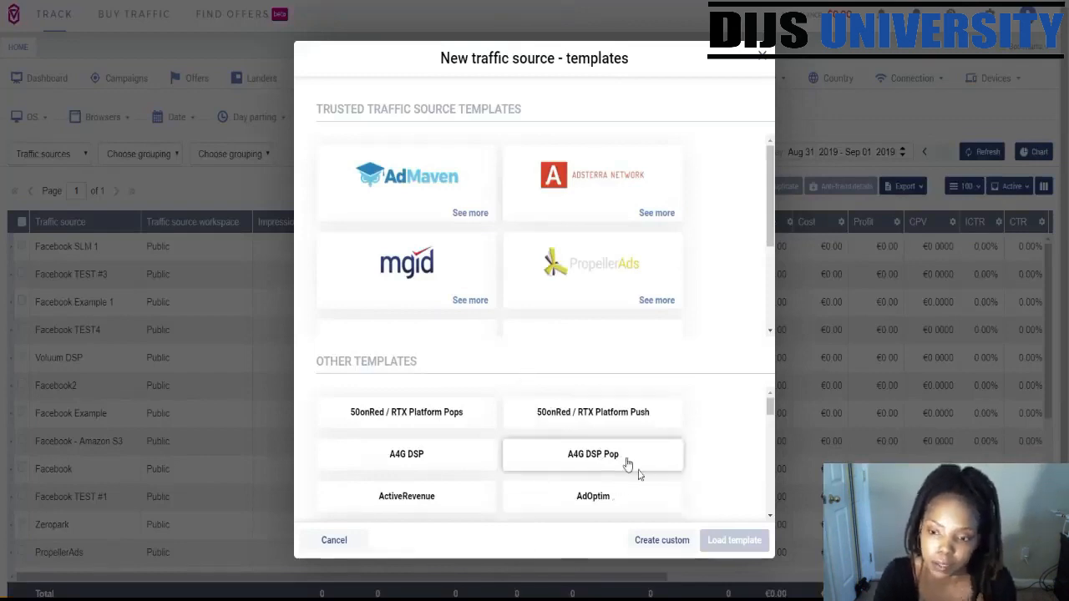
{"action": "scroll", "coordinate": [633, 467], "scroll_direction": "down", "scroll_amount": 1}
{"action": "left_click", "coordinate": [644, 538]}
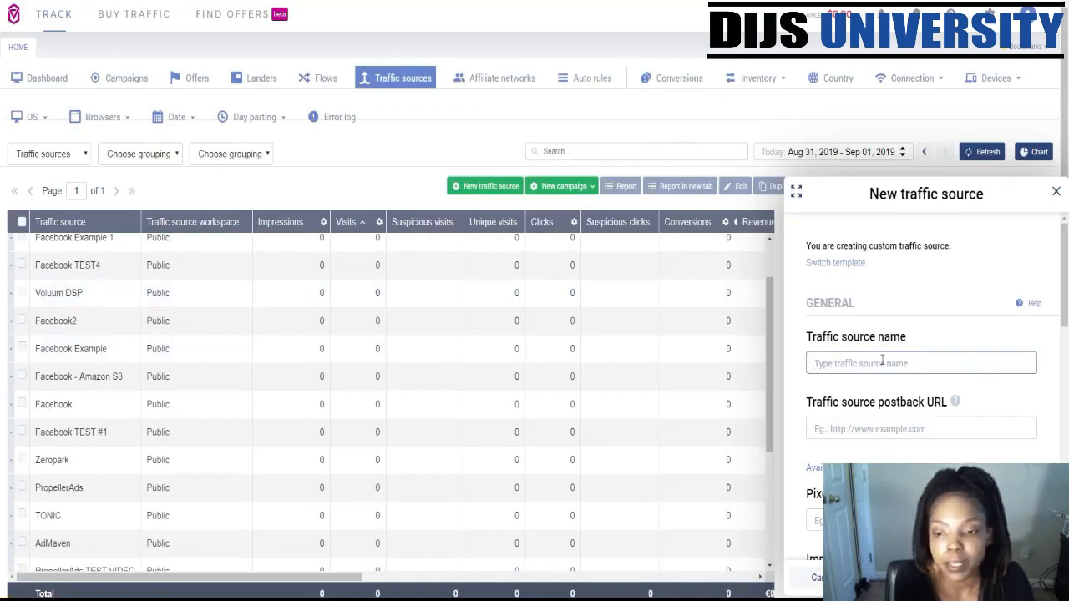
{"action": "type", "text": "ex"}
{"action": "key", "text": "BackSpace"}
{"action": "key", "text": "BackSpace"}
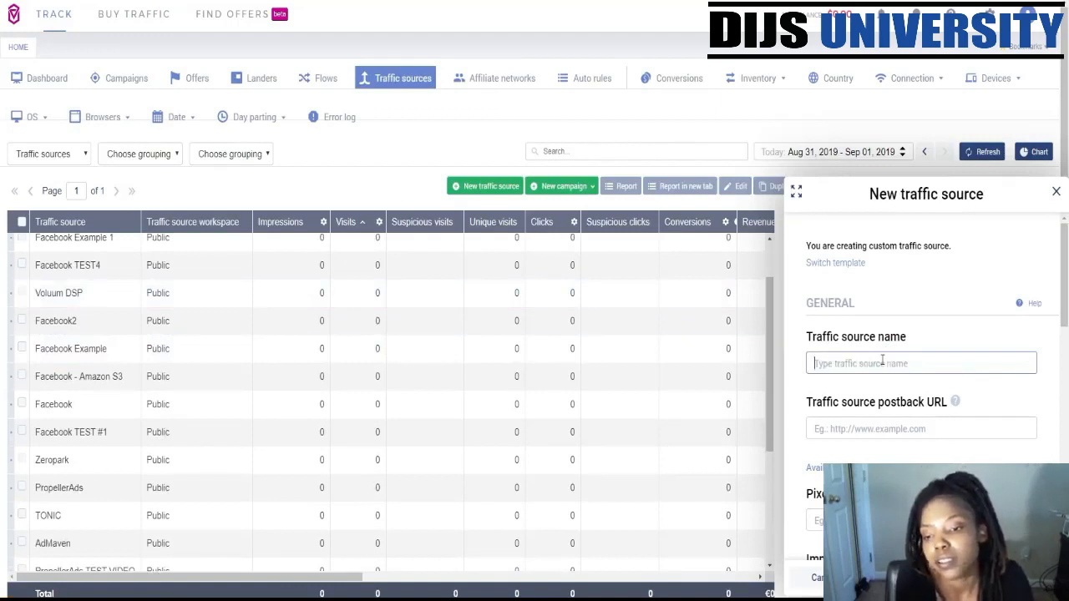
{"action": "type", "text": "Richp"}
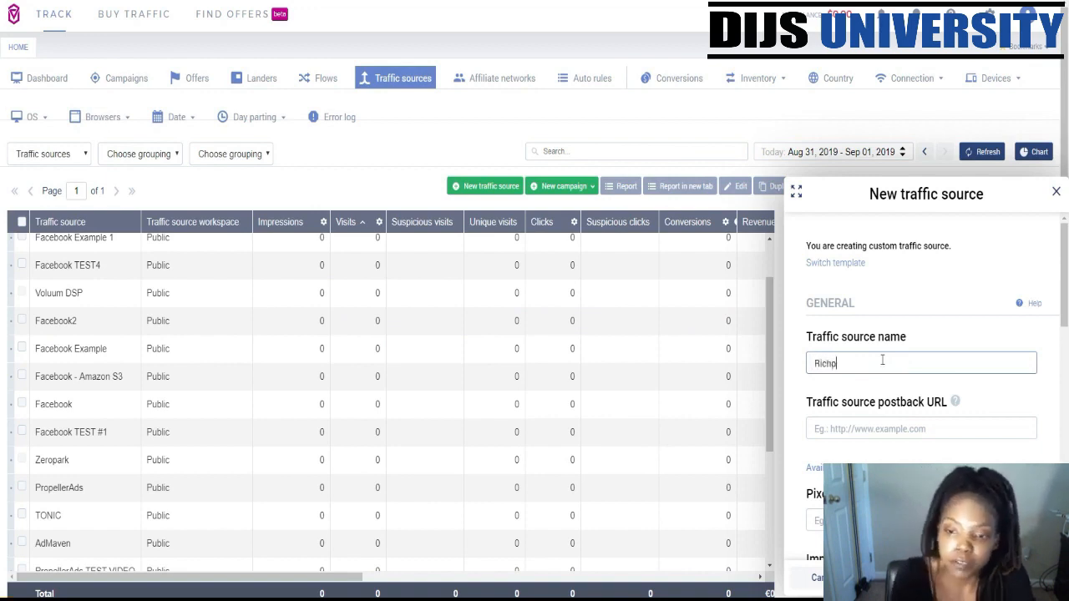
{"action": "type", "text": "ush"}
Step: Copy the conversion postback URL from the push ad campaign page into the new source's traffic source postback URL
{"action": "left_click", "coordinate": [870, 432]}
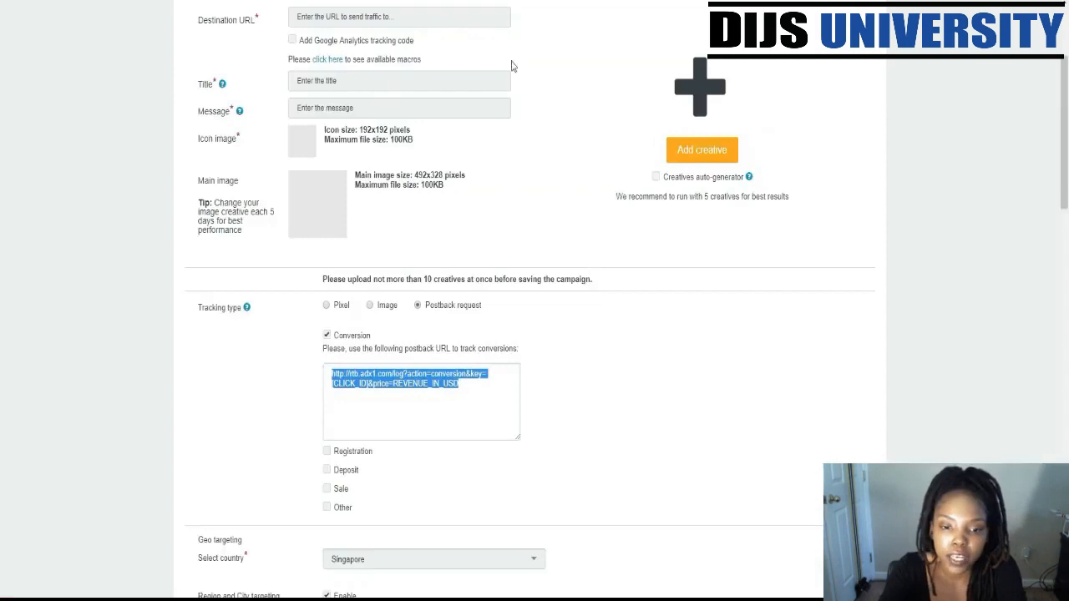
{"action": "scroll", "coordinate": [529, 172], "scroll_direction": "up", "scroll_amount": 2}
{"action": "scroll", "coordinate": [506, 269], "scroll_direction": "down", "scroll_amount": 2}
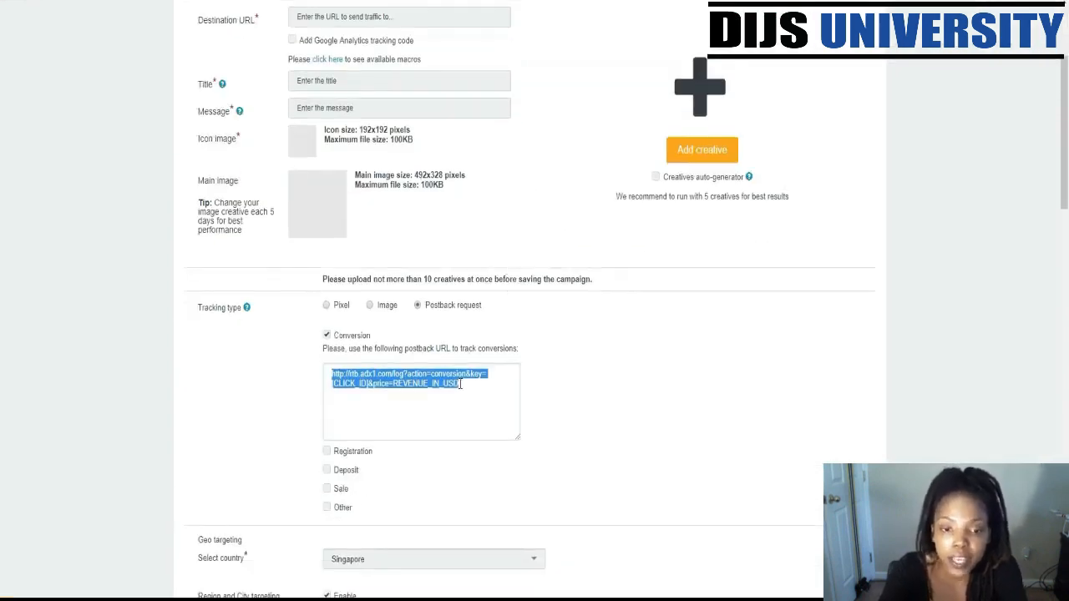
{"action": "scroll", "coordinate": [497, 303], "scroll_direction": "up", "scroll_amount": 1}
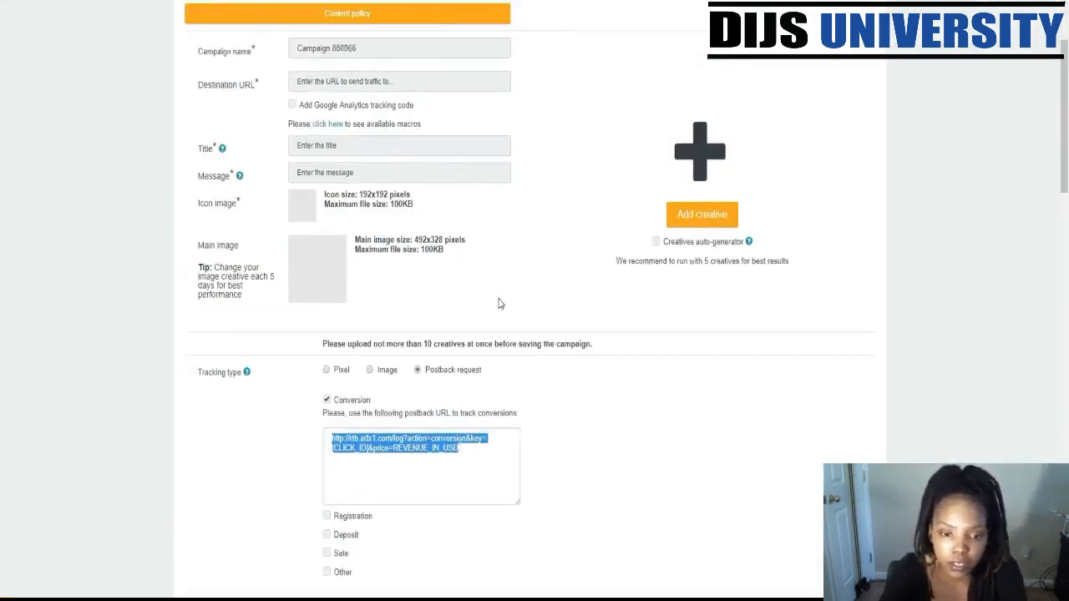
{"action": "left_click_drag", "start_coordinate": [477, 454], "coordinate": [368, 447]}
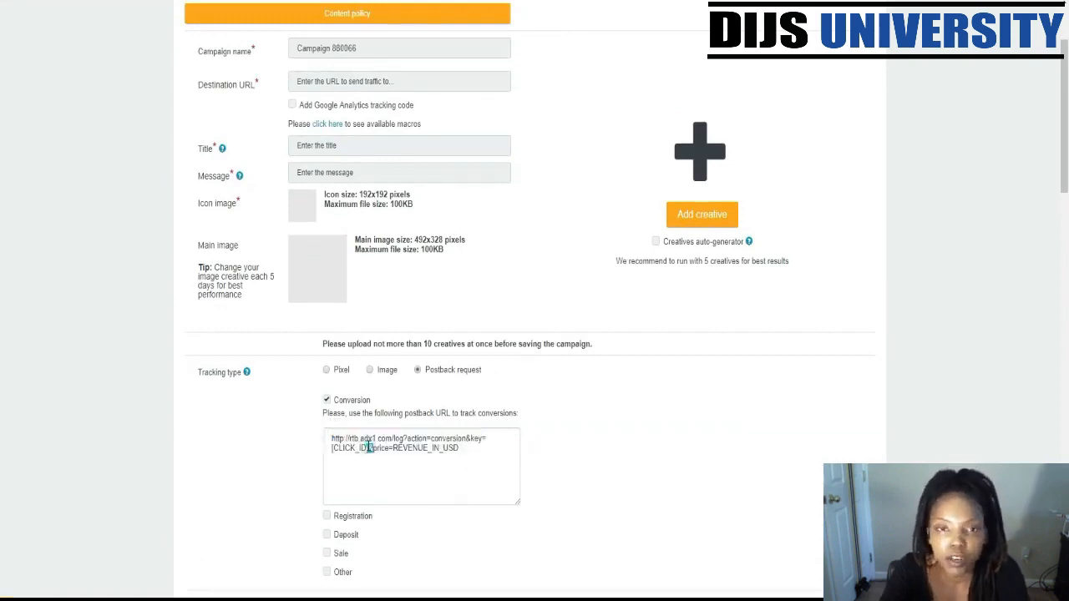
{"action": "triple_click", "coordinate": [368, 447]}
{"action": "key", "text": "ctrl+c"}
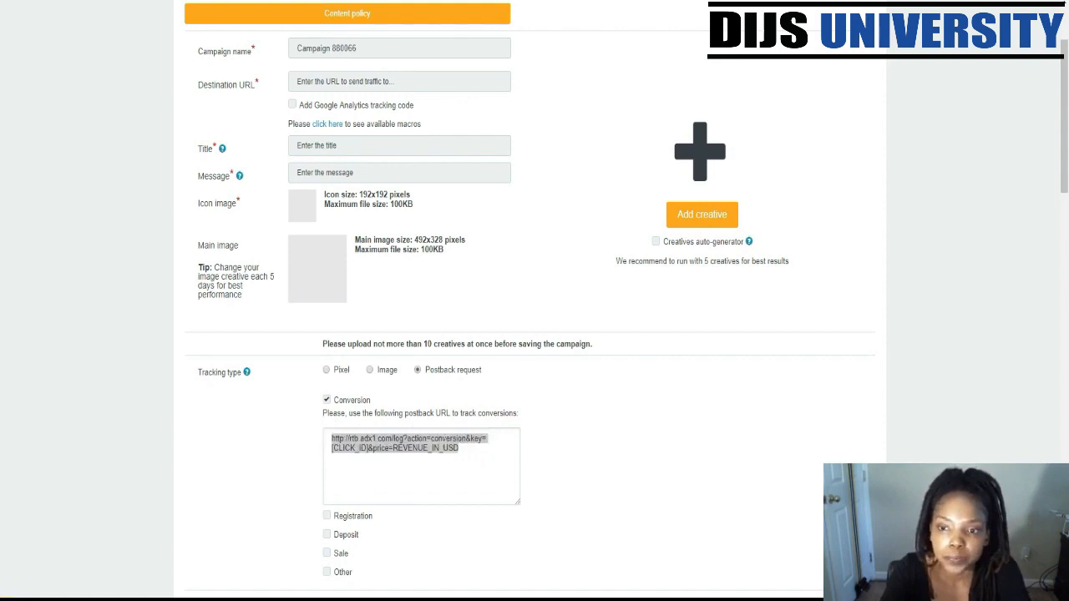
{"action": "key", "text": "alt+Tab"}
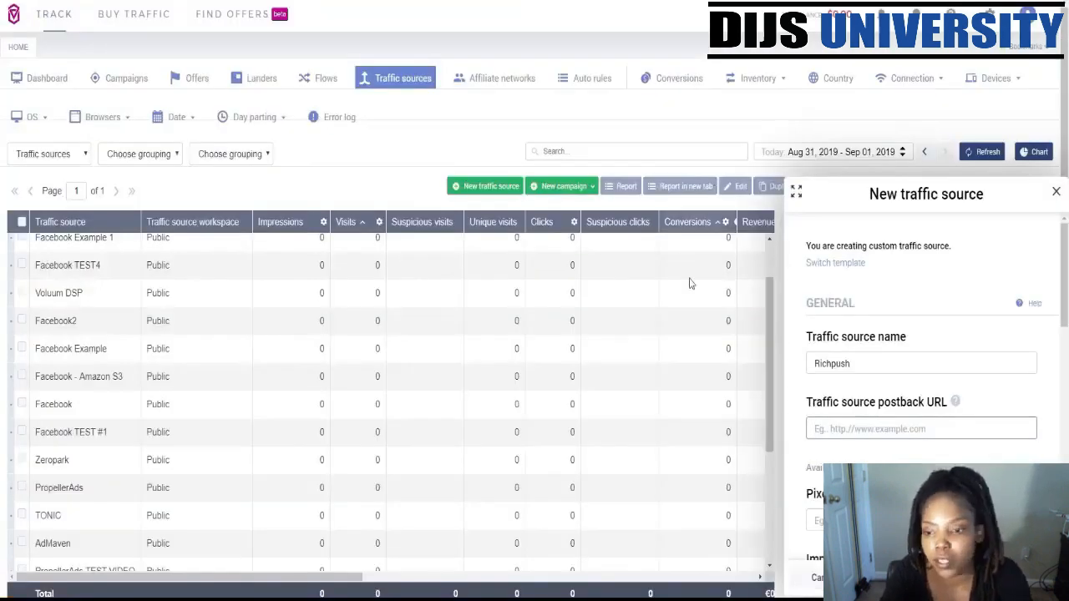
{"action": "left_click", "coordinate": [869, 430]}
{"action": "key", "text": "ctrl+v"}
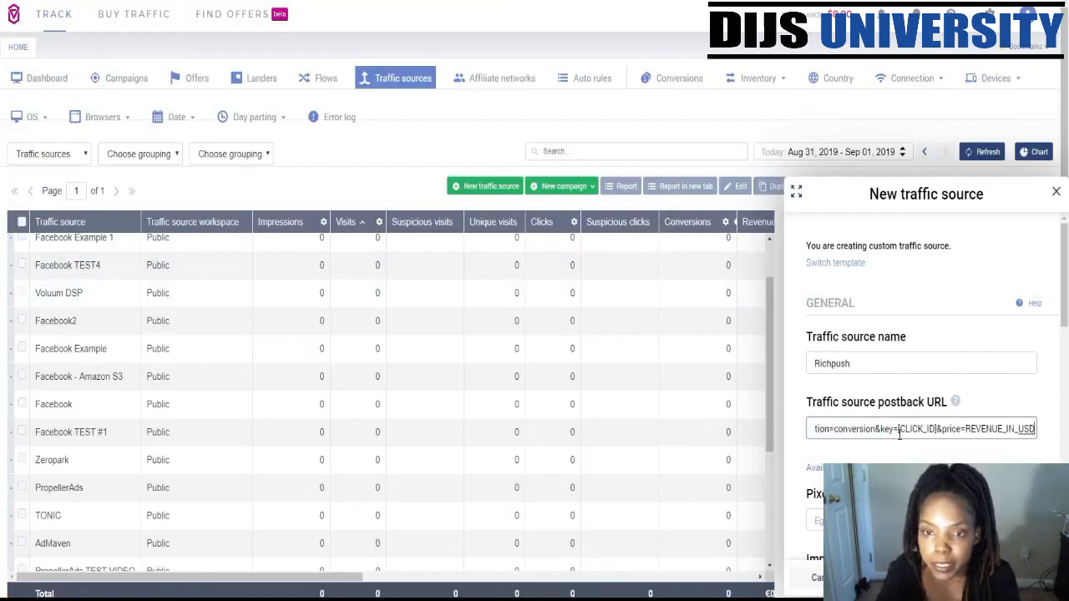
Step: In the postback URL, replace [CLICK_ID] with the {externalid} token and REVENUE_IN_USD with {payout}
{"action": "left_click_drag", "start_coordinate": [899, 431], "coordinate": [938, 428]}
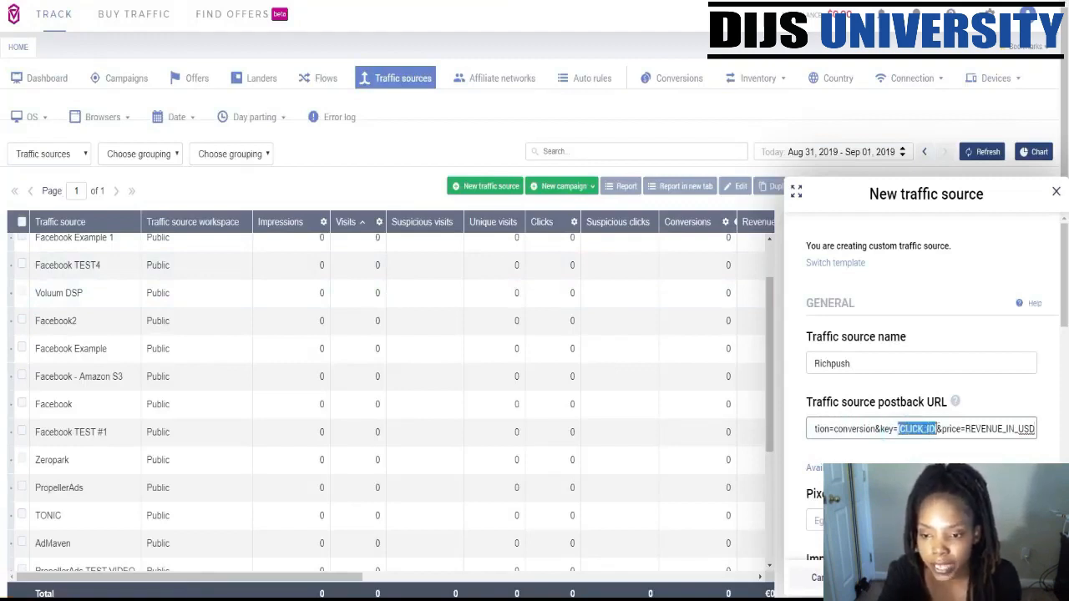
{"action": "left_click", "coordinate": [852, 467]}
{"action": "left_click", "coordinate": [856, 429]}
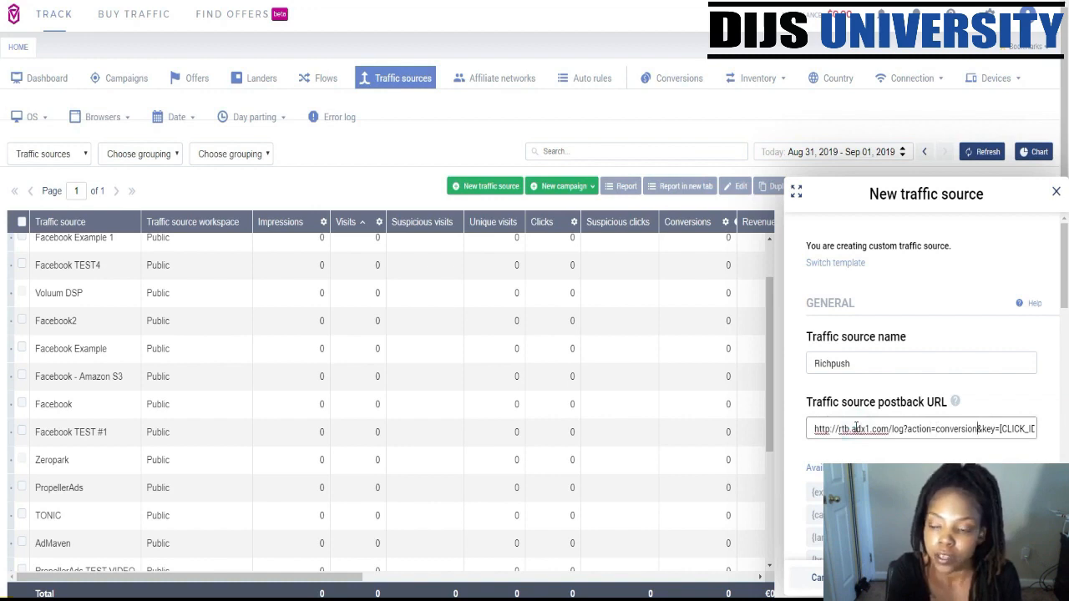
{"action": "key", "text": "Right"}
{"action": "key", "text": "Right"}
{"action": "key", "text": "Right"}
{"action": "key", "text": "Right"}
{"action": "key", "text": "Right"}
{"action": "key", "text": "Right"}
{"action": "key", "text": "Right"}
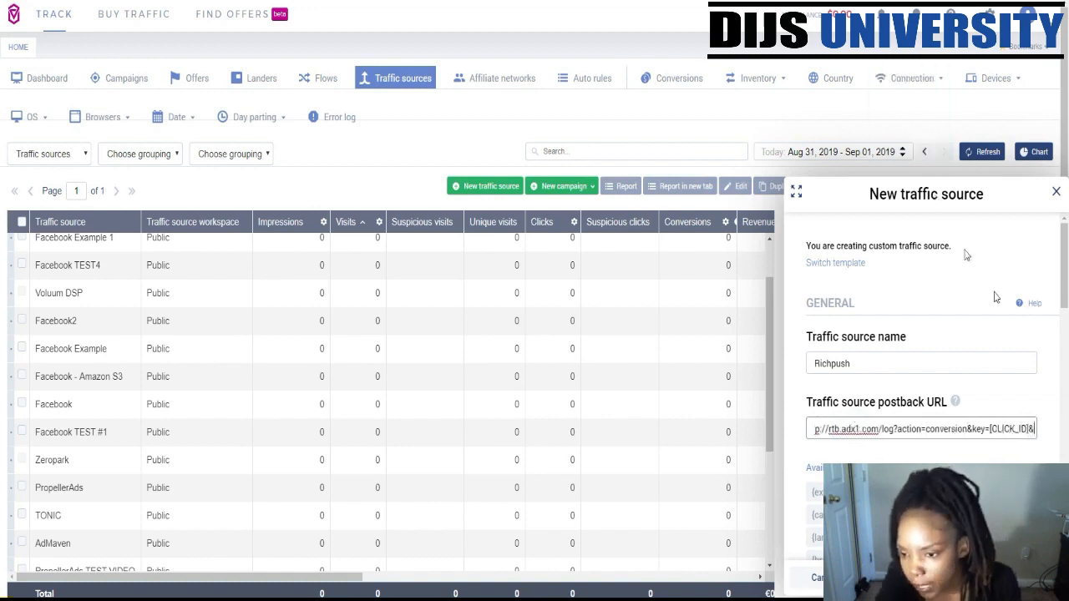
{"action": "left_click_drag", "start_coordinate": [991, 432], "coordinate": [950, 423]}
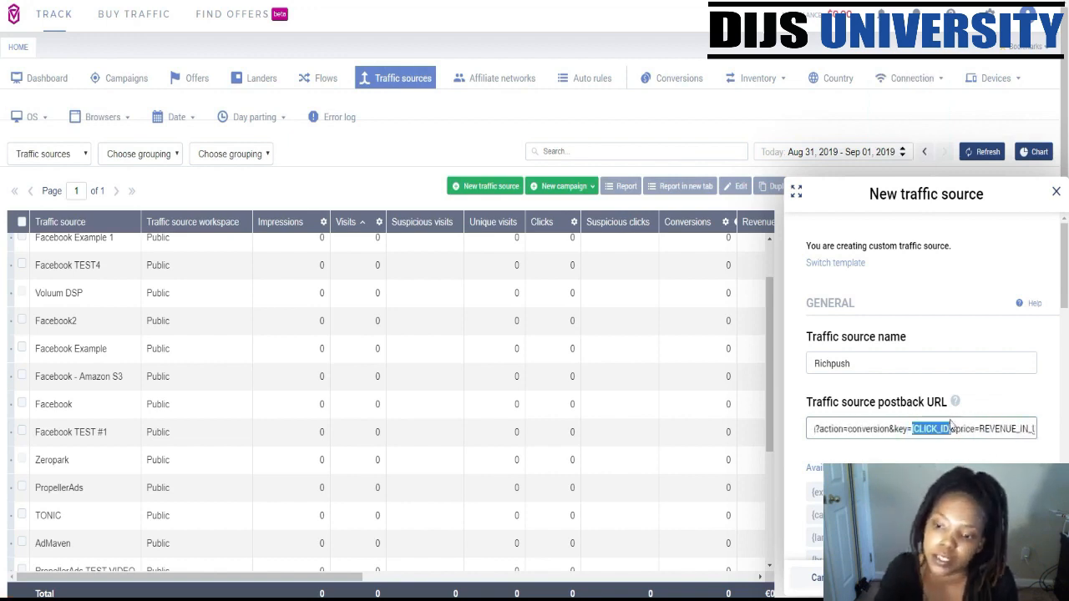
{"action": "left_click", "coordinate": [817, 492]}
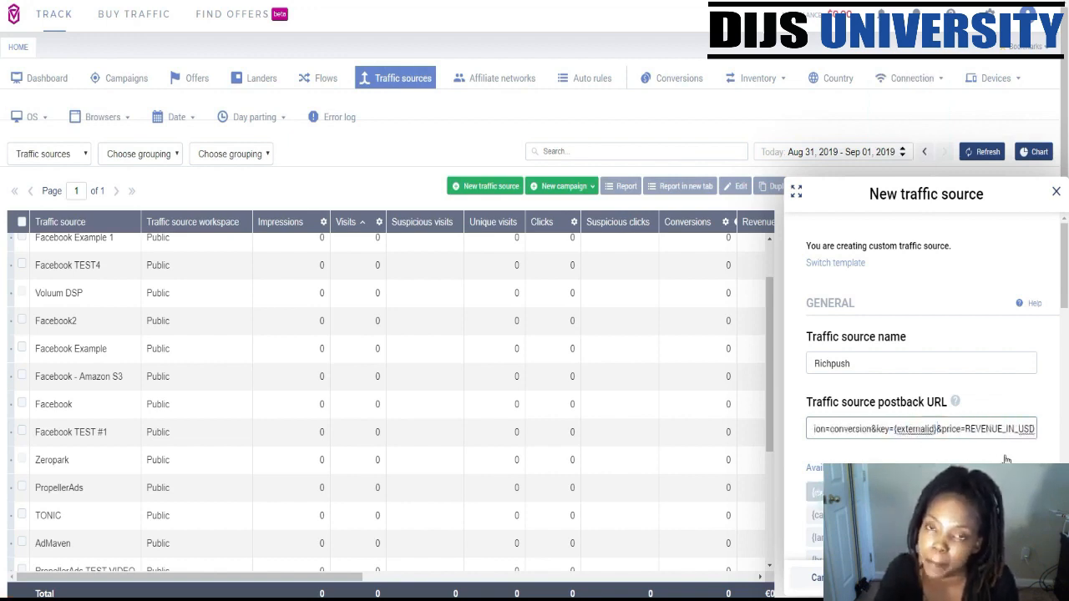
{"action": "left_click_drag", "start_coordinate": [966, 430], "coordinate": [1036, 429]}
{"action": "type", "text": "{payout}"}
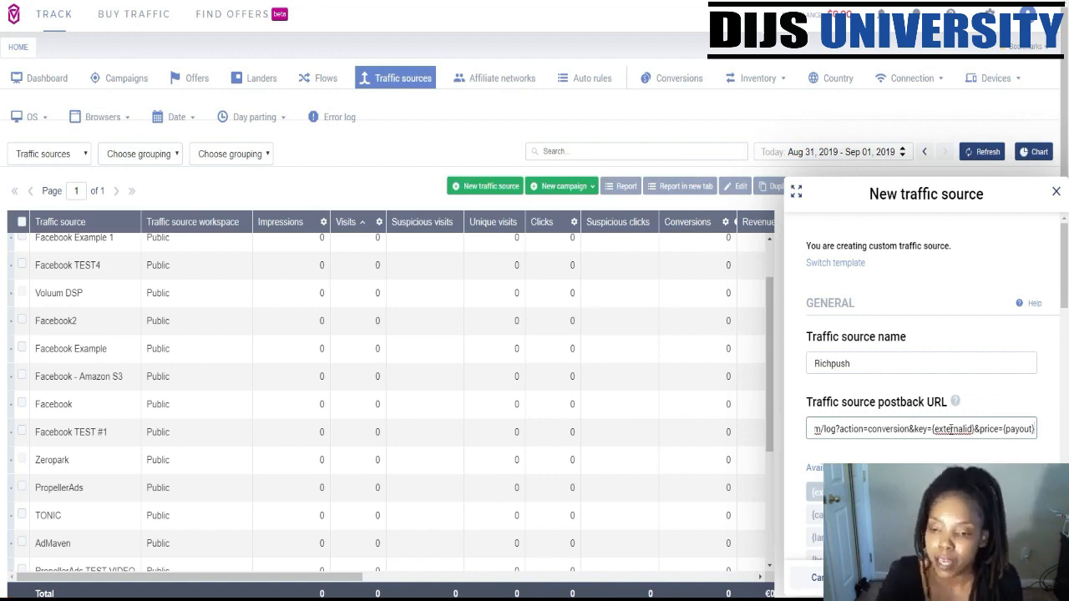
Step: In the advanced parameters, set the External ID parameter to key and its token to [CLICK_ID]
{"action": "scroll", "coordinate": [950, 429], "scroll_direction": "down", "scroll_amount": 10}
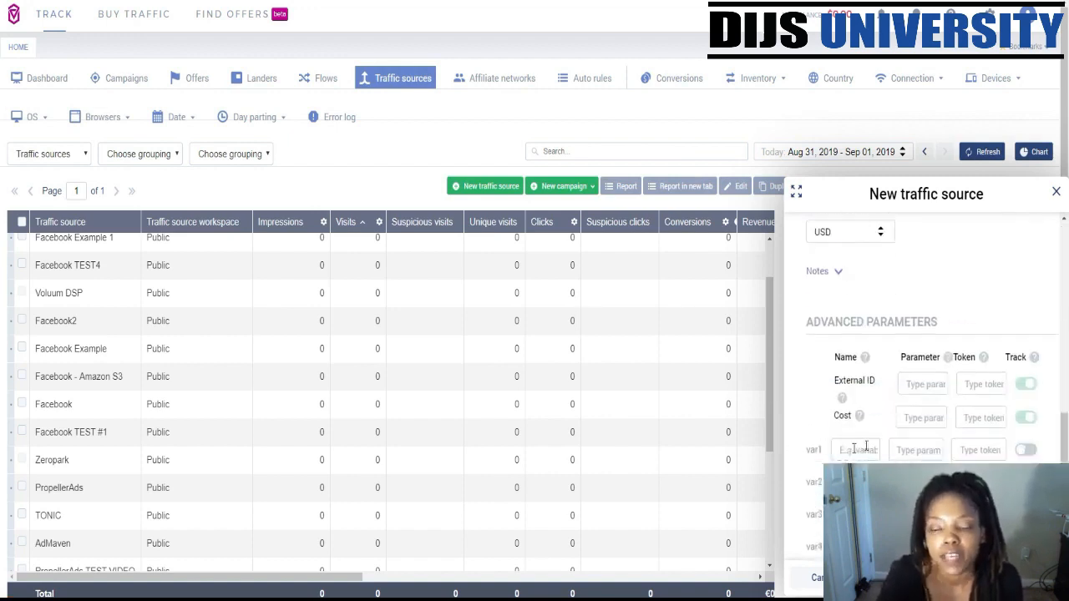
{"action": "left_click", "coordinate": [937, 384]}
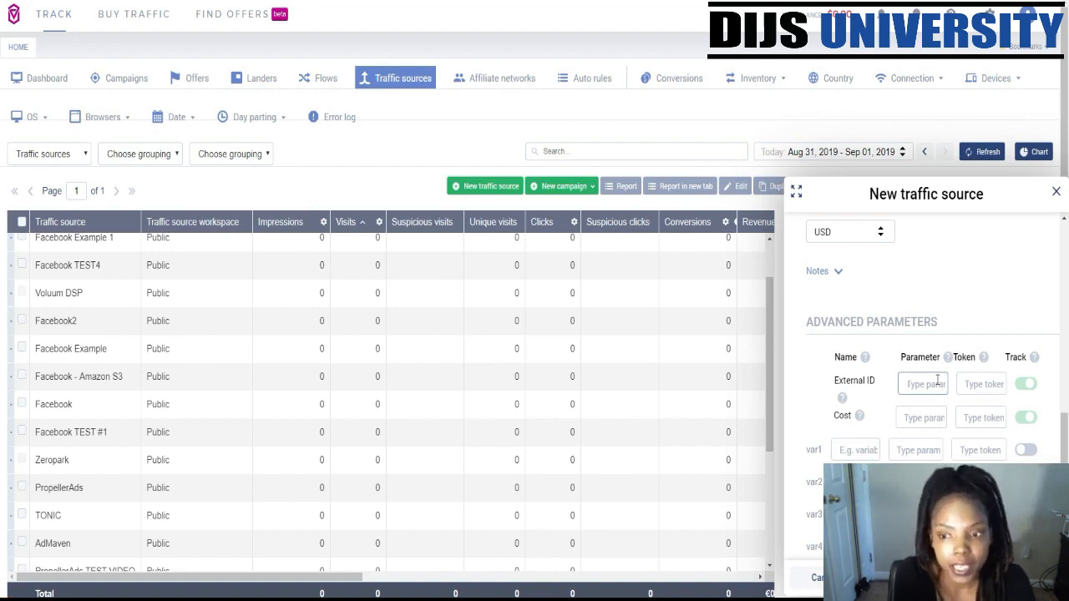
{"action": "type", "text": "key"}
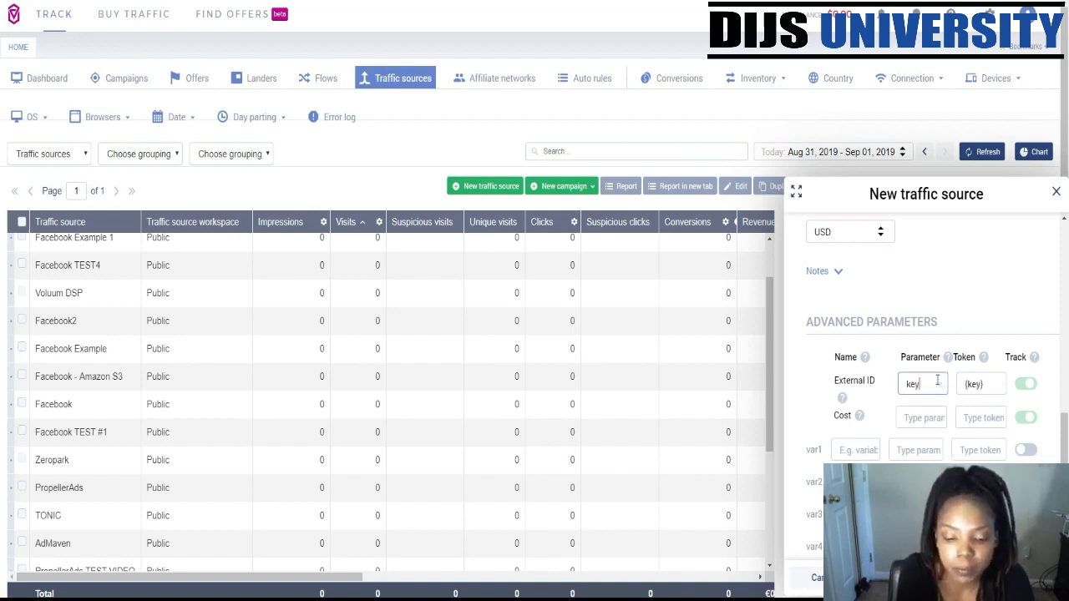
{"action": "key", "text": "Tab"}
{"action": "type", "text": "{"}
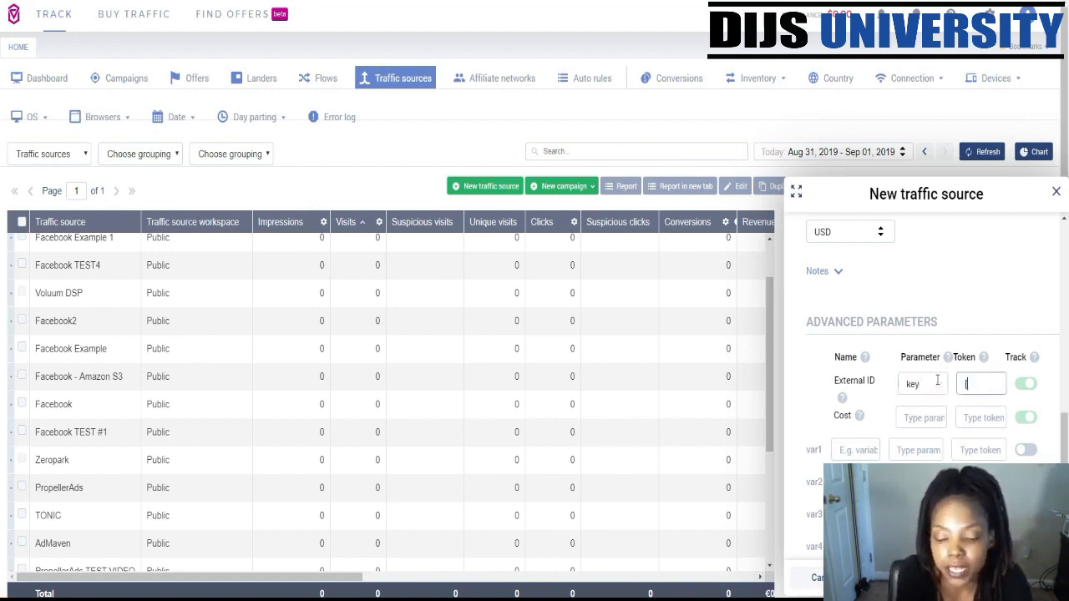
{"action": "type", "text": "CLICK_ID"}
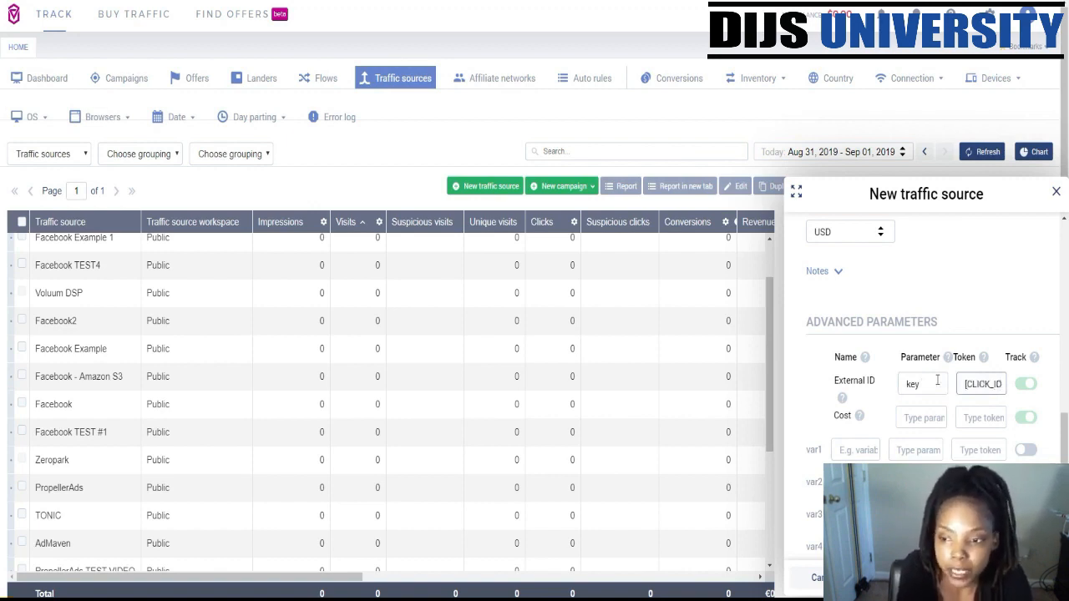
{"action": "type", "text": "}"}
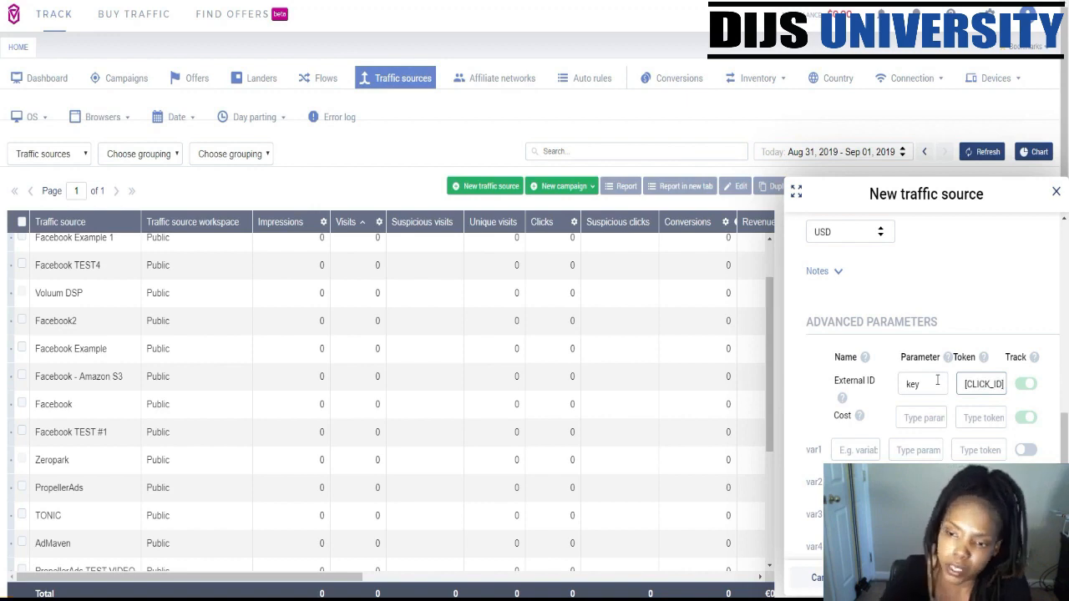
Step: Check the postback URL, and set the Cost parameter to price with the token REVENUE_IN_USD
{"action": "left_click", "coordinate": [900, 420]}
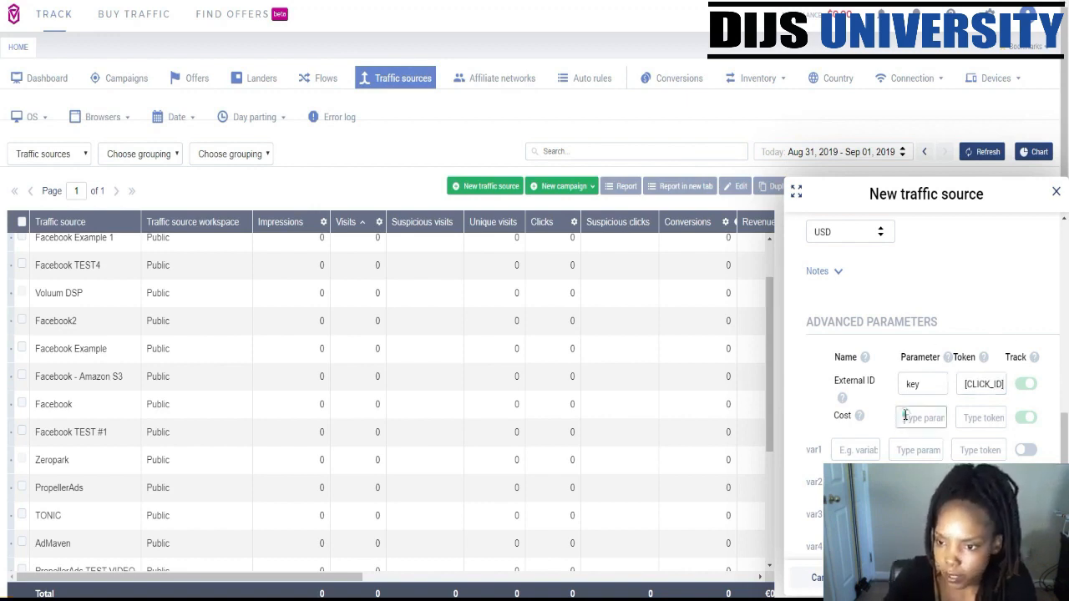
{"action": "scroll", "coordinate": [960, 294], "scroll_direction": "up", "scroll_amount": 10}
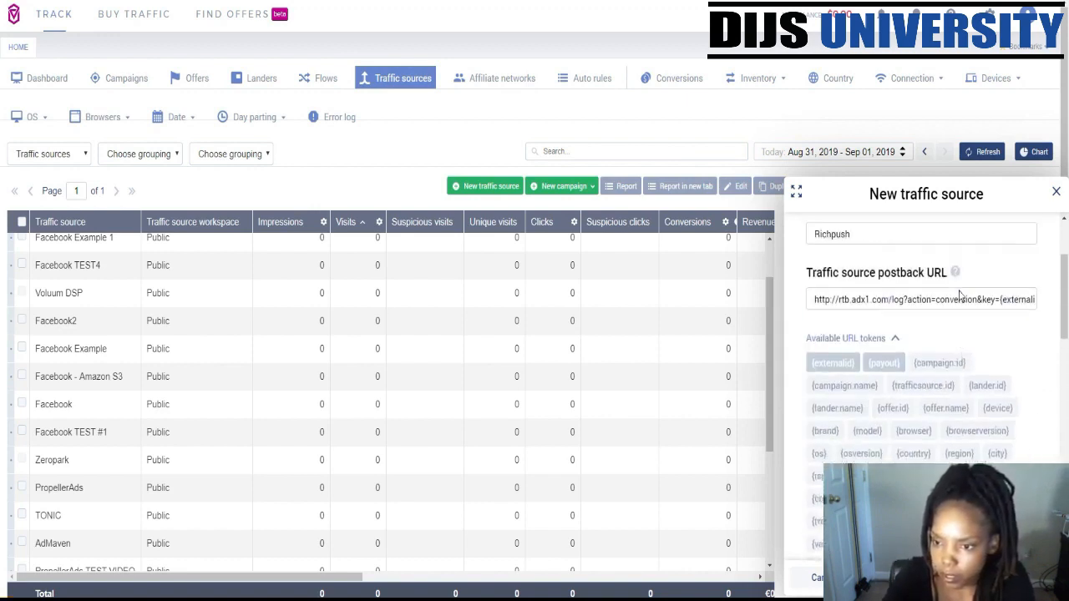
{"action": "left_click_drag", "start_coordinate": [963, 295], "coordinate": [1056, 279]}
{"action": "left_click", "coordinate": [1009, 322]}
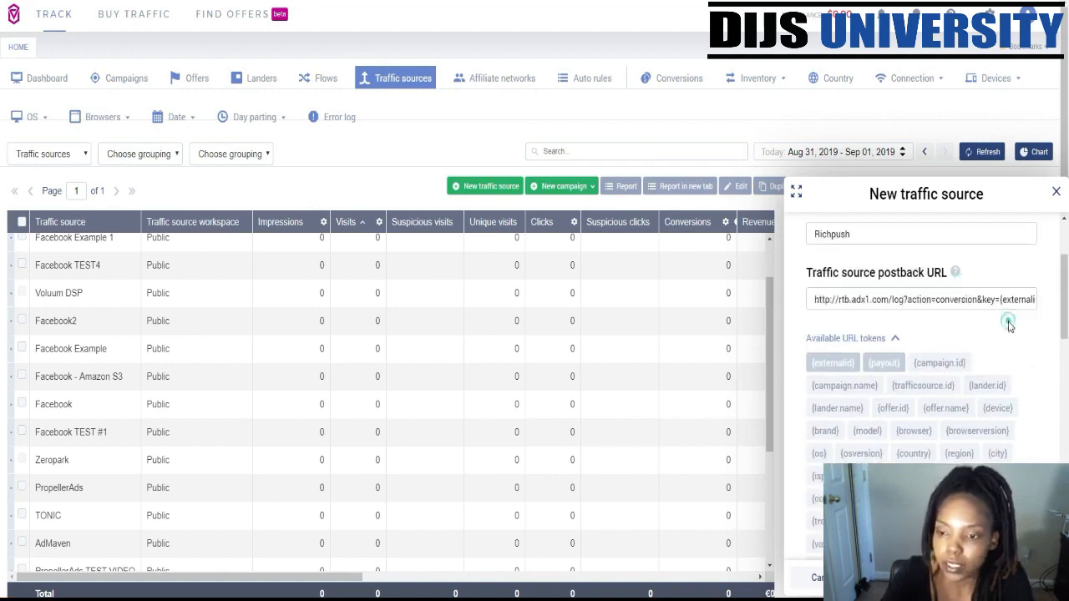
{"action": "scroll", "coordinate": [1006, 324], "scroll_direction": "down", "scroll_amount": 4}
{"action": "scroll", "coordinate": [1002, 330], "scroll_direction": "down", "scroll_amount": 6}
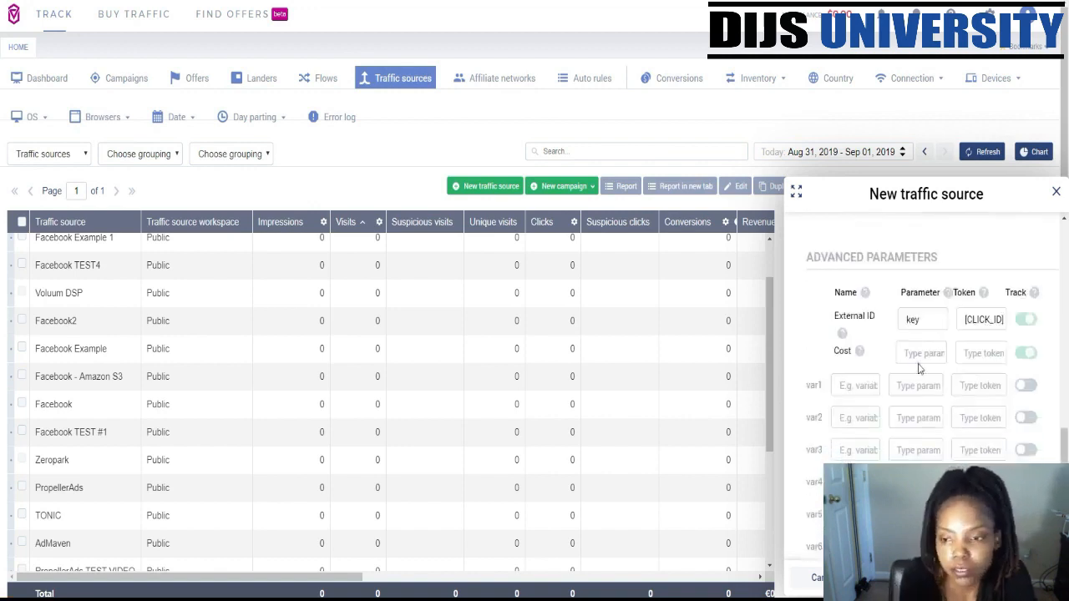
{"action": "left_click", "coordinate": [929, 354]}
{"action": "type", "text": "price"}
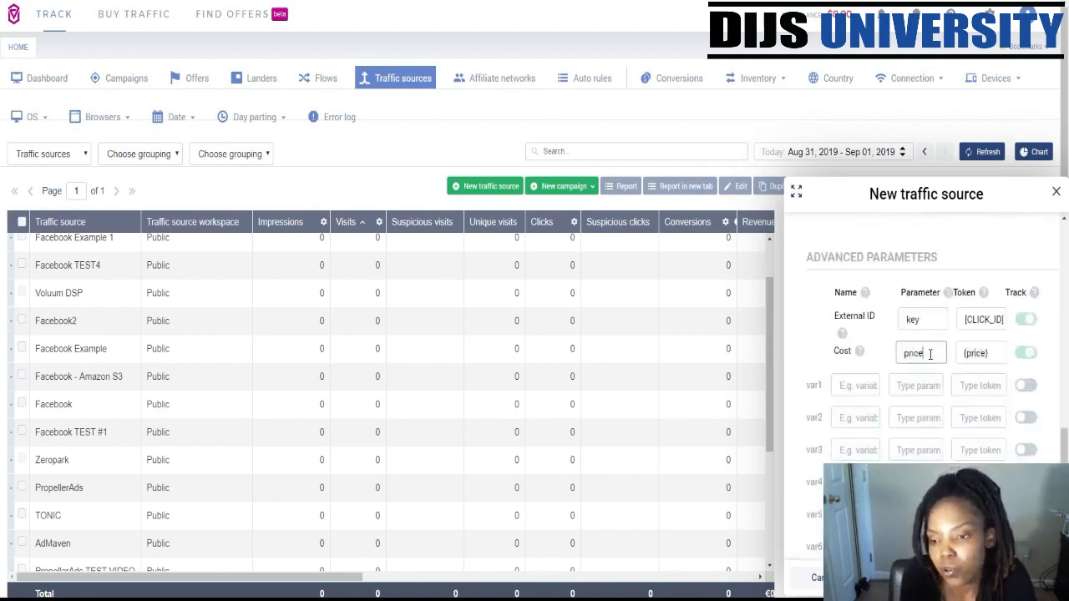
{"action": "key", "text": "Tab"}
{"action": "type", "text": "REFVEN"}
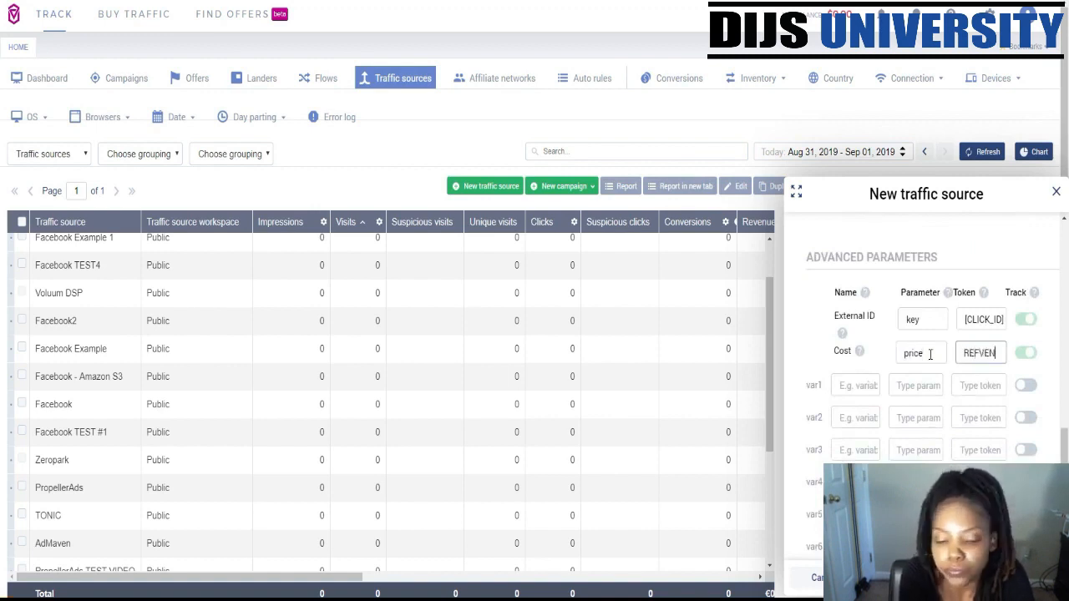
{"action": "key", "text": "BackSpace"}
{"action": "key", "text": "BackSpace"}
{"action": "key", "text": "BackSpace"}
{"action": "key", "text": "BackSpace"}
{"action": "type", "text": "VENUE"}
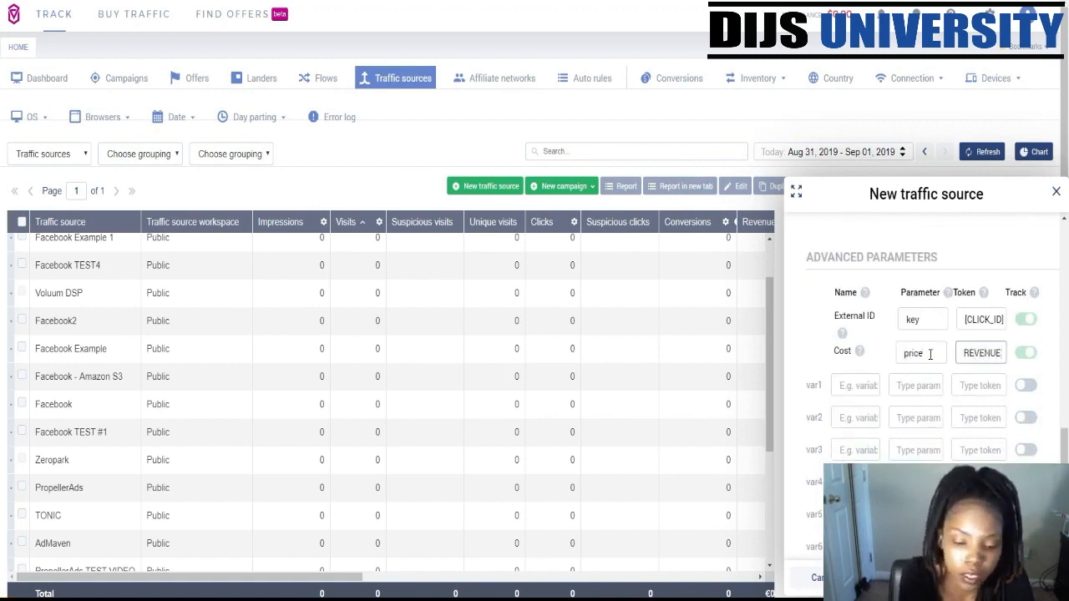
{"action": "type", "text": "_IN_USD"}
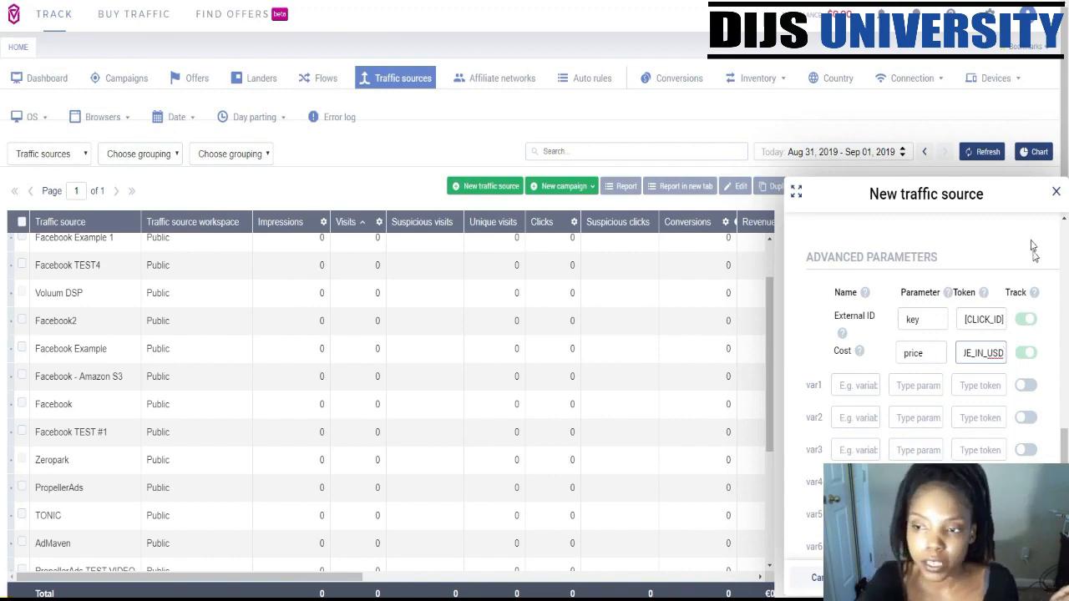
Step: Close the new traffic source form without saving its entries
{"action": "left_click", "coordinate": [1056, 192]}
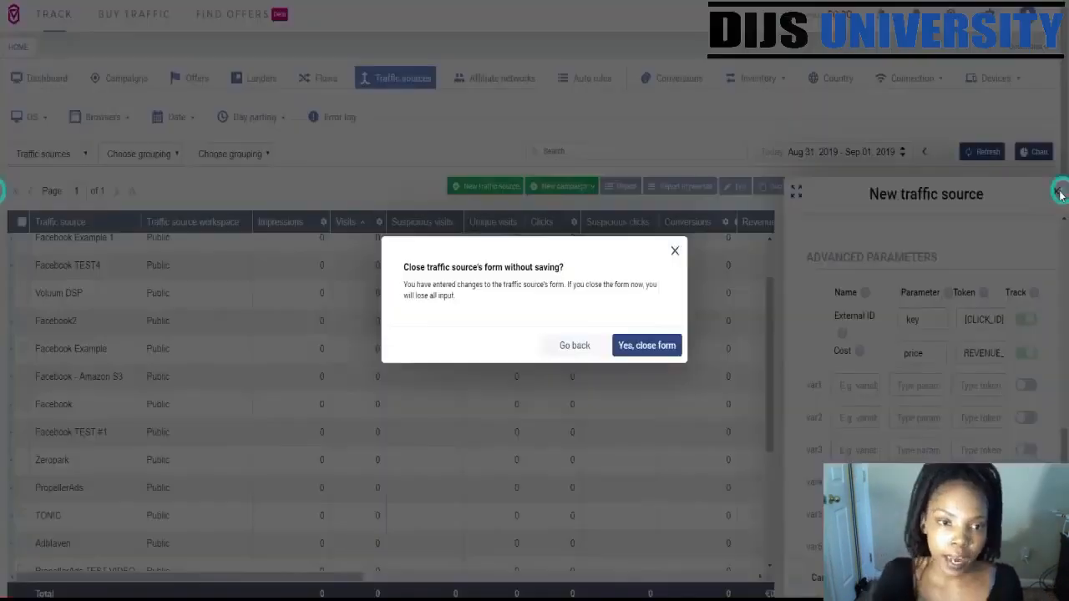
{"action": "left_click", "coordinate": [646, 345]}
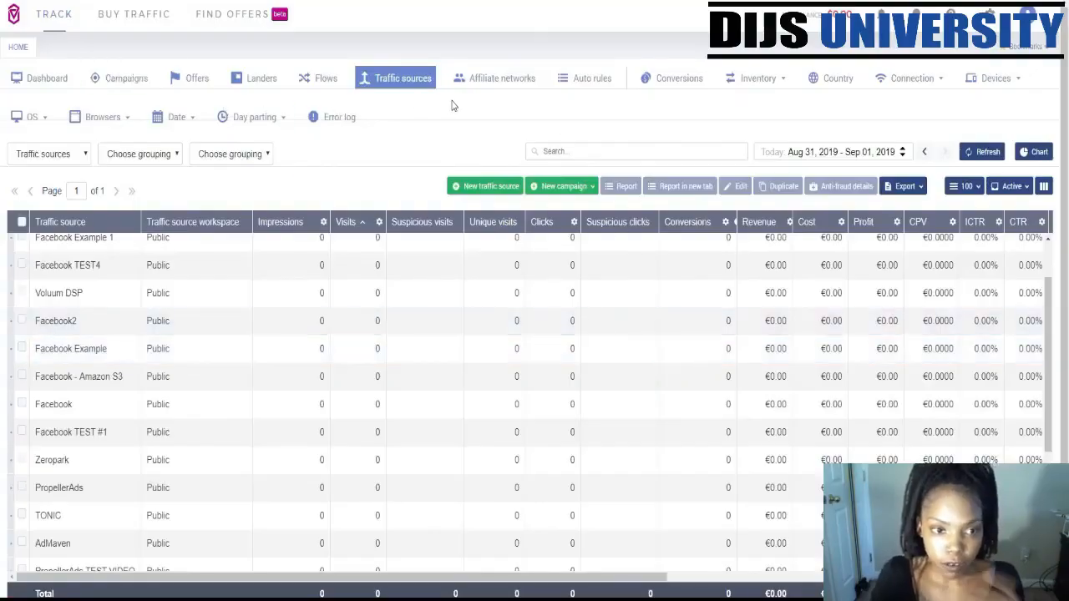
Step: Start a new offer with MaxBounty Network test as the affiliate network and Singapore as the country tag
{"action": "left_click", "coordinate": [169, 83]}
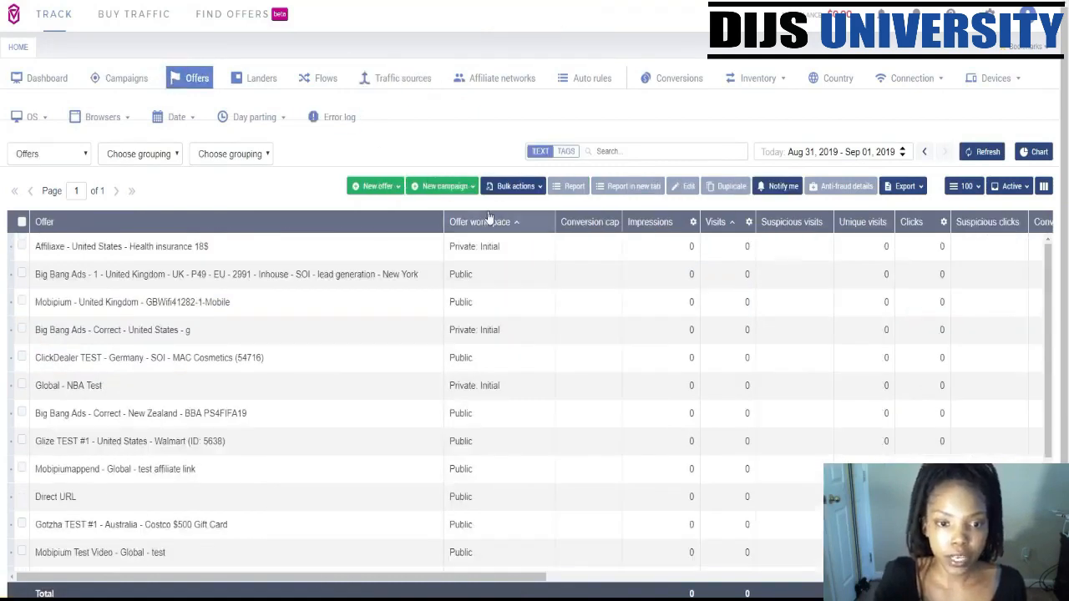
{"action": "left_click", "coordinate": [365, 191]}
{"action": "left_click", "coordinate": [361, 211]}
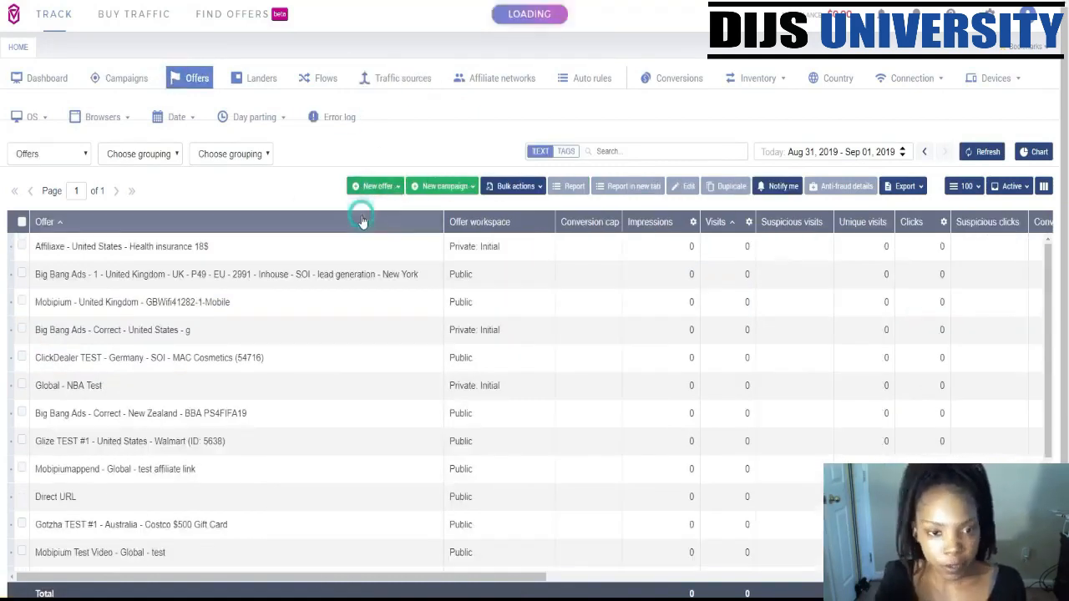
{"action": "left_click", "coordinate": [400, 163]}
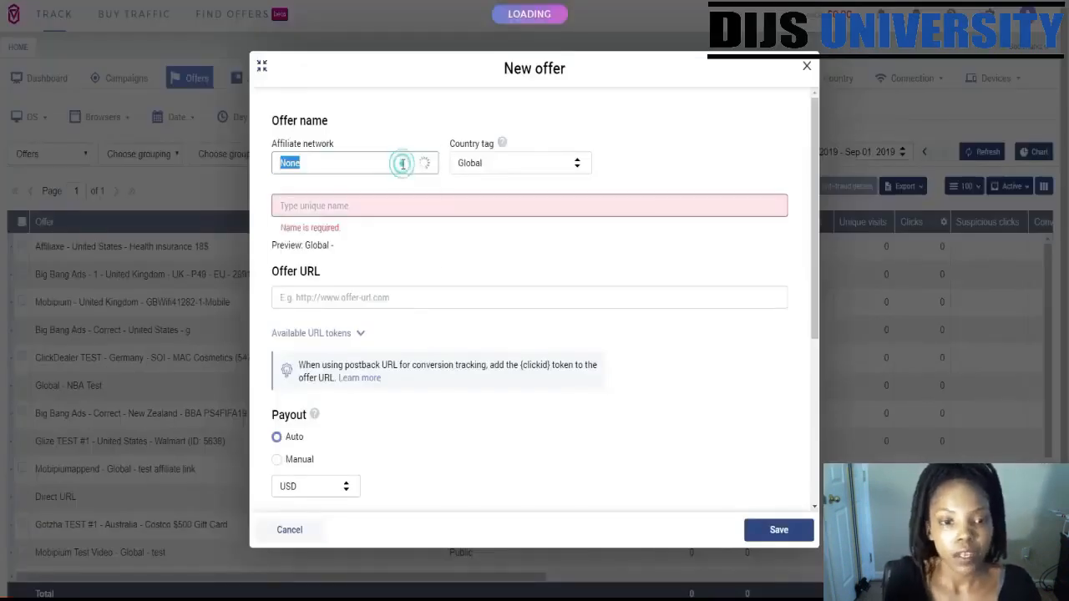
{"action": "type", "text": "MAX"}
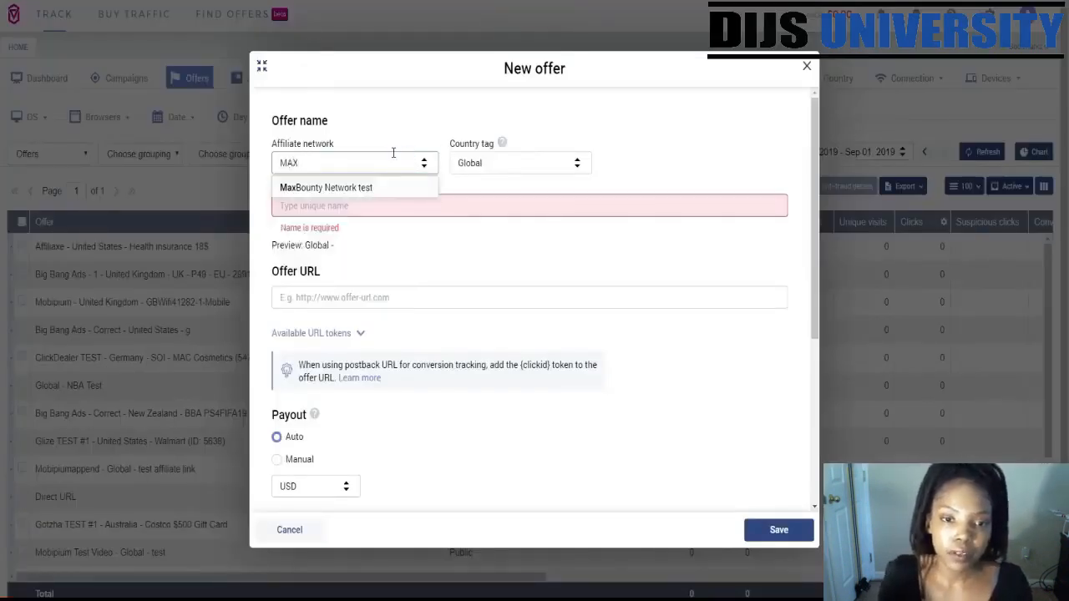
{"action": "left_click", "coordinate": [334, 187]}
{"action": "left_click", "coordinate": [509, 163]}
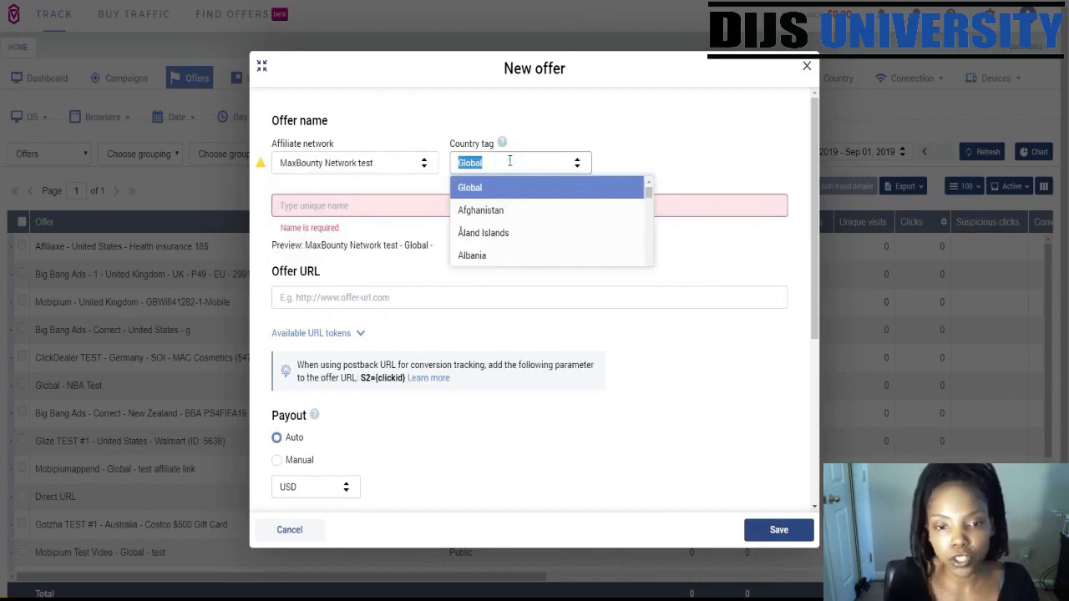
{"action": "type", "text": "SING"}
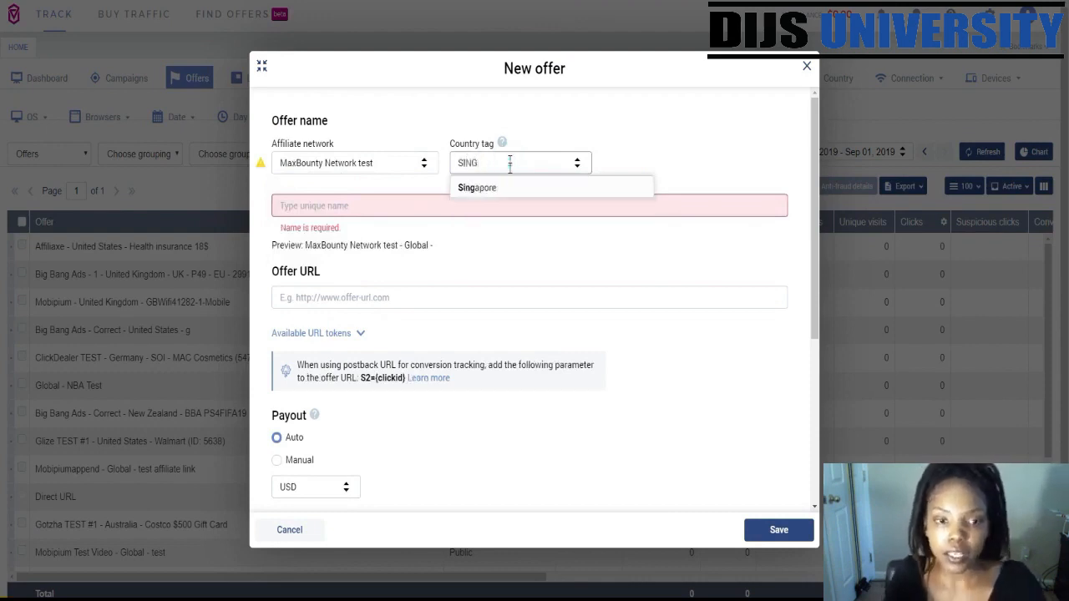
{"action": "left_click", "coordinate": [512, 187]}
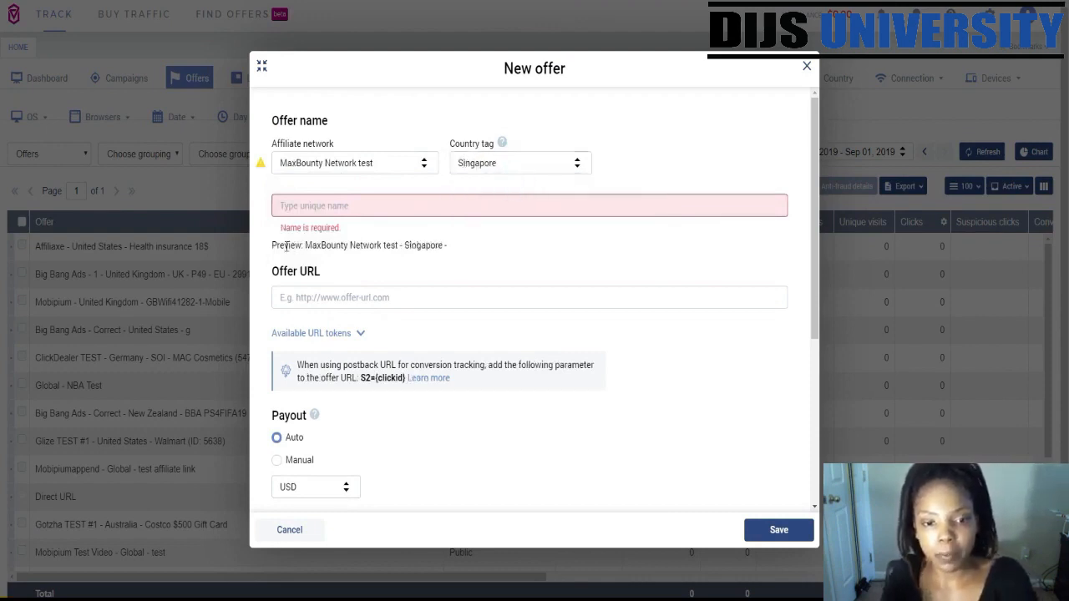
Step: Check the offer name preview, and try to enter the offer's unique name
{"action": "left_click_drag", "start_coordinate": [306, 245], "coordinate": [506, 262]}
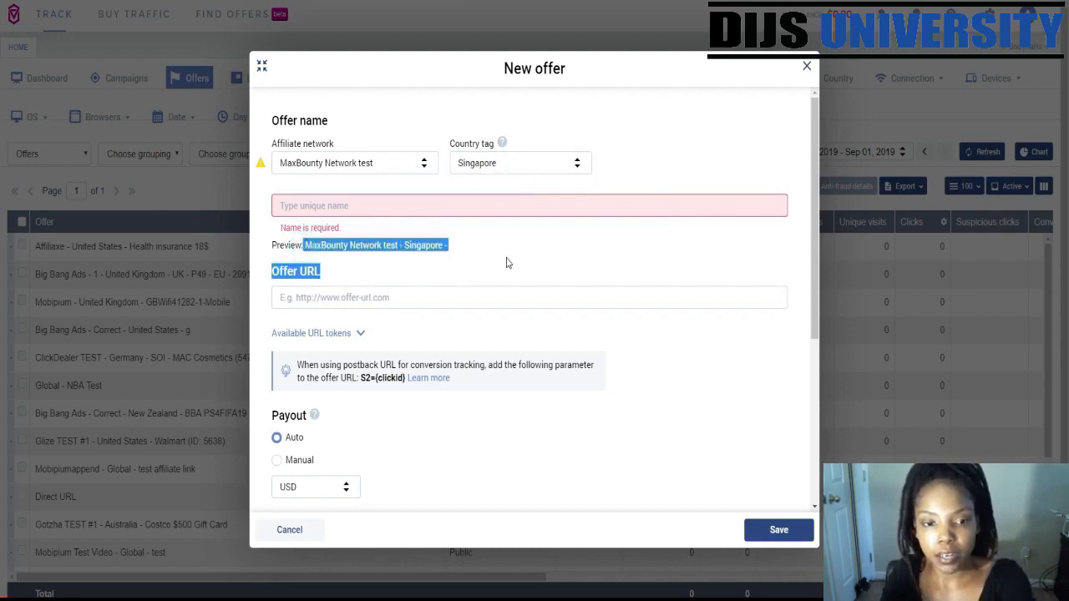
{"action": "left_click", "coordinate": [464, 251]}
{"action": "left_click", "coordinate": [371, 206]}
{"action": "type", "text": "sE"}
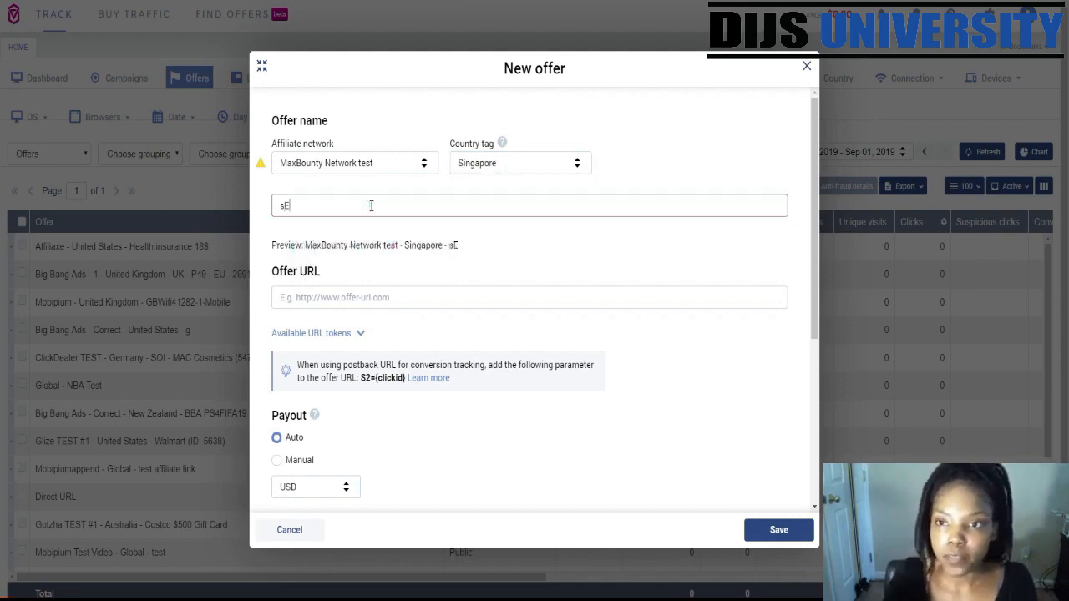
{"action": "key", "text": "BackSpace"}
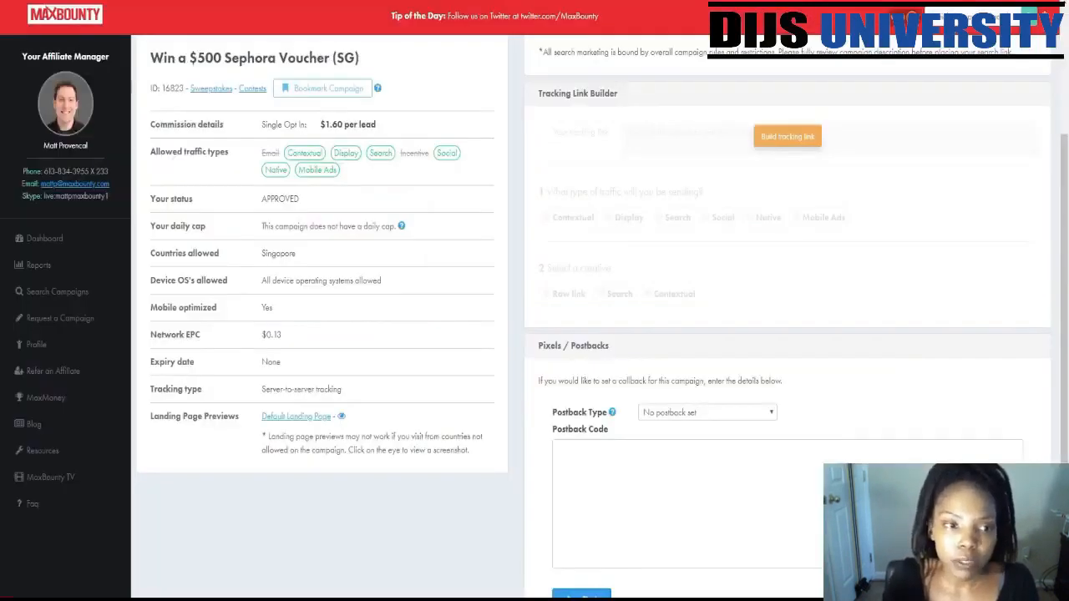
Step: Switch to MaxBounty, leave the Sephora campaign page and look through the mobile-optimized campaigns for Singapore
{"action": "scroll", "coordinate": [227, 476], "scroll_direction": "up", "scroll_amount": 2}
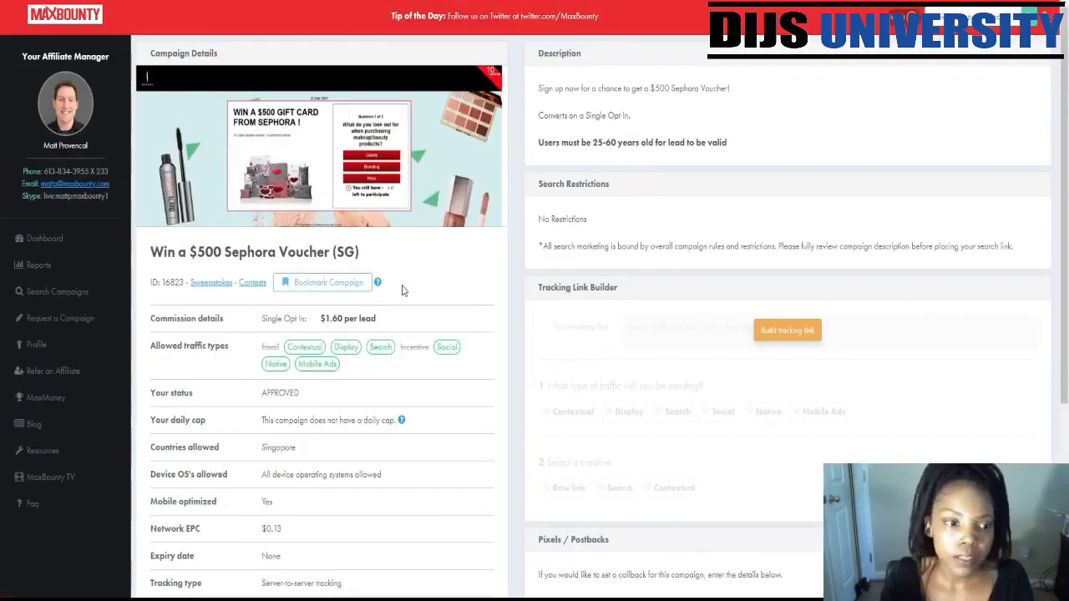
{"action": "key", "text": "alt+Left"}
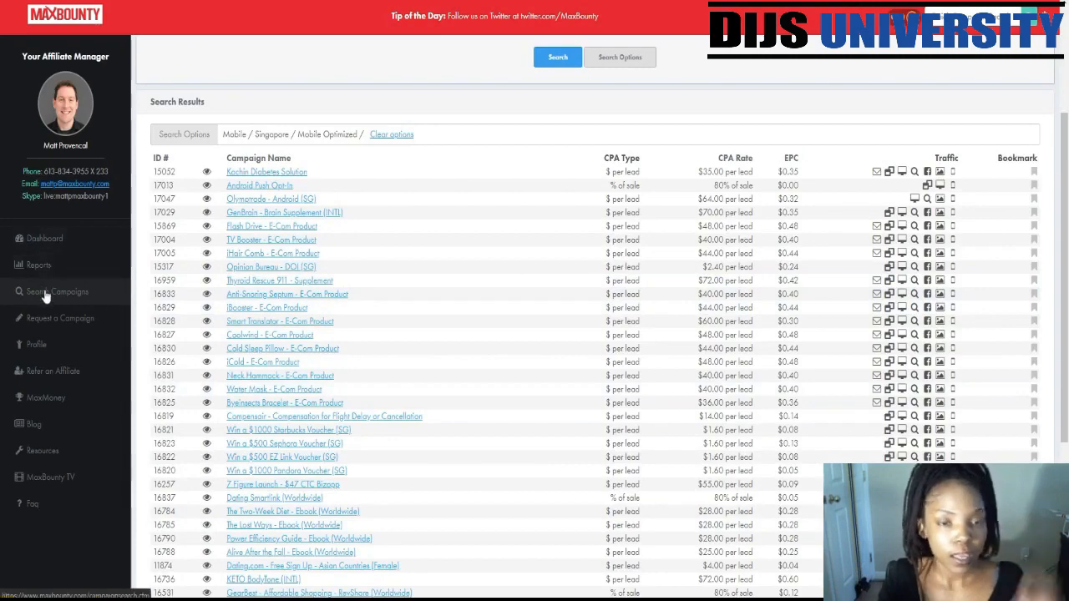
{"action": "left_click", "coordinate": [45, 295]}
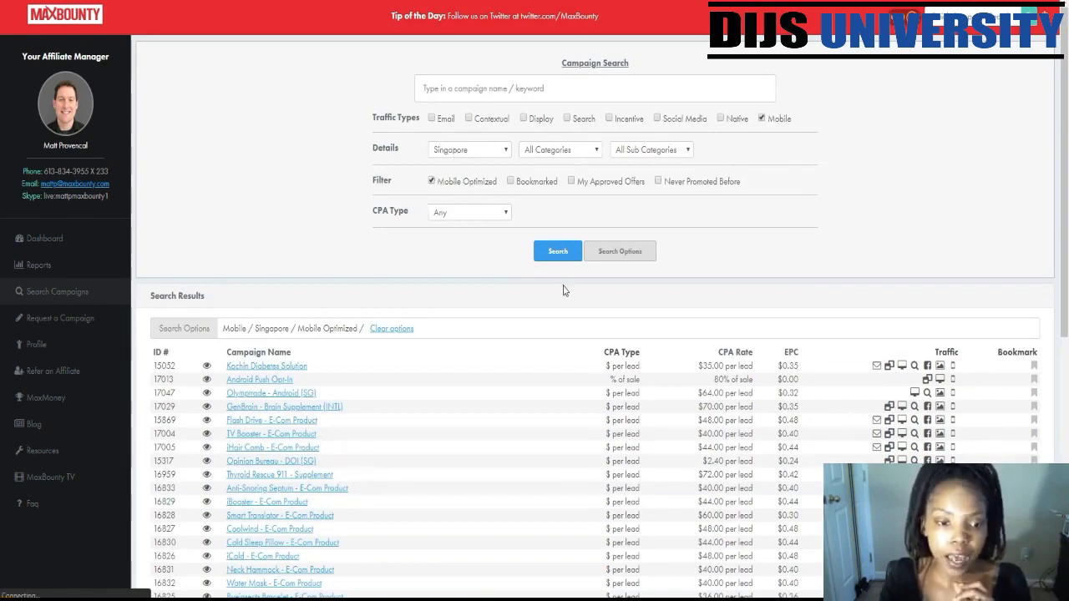
{"action": "scroll", "coordinate": [558, 289], "scroll_direction": "down", "scroll_amount": 3}
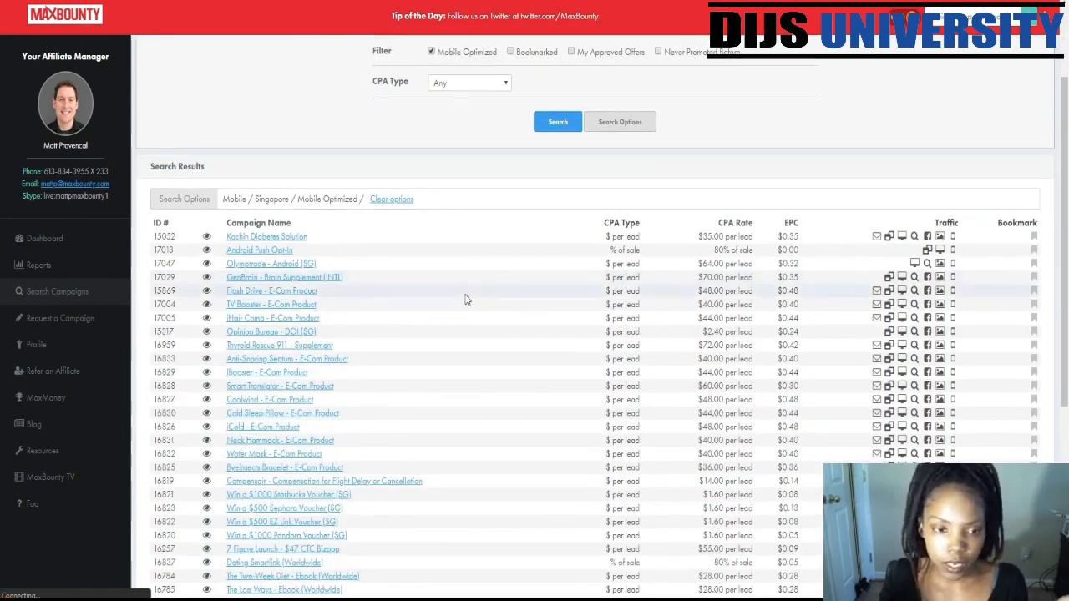
{"action": "scroll", "coordinate": [466, 300], "scroll_direction": "down", "scroll_amount": 3}
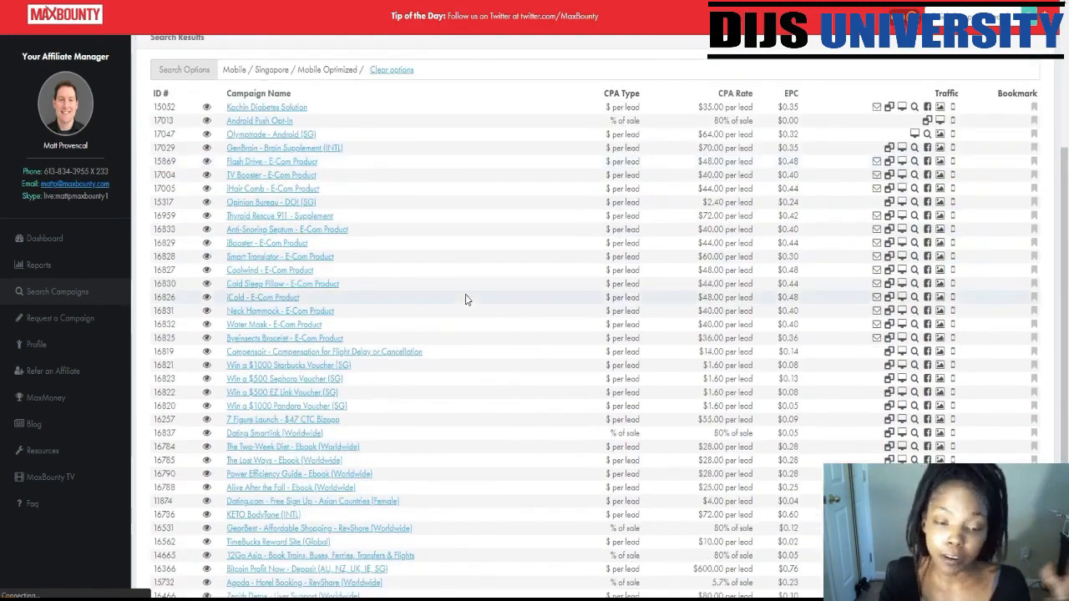
Step: Open the Win a $500 Sephora Voucher (SG) campaign, preview its default landing page and decline the page's push notifications
{"action": "left_click", "coordinate": [312, 378]}
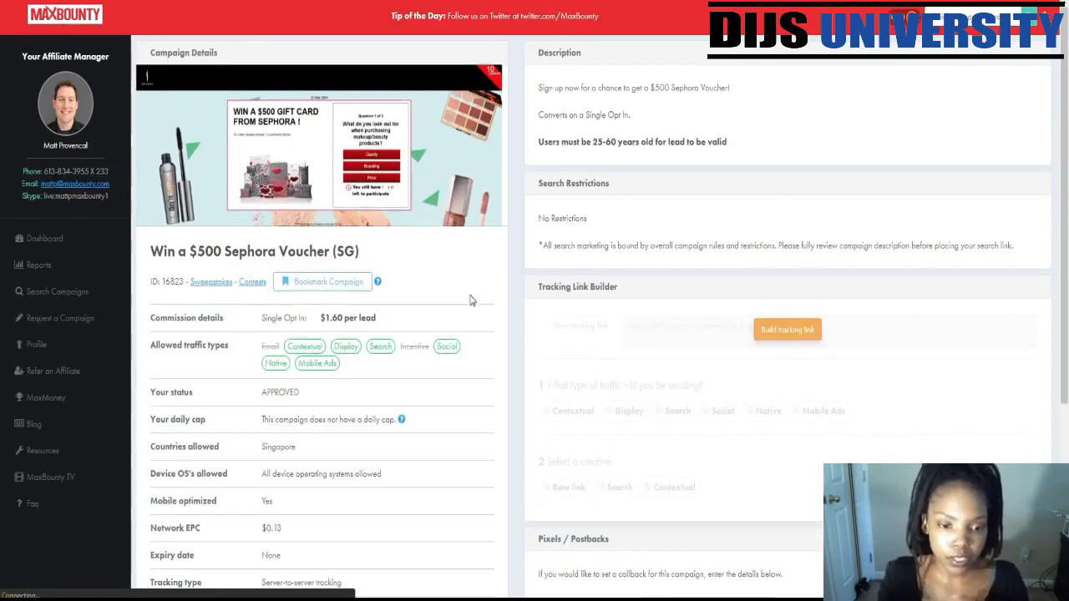
{"action": "scroll", "coordinate": [470, 296], "scroll_direction": "down", "scroll_amount": 3}
{"action": "left_click", "coordinate": [306, 417]}
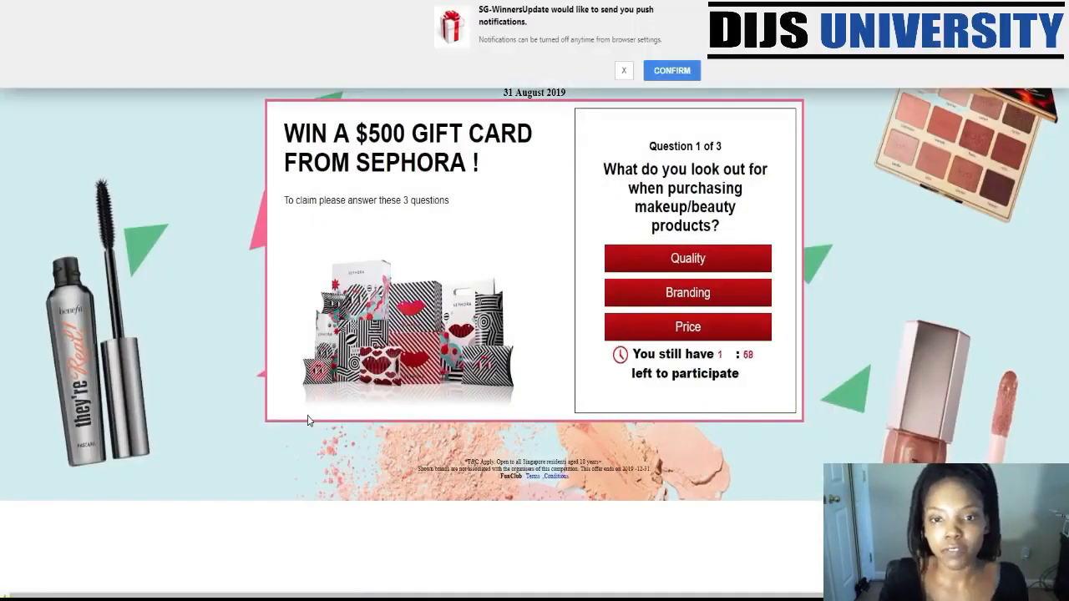
{"action": "left_click", "coordinate": [624, 70]}
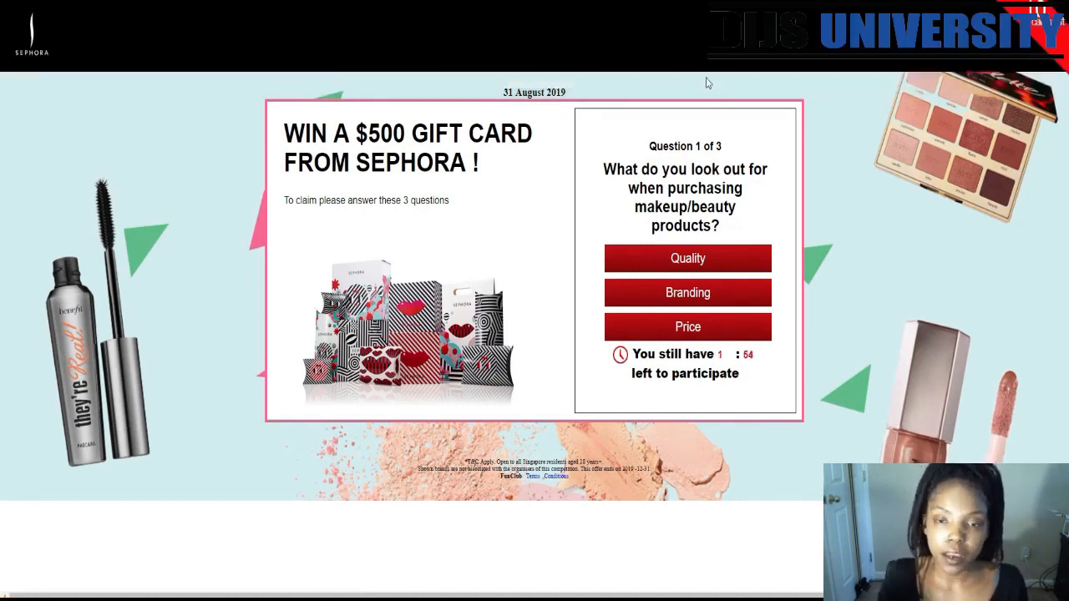
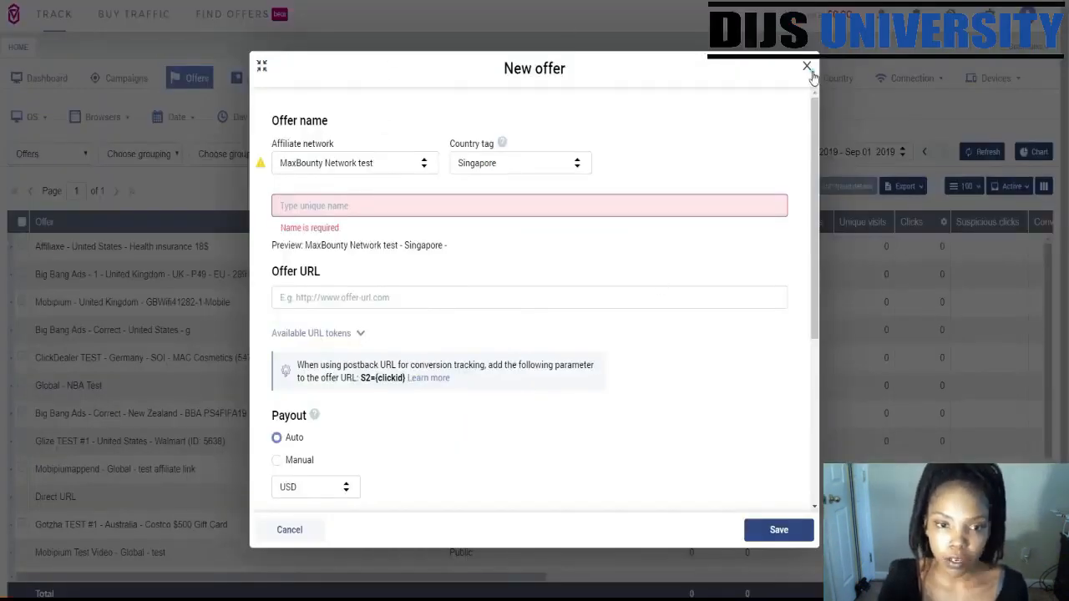
Step: Switch back to Voluum and discard the unfinished new offer
{"action": "left_click", "coordinate": [807, 67]}
{"action": "left_click", "coordinate": [647, 342]}
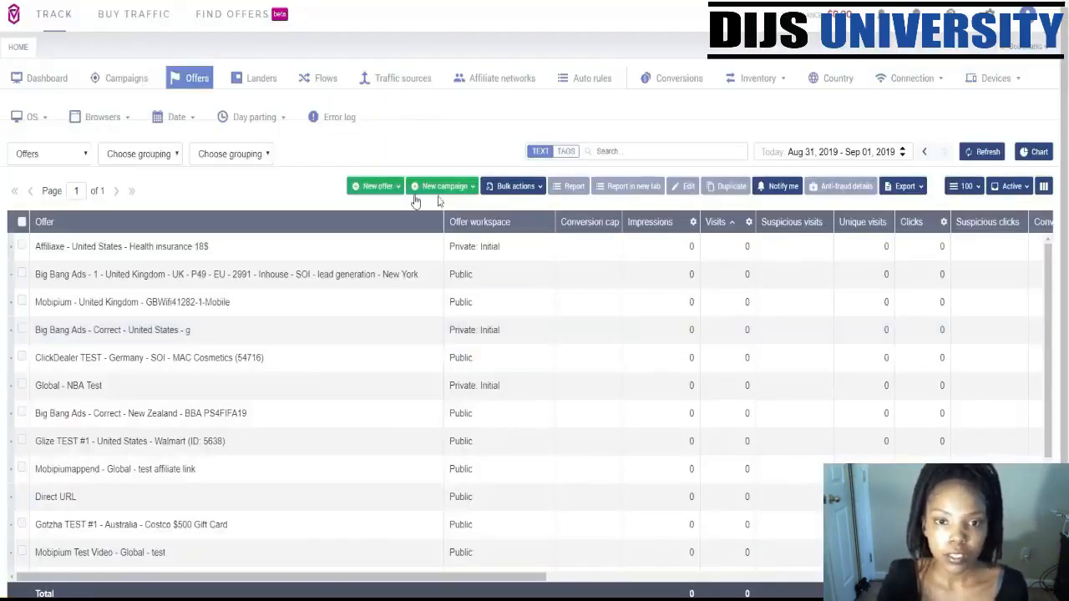
Step: Open a new affiliate network form based on the MaxBounty template
{"action": "left_click", "coordinate": [502, 86]}
{"action": "left_click", "coordinate": [479, 184]}
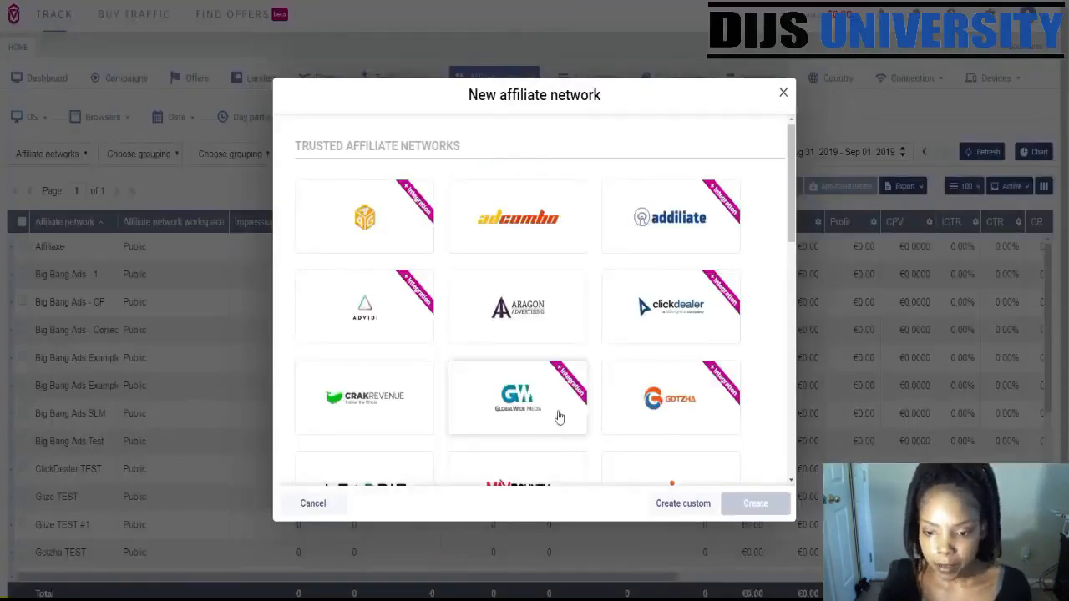
{"action": "scroll", "coordinate": [556, 418], "scroll_direction": "down", "scroll_amount": 2}
{"action": "left_click", "coordinate": [538, 374]}
{"action": "left_click", "coordinate": [755, 503]}
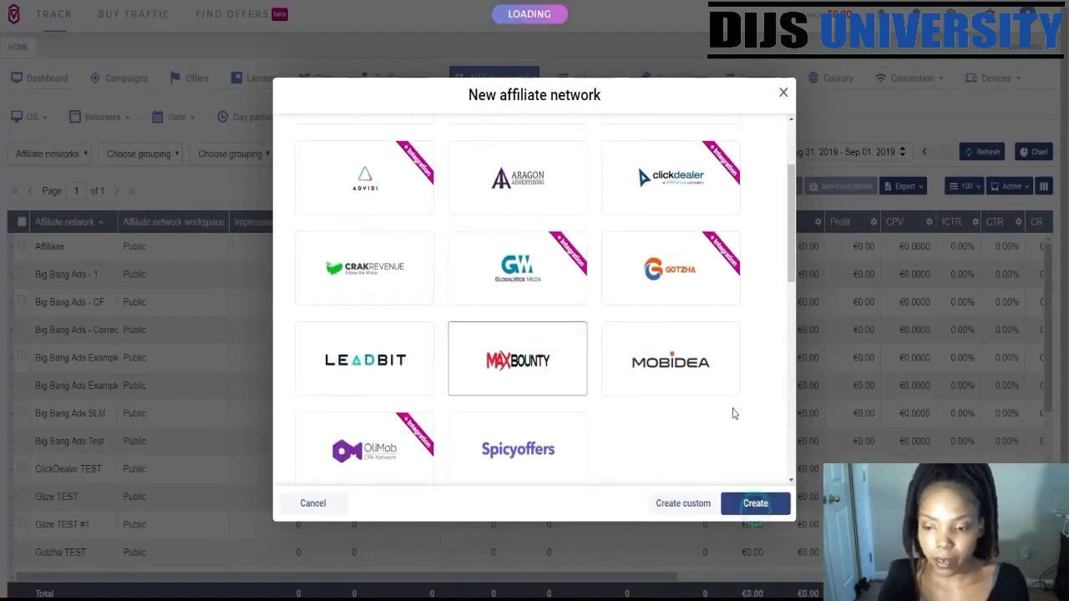
Step: Examine the template's ClickID parameter and token in the advanced parameters, and close the form without saving
{"action": "scroll", "coordinate": [885, 359], "scroll_direction": "down", "scroll_amount": 5}
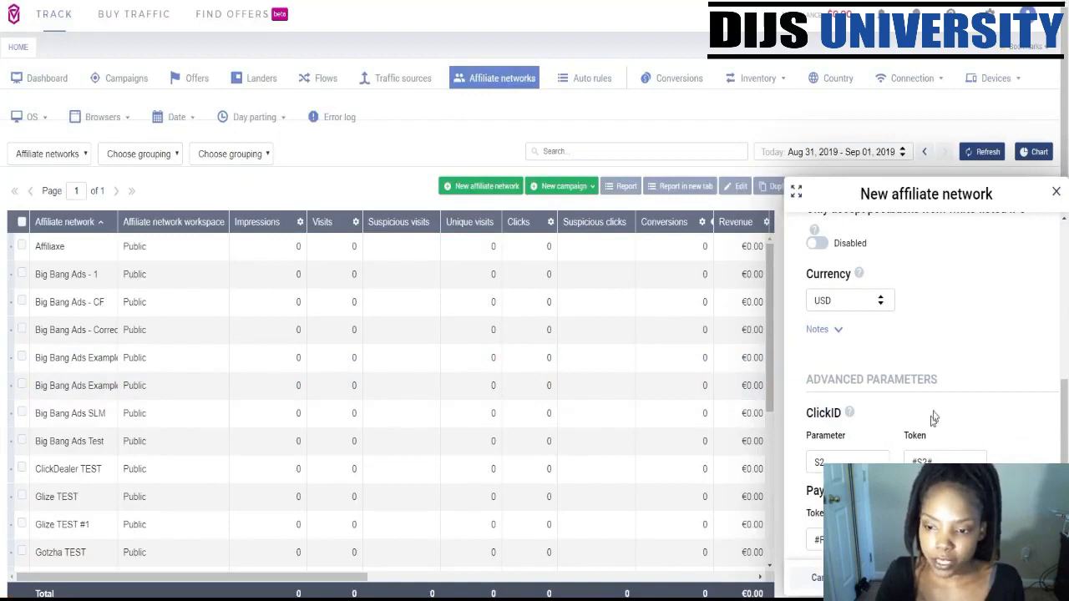
{"action": "double_click", "coordinate": [923, 462]}
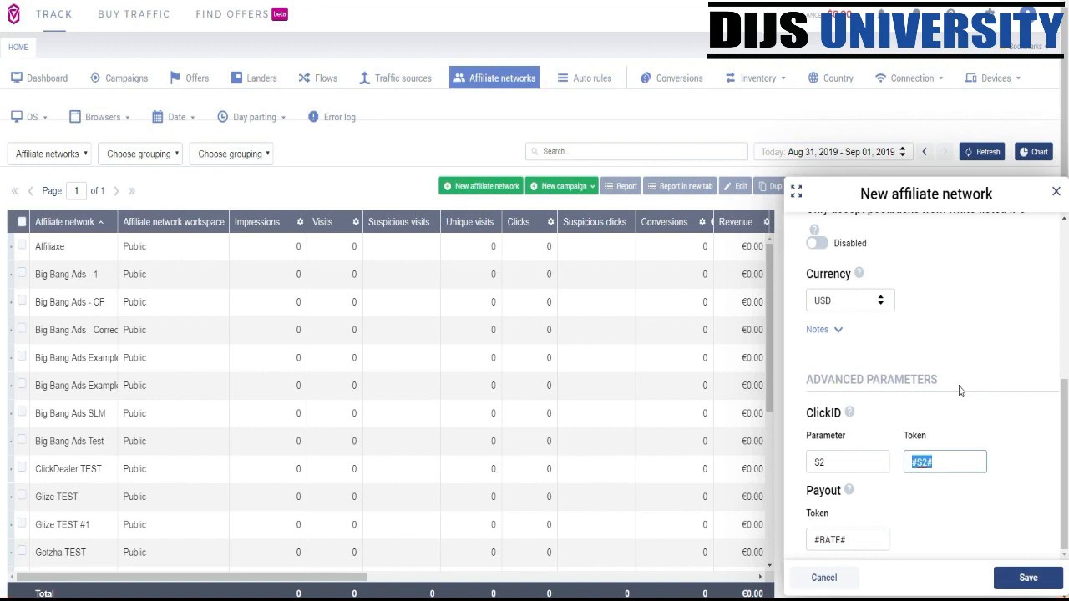
{"action": "left_click", "coordinate": [1057, 198]}
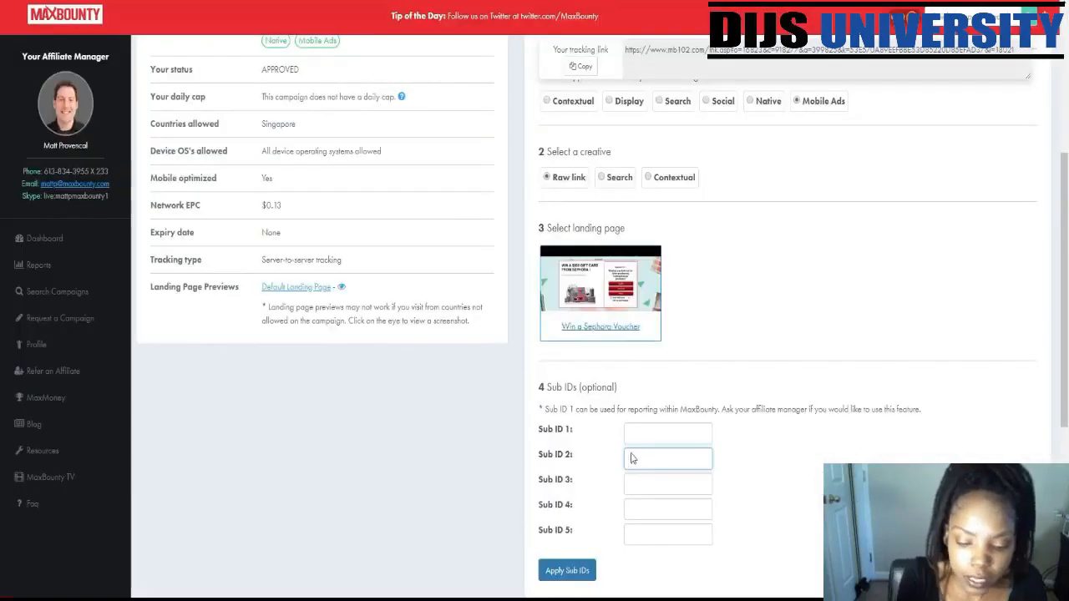
Step: In MaxBounty's Sephora campaign, set Sub ID 2 to {clickid}, apply the sub IDs and copy the tracking link
{"action": "left_click", "coordinate": [632, 458]}
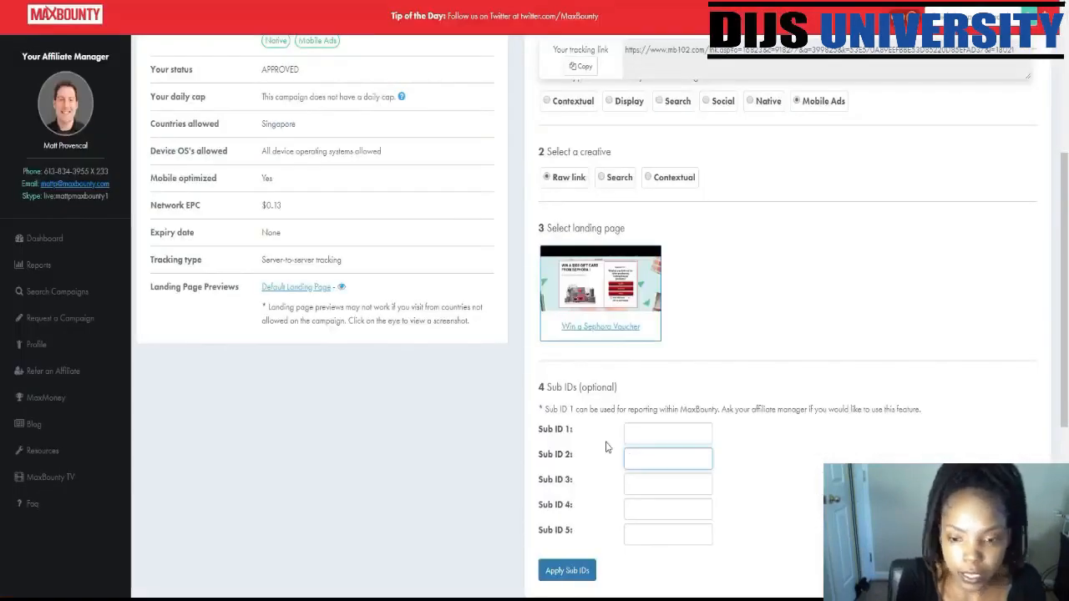
{"action": "type", "text": "{CLICK"}
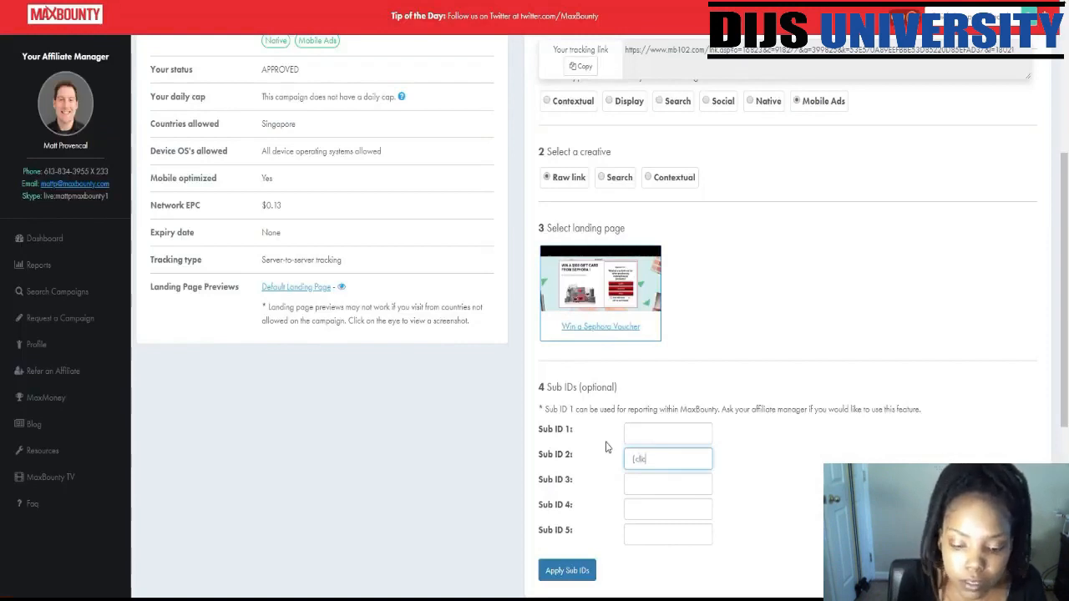
{"action": "type", "text": "id}"}
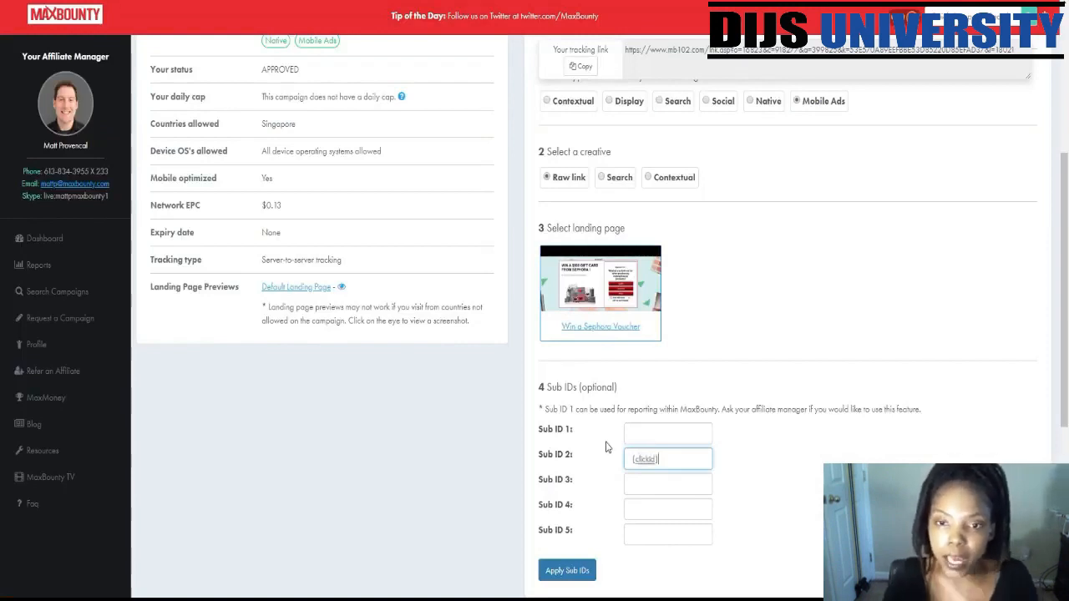
{"action": "left_click", "coordinate": [567, 572]}
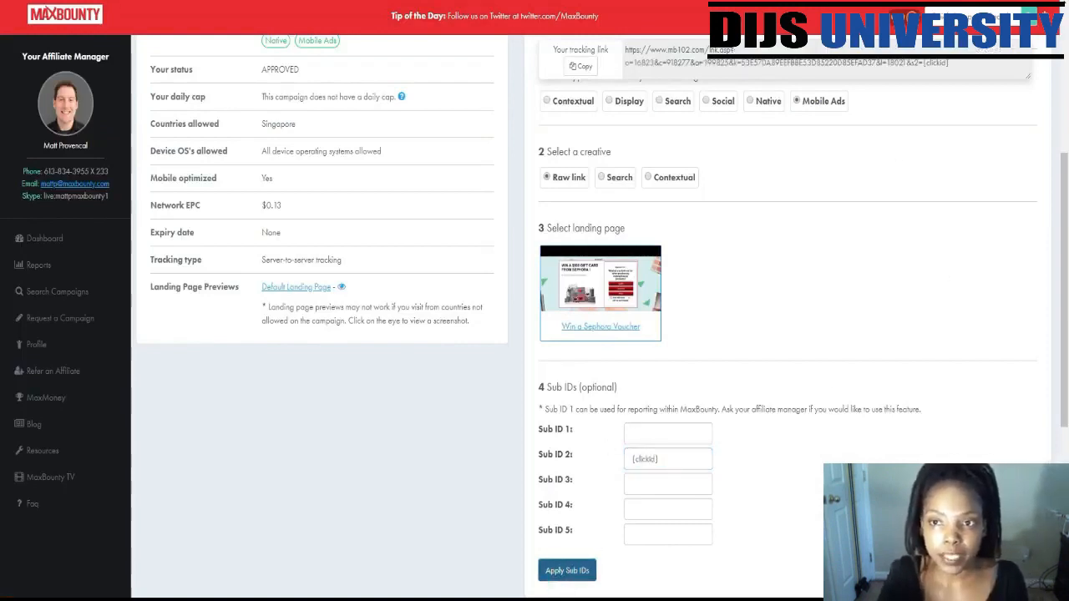
{"action": "left_click", "coordinate": [576, 66]}
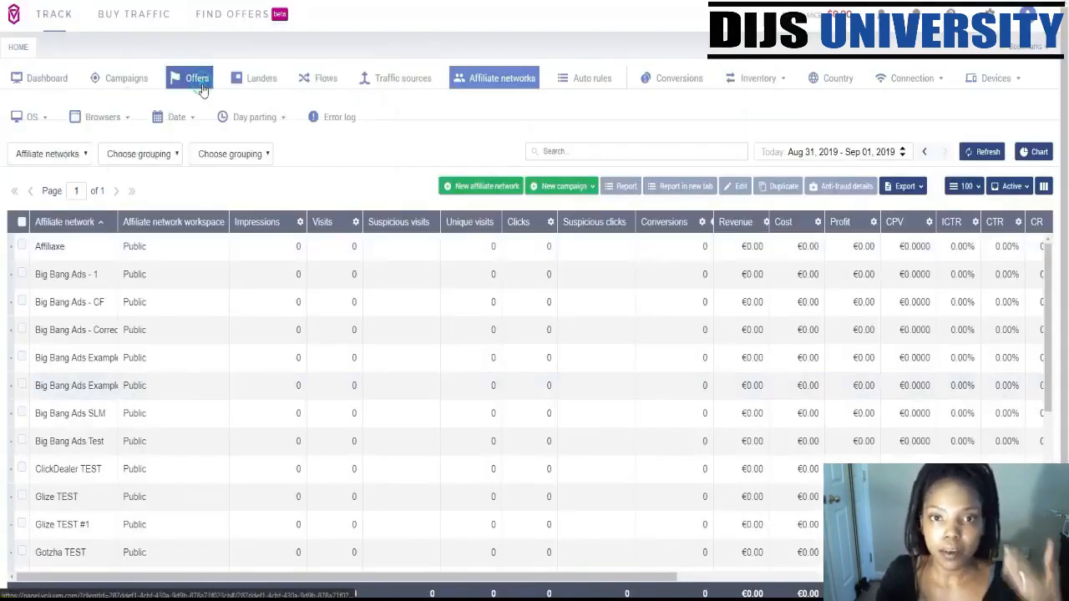
Step: Switch to Voluum and create a new offer assigned to the MaxBounty Network test affiliate network
{"action": "left_click", "coordinate": [199, 80]}
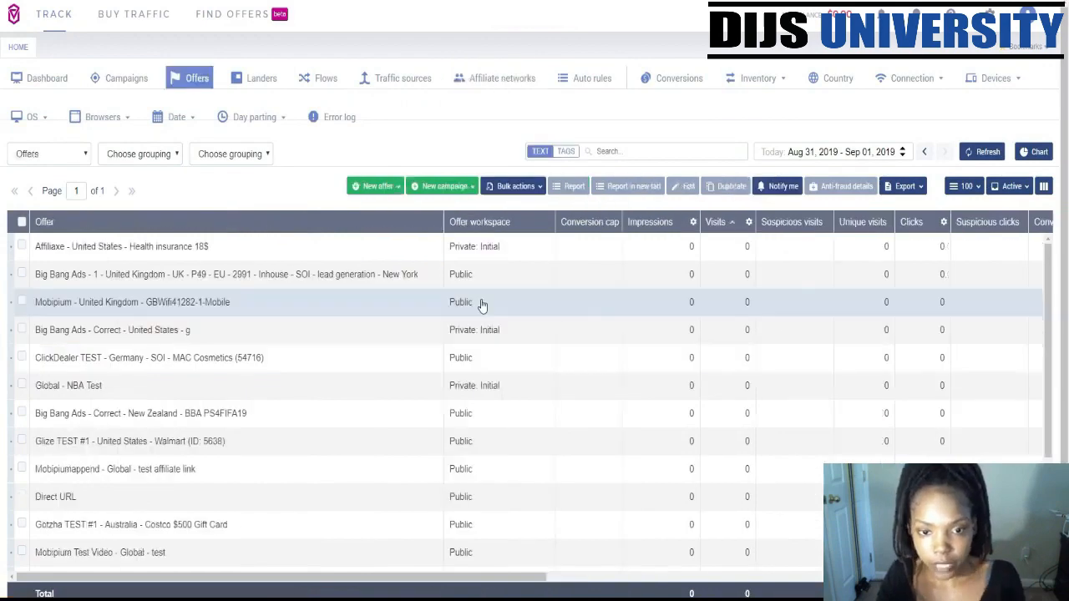
{"action": "left_click", "coordinate": [376, 185]}
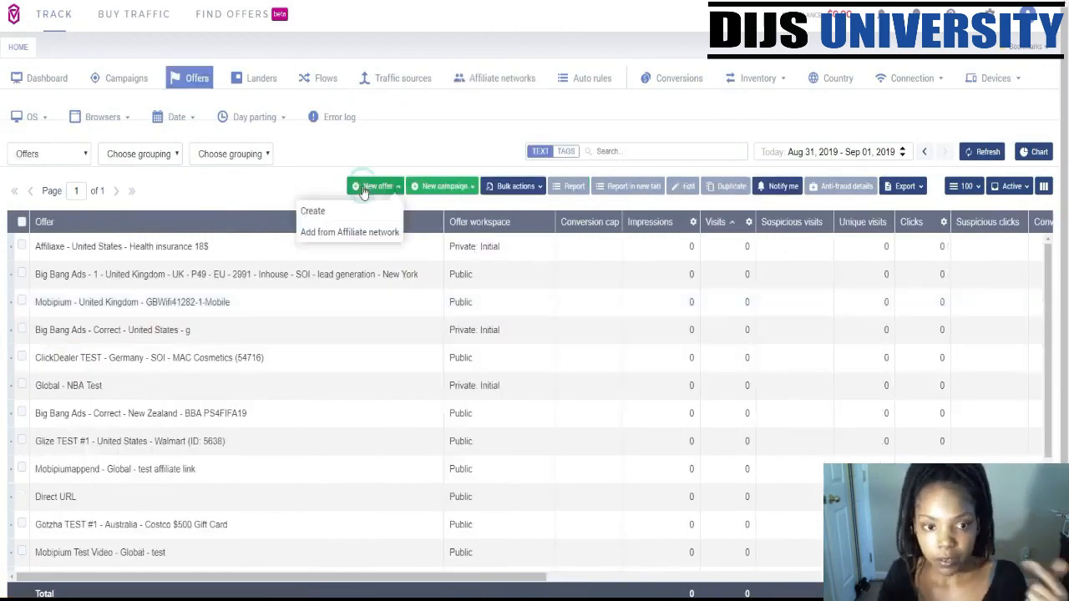
{"action": "left_click", "coordinate": [321, 207]}
{"action": "left_click", "coordinate": [317, 155]}
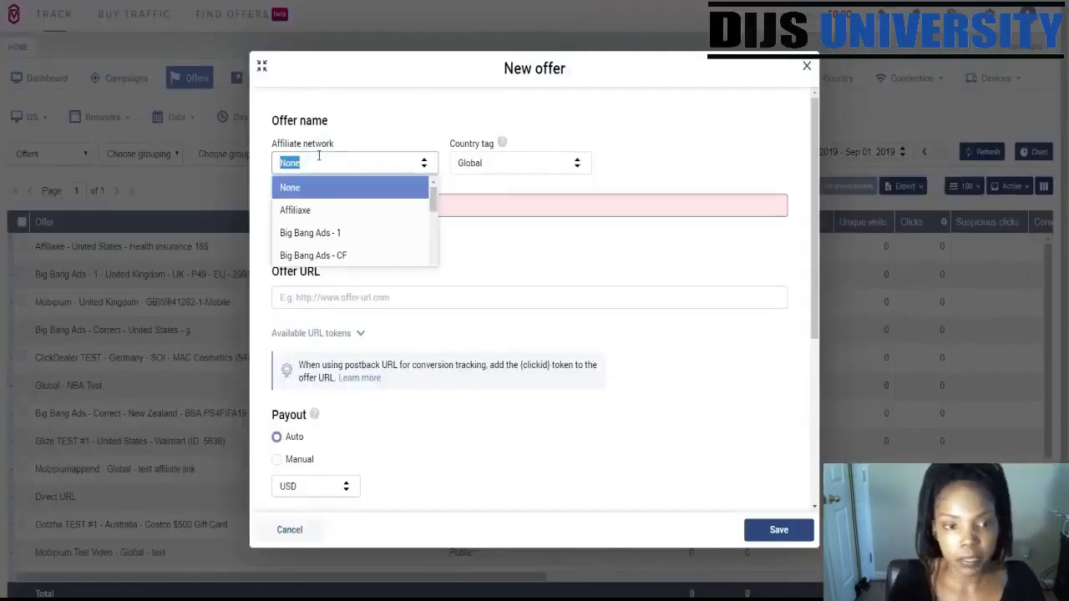
{"action": "type", "text": "mab"}
{"action": "key", "text": "BackSpace"}
{"action": "type", "text": "x"}
{"action": "left_click", "coordinate": [330, 182]}
Step: Set the new offer's country tag to Singapore and name the offer sephora
{"action": "left_click", "coordinate": [510, 159]}
{"action": "type", "text": "sing"}
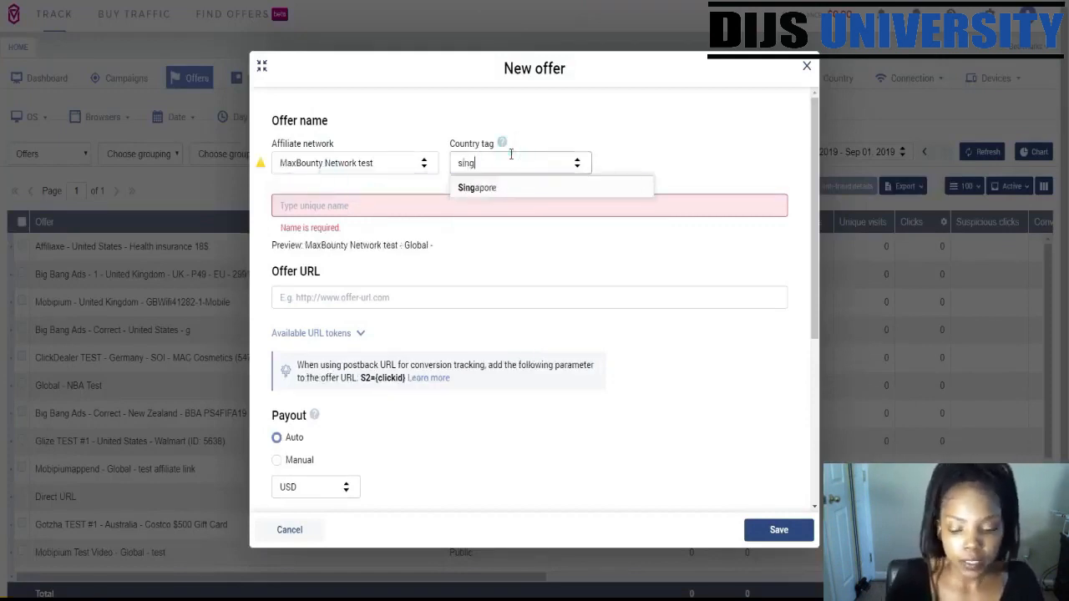
{"action": "left_click", "coordinate": [501, 188]}
{"action": "left_click", "coordinate": [441, 200]}
{"action": "type", "text": "se"}
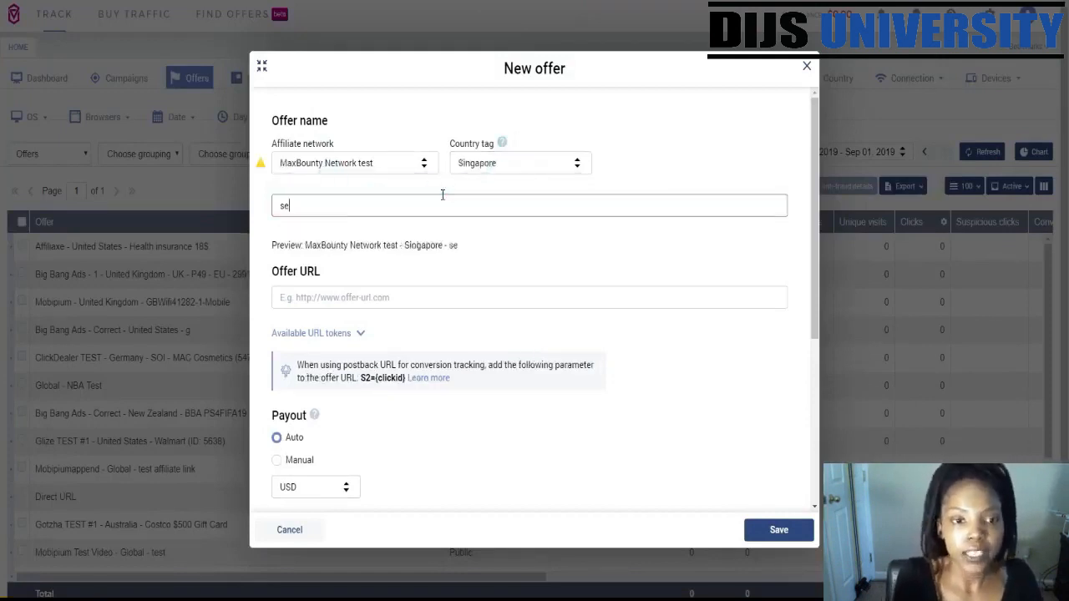
{"action": "type", "text": "phora"}
Step: Paste the copied MaxBounty tracking link as the offer URL and highlight its s2 click ID parameter
{"action": "key", "text": "Tab"}
{"action": "key", "text": "ctrl+v"}
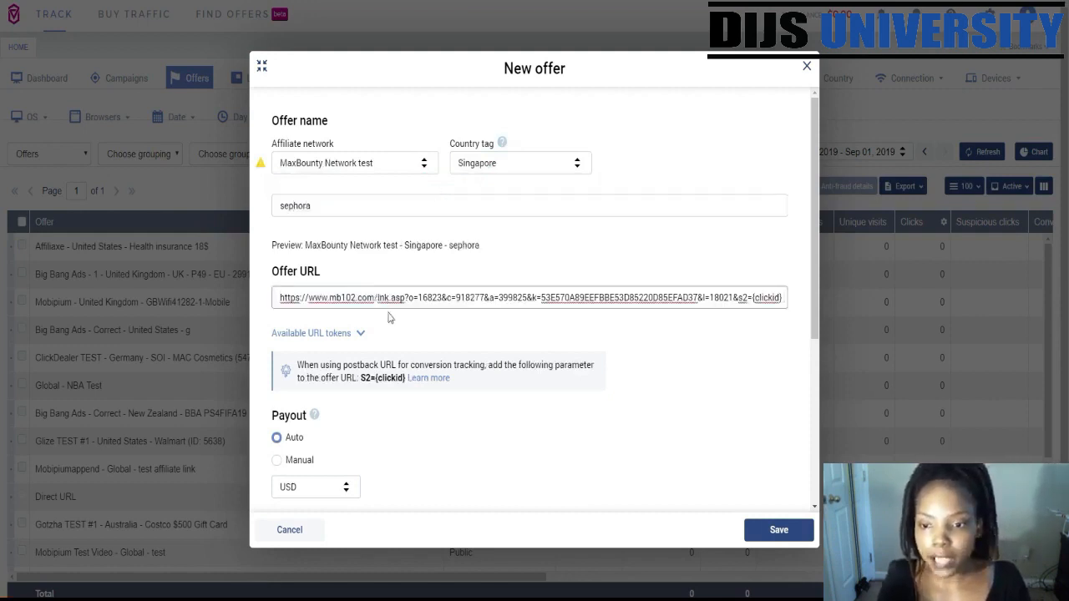
{"action": "left_click_drag", "start_coordinate": [735, 300], "coordinate": [808, 305]}
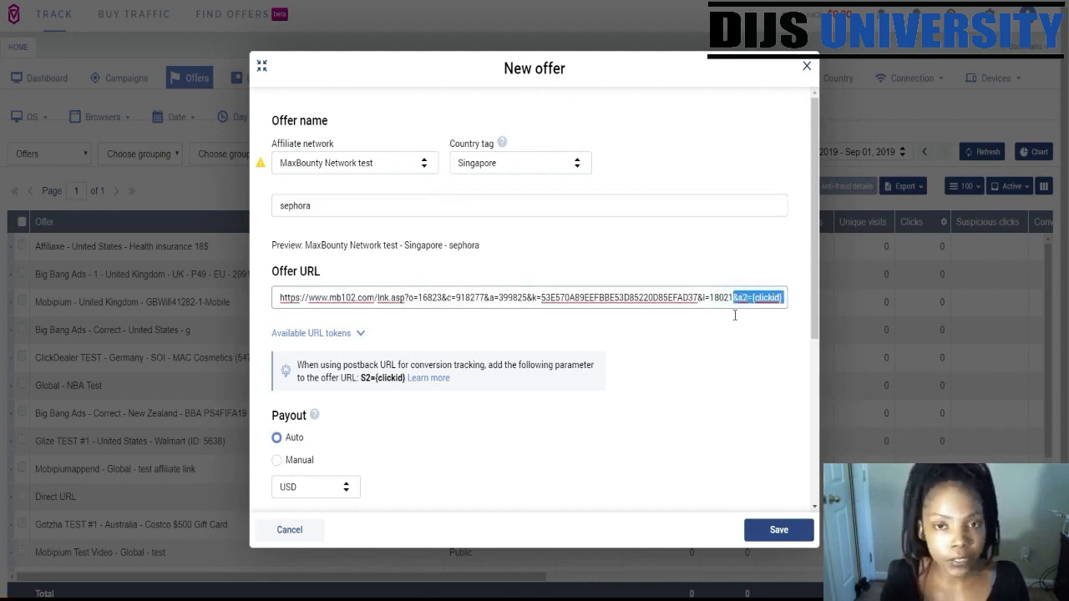
{"action": "left_click", "coordinate": [788, 307]}
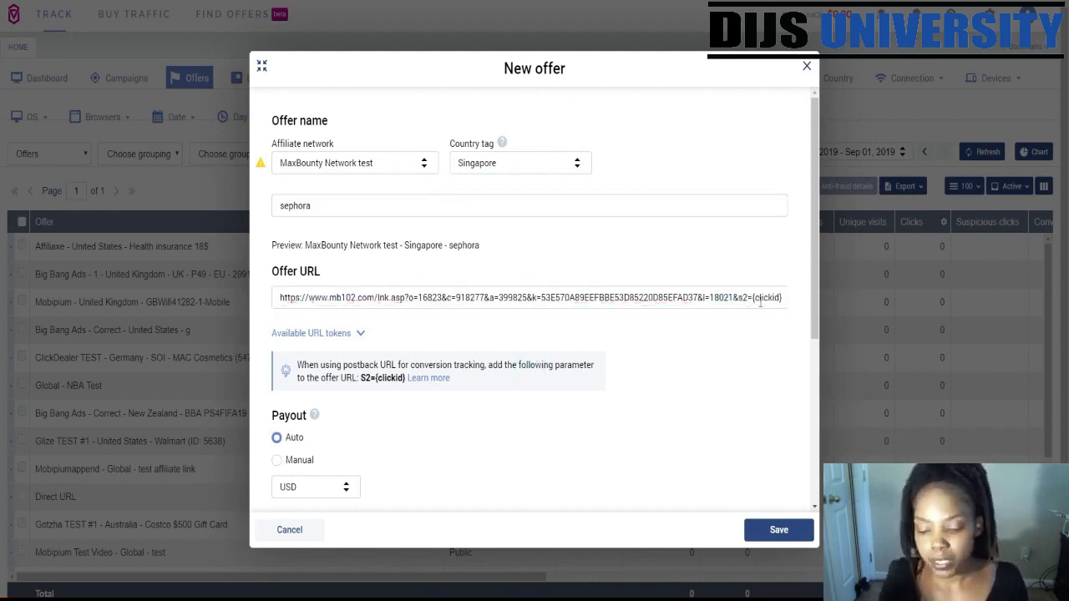
Step: Replace the s2 parameter at the end of the offer URL with &S2={clickid}, using the parameter from the conversion tracking hint
{"action": "left_click_drag", "start_coordinate": [734, 297], "coordinate": [815, 306]}
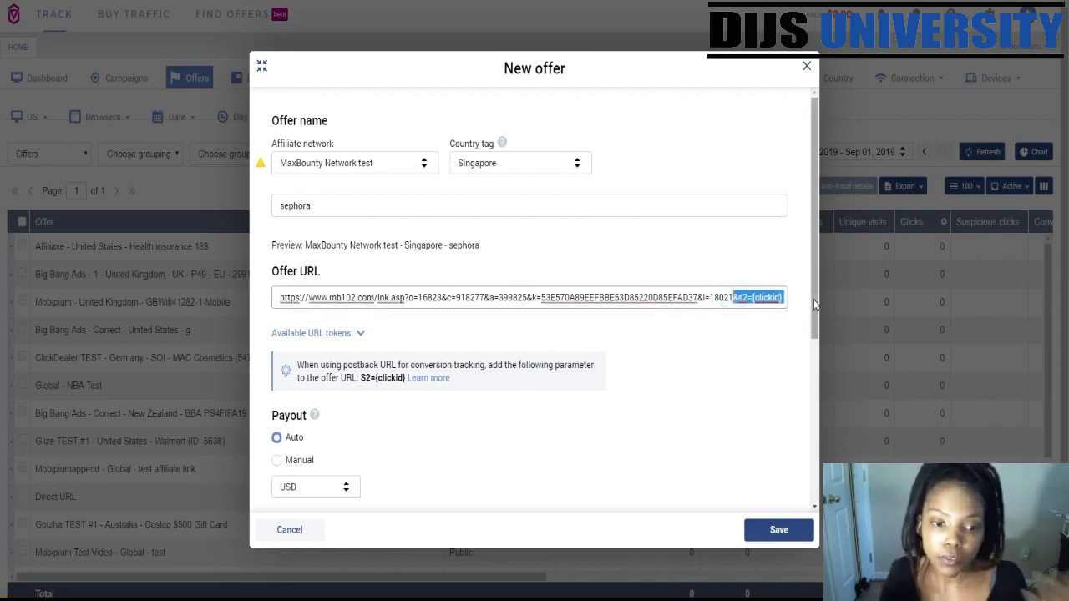
{"action": "key", "text": "BackSpace"}
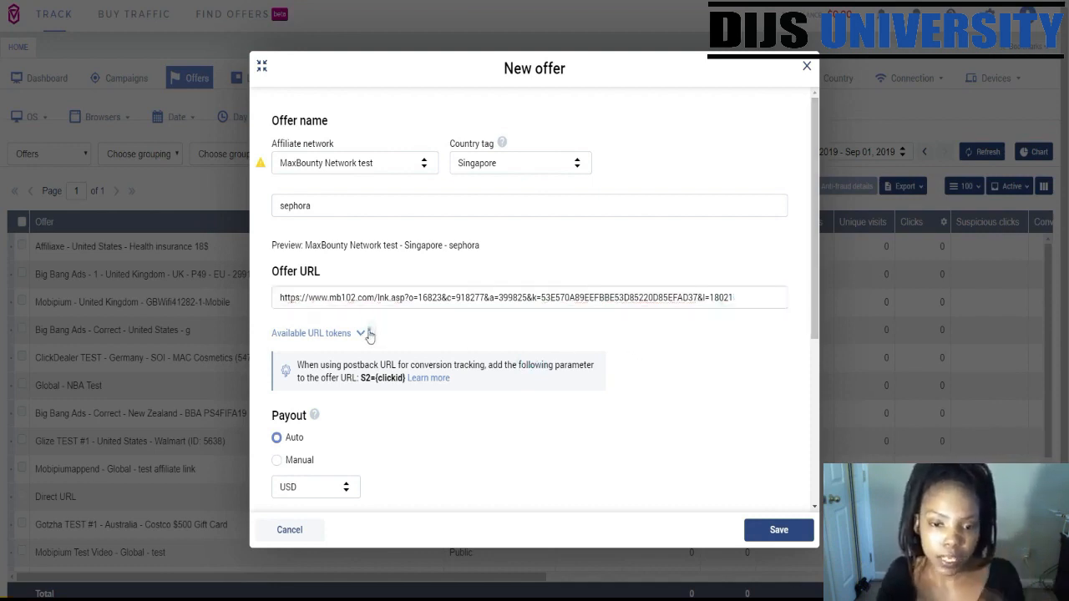
{"action": "left_click", "coordinate": [362, 334]}
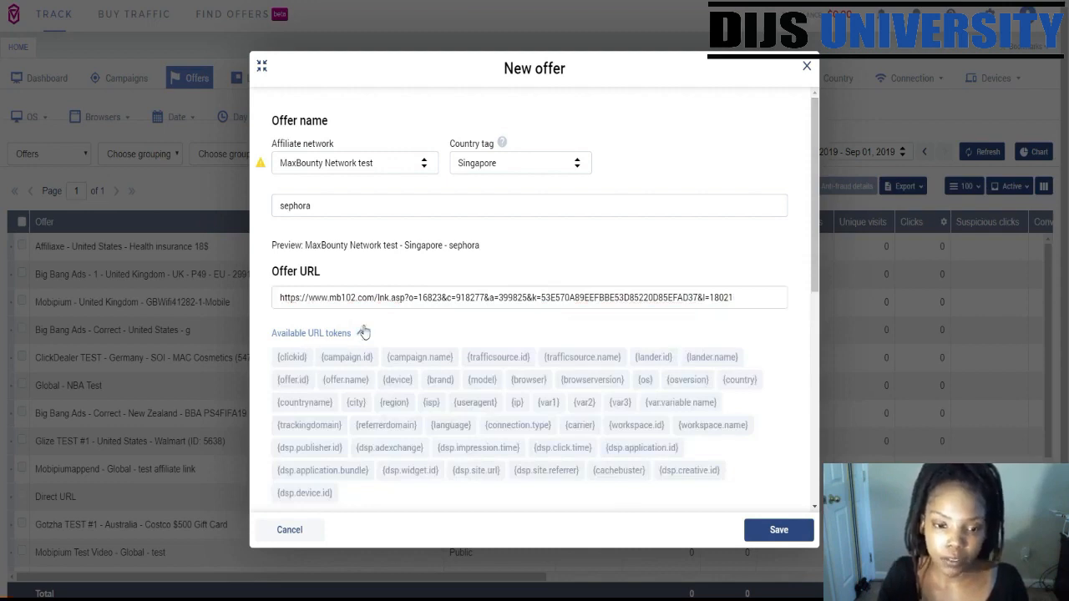
{"action": "left_click", "coordinate": [361, 333]}
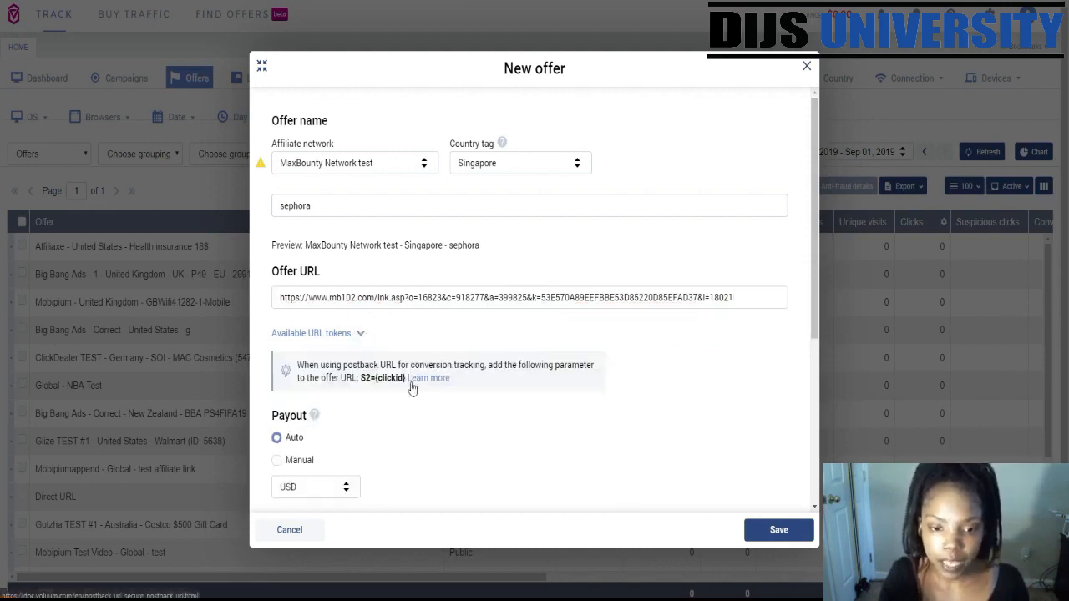
{"action": "left_click_drag", "start_coordinate": [360, 377], "coordinate": [407, 380]}
{"action": "left_click", "coordinate": [738, 296]}
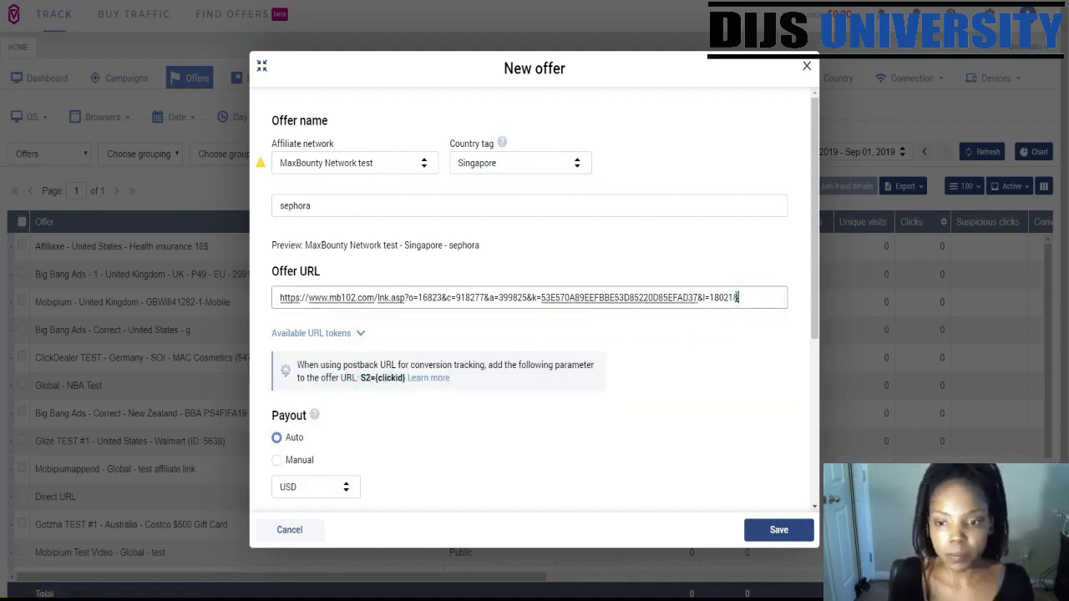
{"action": "key", "text": "ctrl+v"}
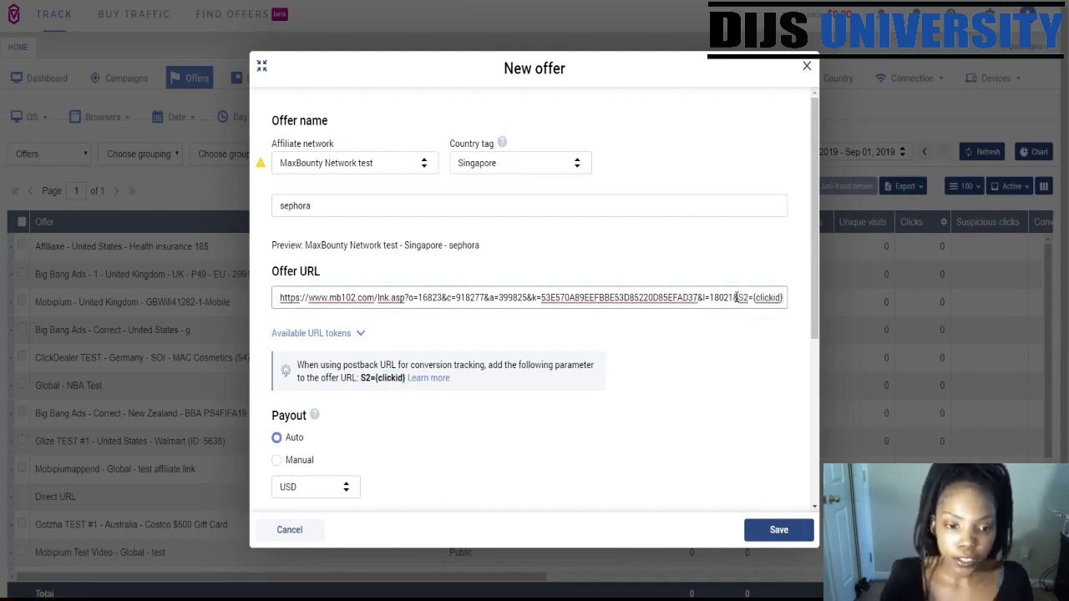
Step: Examine the cid, payout and txid parameters of the offer's postback URL, and close the offer form without saving
{"action": "scroll", "coordinate": [538, 419], "scroll_direction": "down", "scroll_amount": 1}
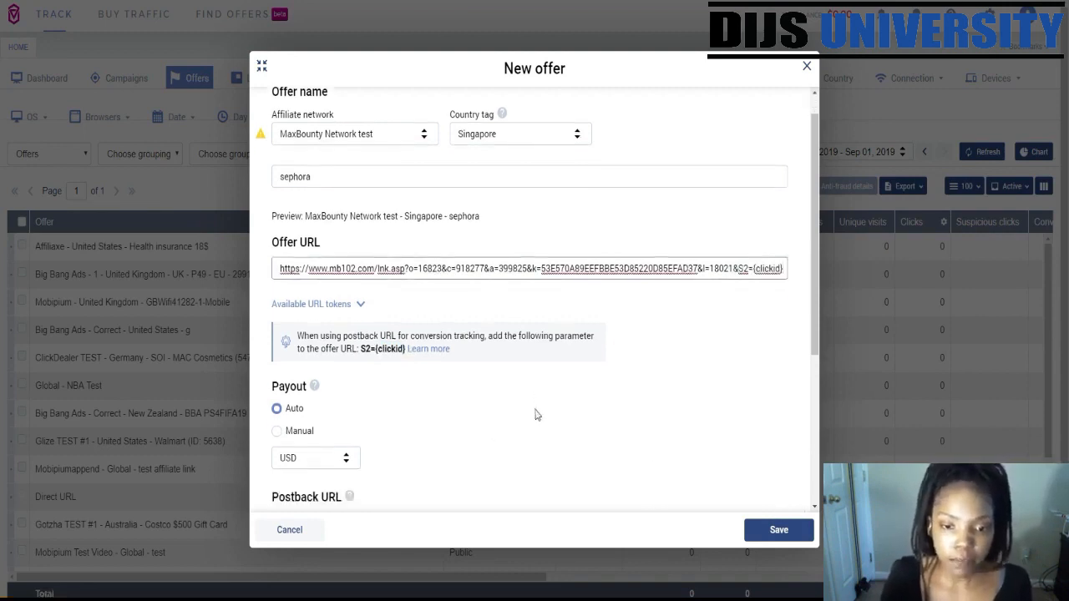
{"action": "scroll", "coordinate": [538, 419], "scroll_direction": "down", "scroll_amount": 3}
{"action": "scroll", "coordinate": [677, 370], "scroll_direction": "down", "scroll_amount": 3}
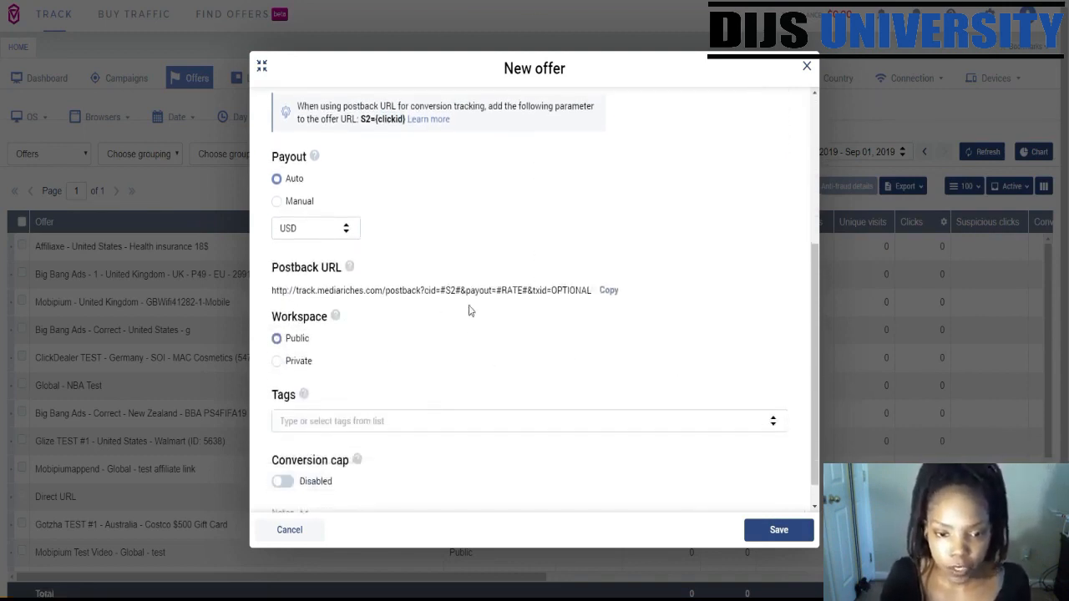
{"action": "left_click", "coordinate": [423, 290]}
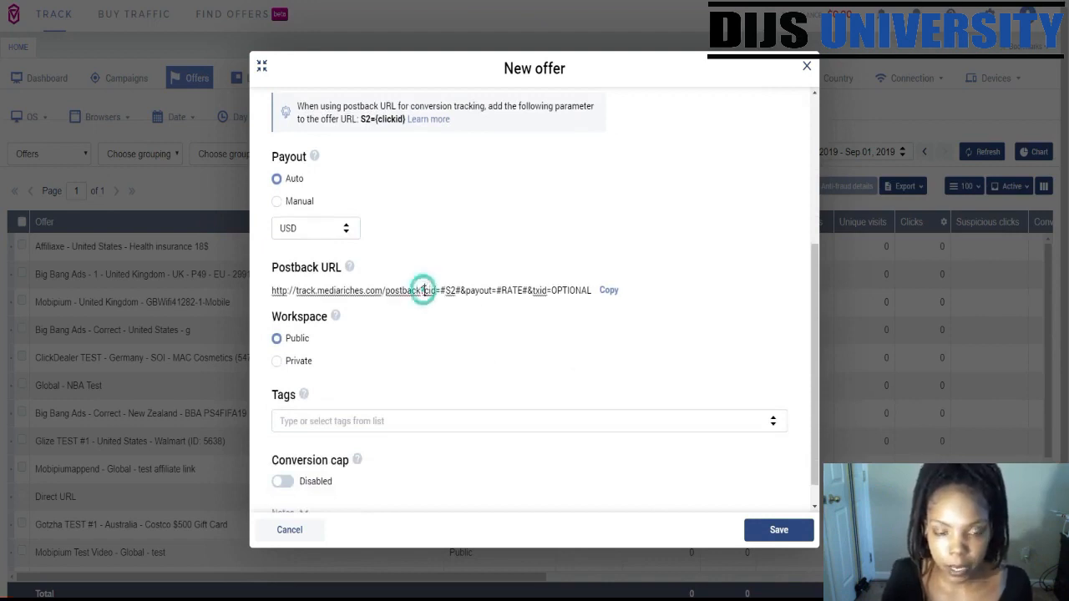
{"action": "double_click", "coordinate": [431, 290]}
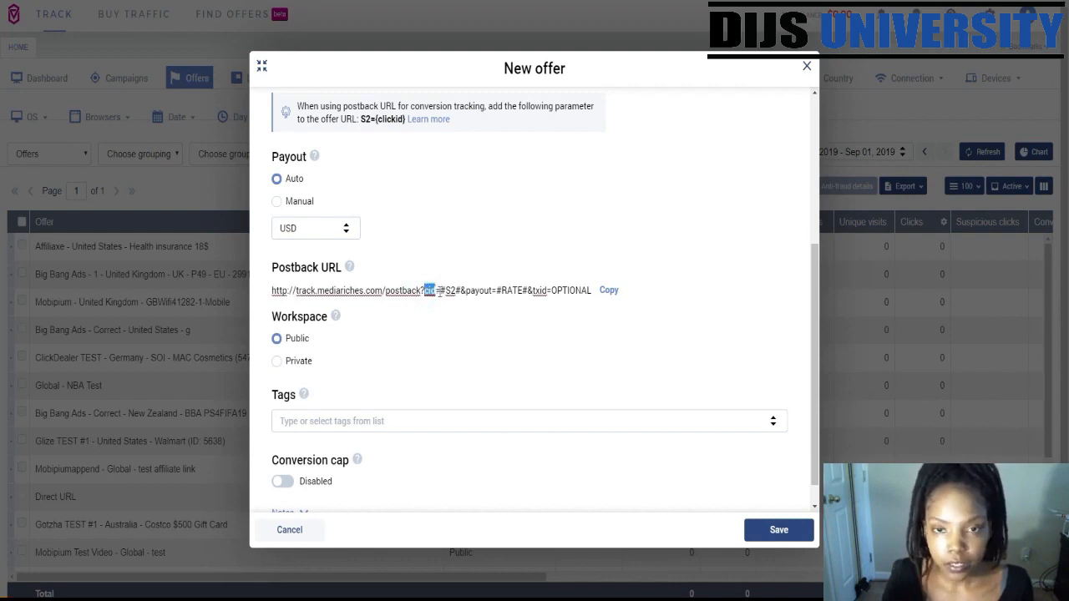
{"action": "left_click_drag", "start_coordinate": [440, 290], "coordinate": [562, 283]}
{"action": "left_click", "coordinate": [577, 280]}
{"action": "left_click", "coordinate": [584, 293]}
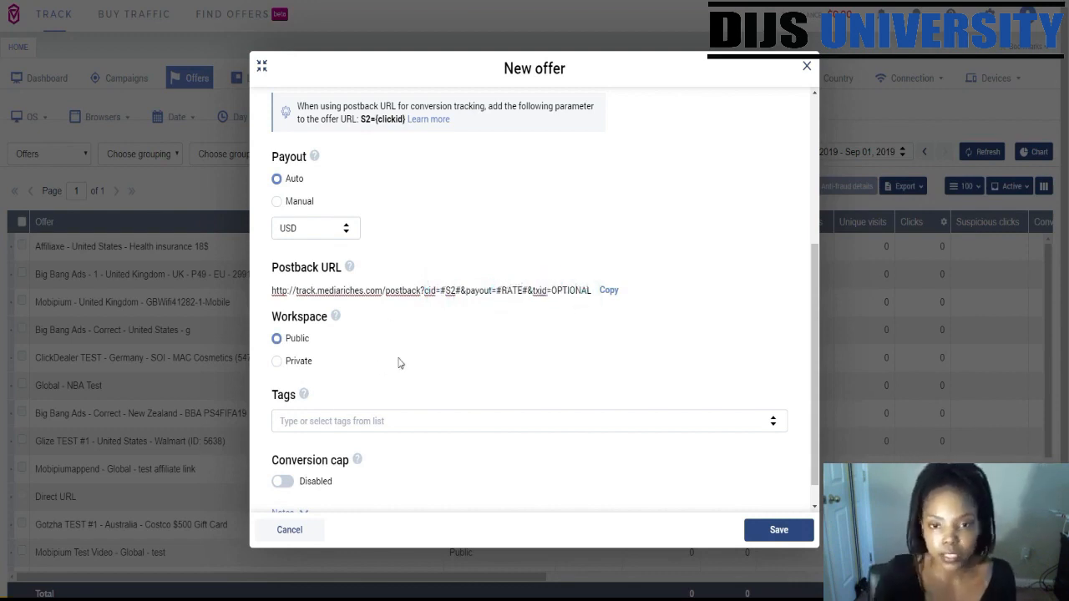
{"action": "scroll", "coordinate": [398, 362], "scroll_direction": "down", "scroll_amount": 1}
{"action": "scroll", "coordinate": [752, 334], "scroll_direction": "up", "scroll_amount": 5}
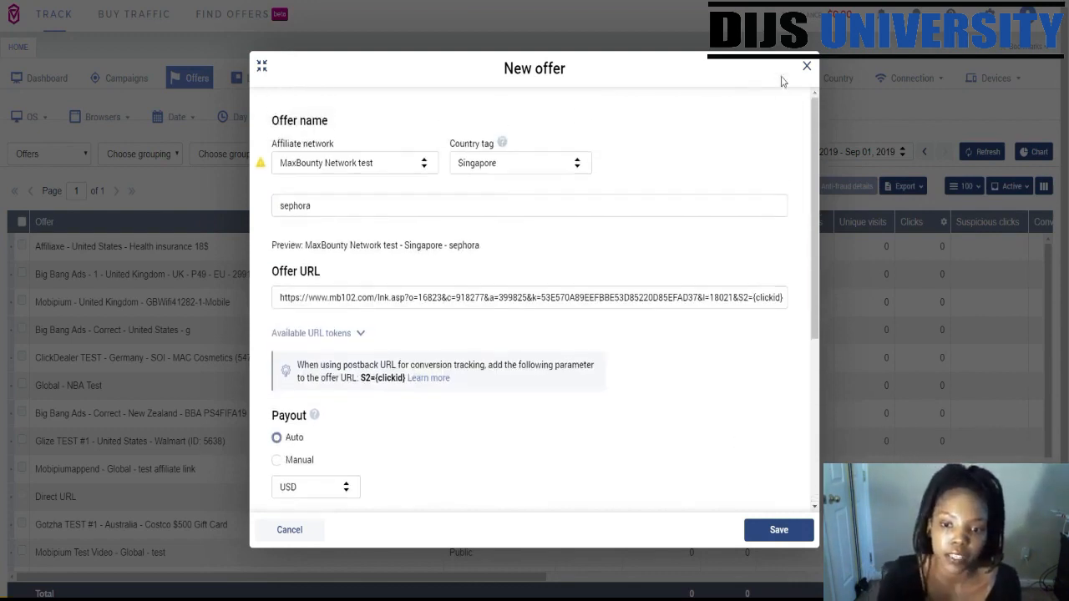
{"action": "left_click", "coordinate": [806, 66]}
{"action": "left_click", "coordinate": [645, 344]}
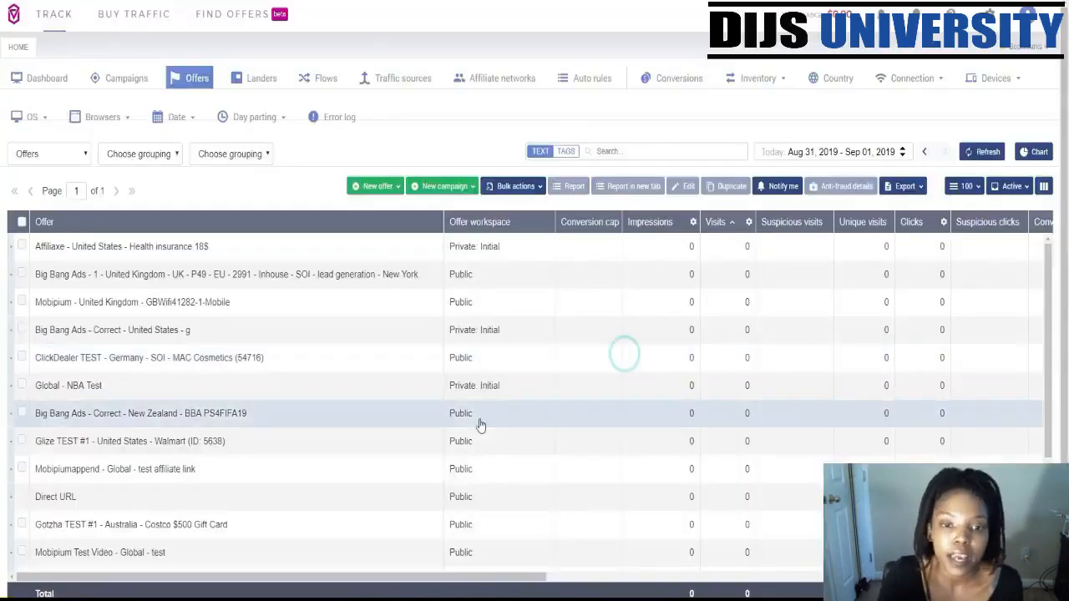
Step: Create a new TRK Simple campaign with Richpush Test as its traffic source
{"action": "left_click", "coordinate": [440, 193]}
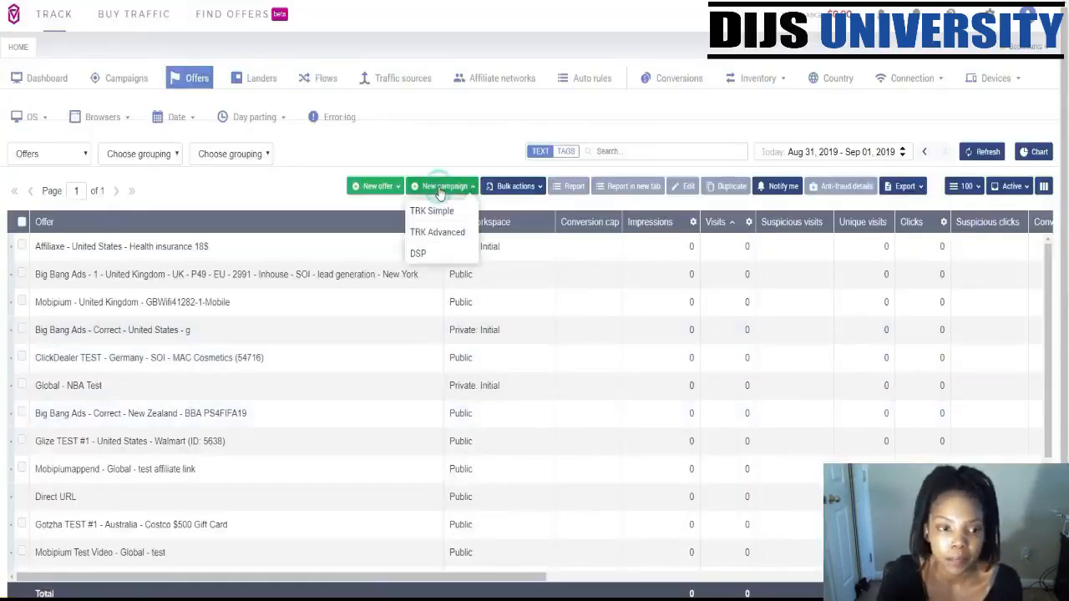
{"action": "left_click", "coordinate": [439, 209]}
{"action": "left_click", "coordinate": [147, 202]}
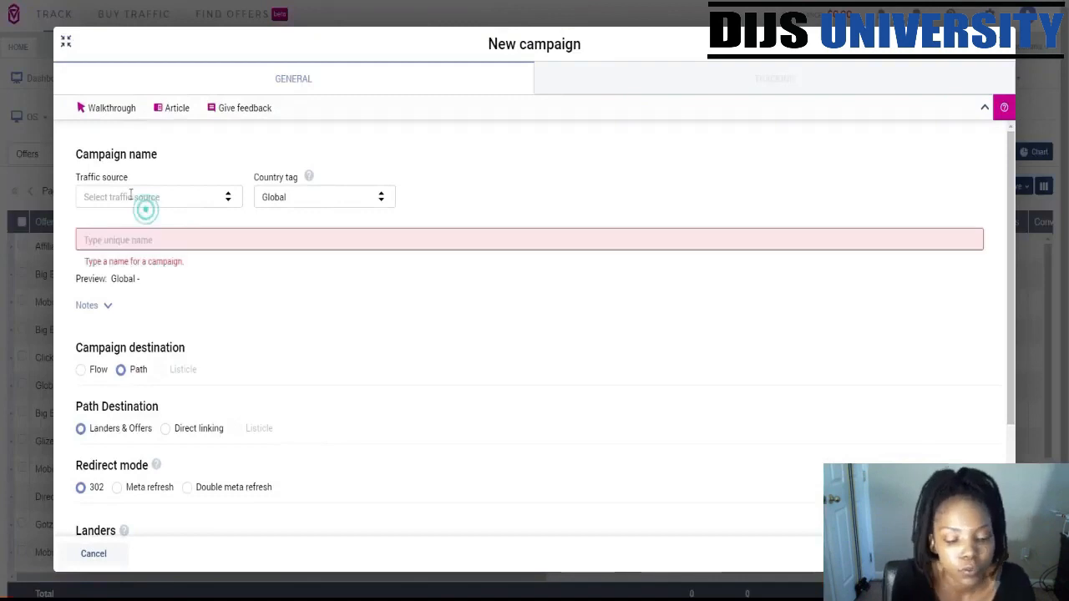
{"action": "type", "text": "rich"}
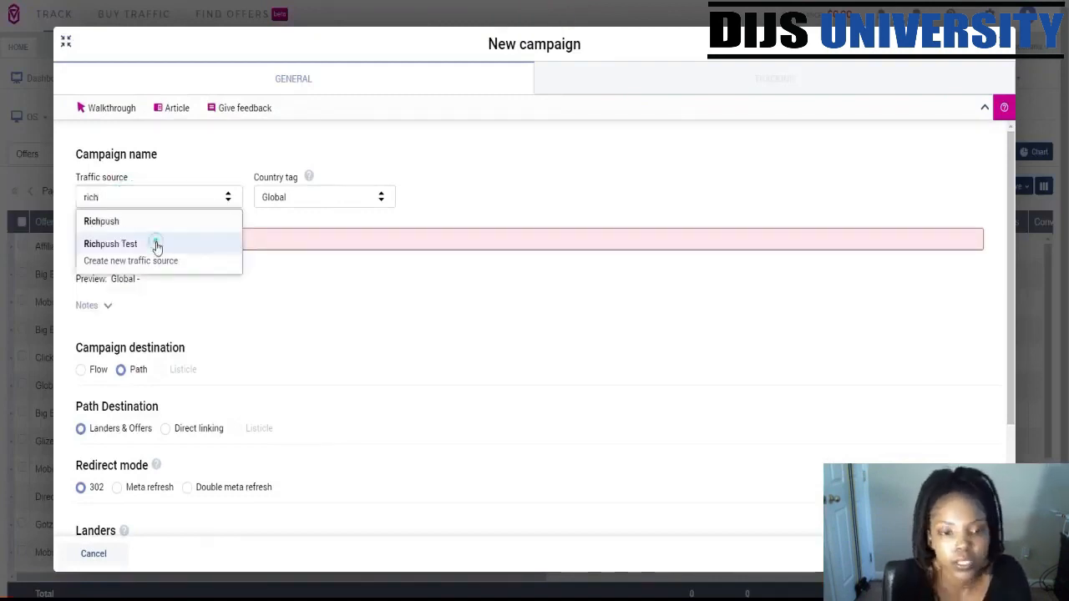
{"action": "left_click", "coordinate": [153, 243]}
Step: Set the campaign's country tag to Singapore
{"action": "left_click", "coordinate": [332, 198]}
{"action": "type", "text": "sd"}
{"action": "key", "text": "BackSpace"}
{"action": "type", "text": "in"}
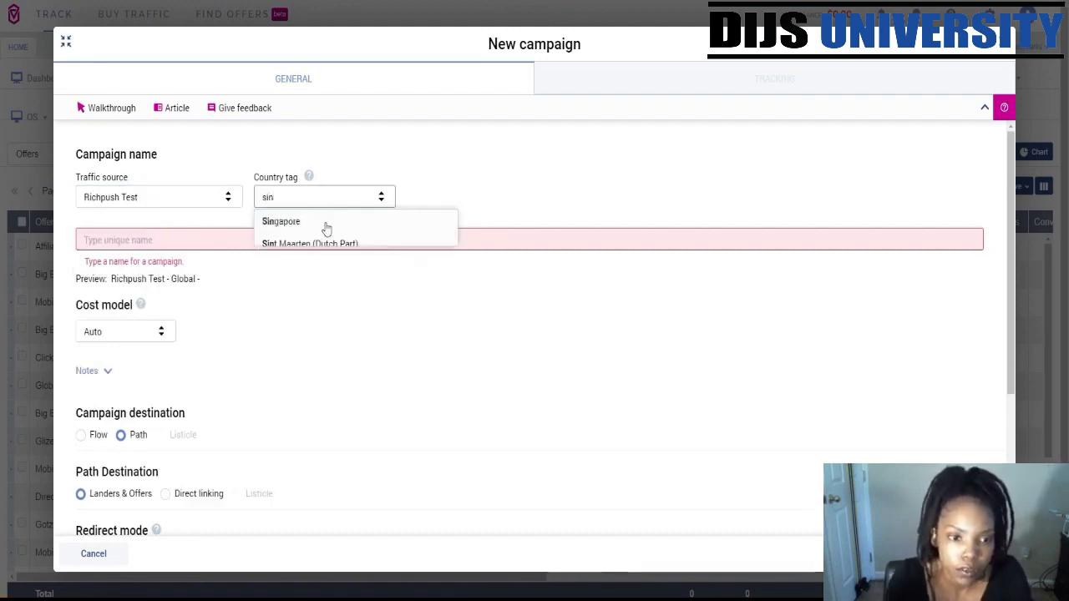
{"action": "left_click", "coordinate": [327, 220]}
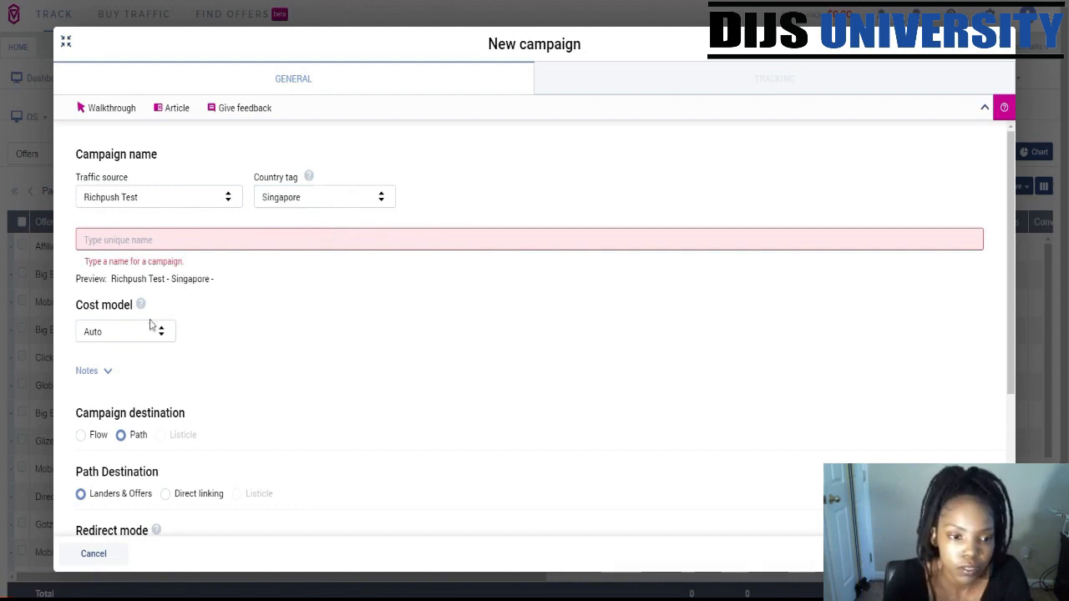
Step: Try the Not tracked and CPM cost models for the campaign, and settle on CPC
{"action": "left_click", "coordinate": [129, 339]}
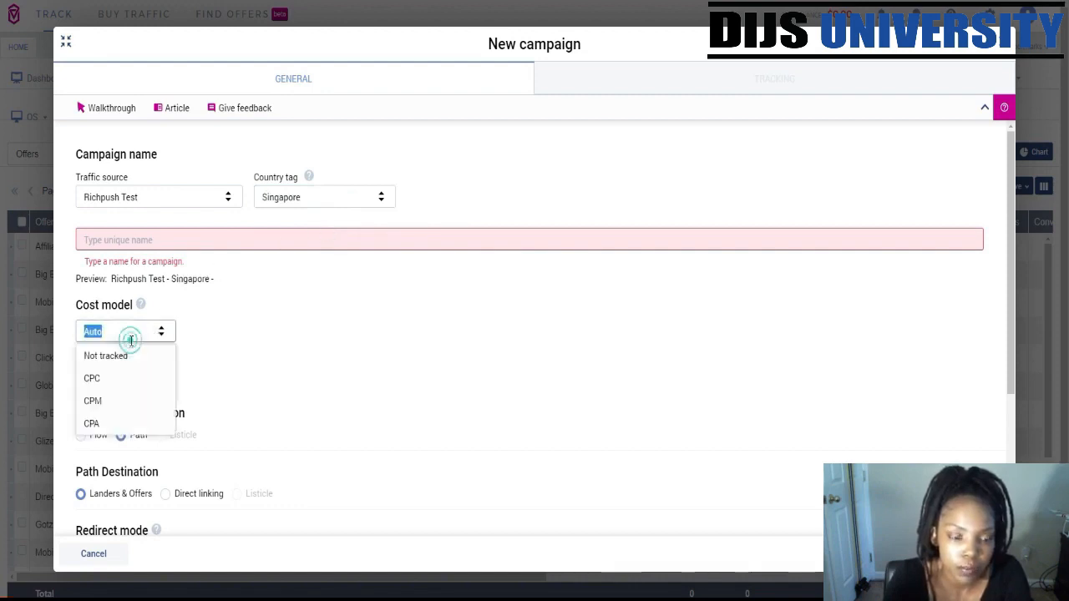
{"action": "left_click", "coordinate": [89, 376]}
{"action": "scroll", "coordinate": [364, 327], "scroll_direction": "down", "scroll_amount": 2}
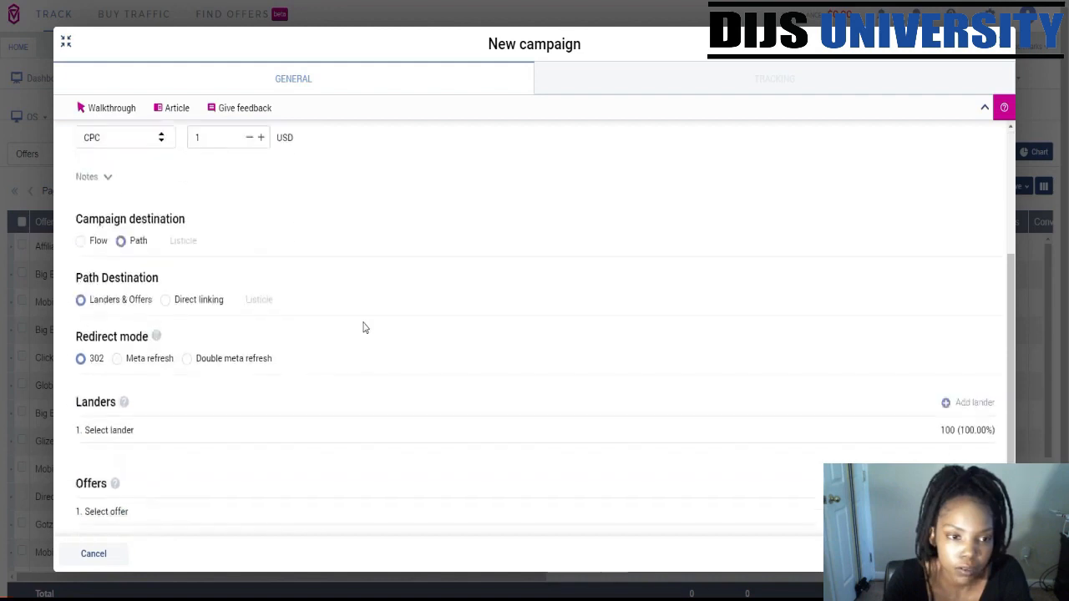
{"action": "left_click", "coordinate": [134, 137]}
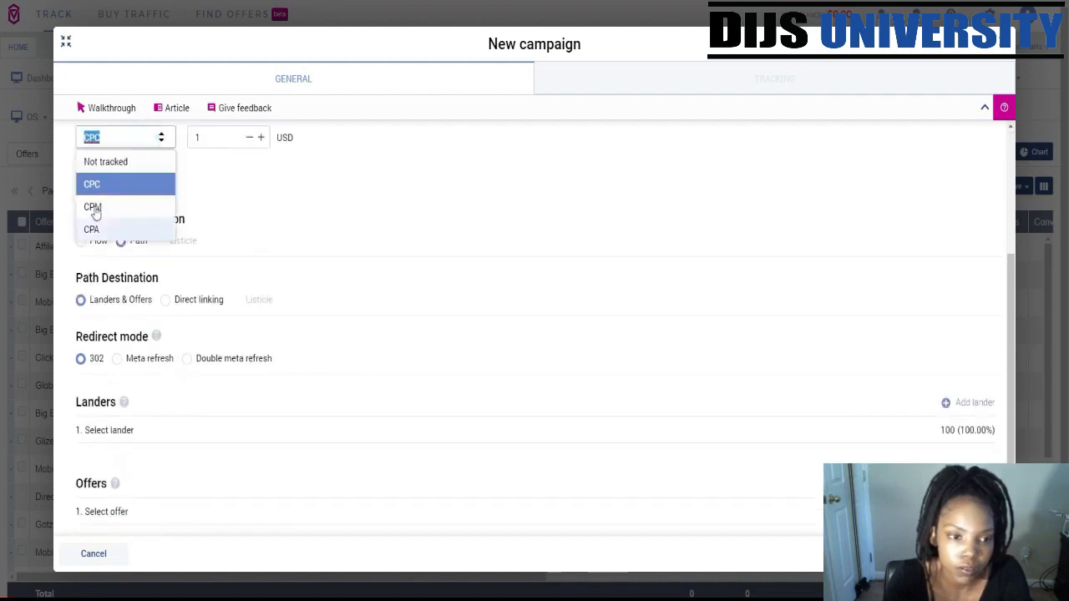
{"action": "left_click", "coordinate": [104, 165]}
{"action": "left_click", "coordinate": [131, 137]}
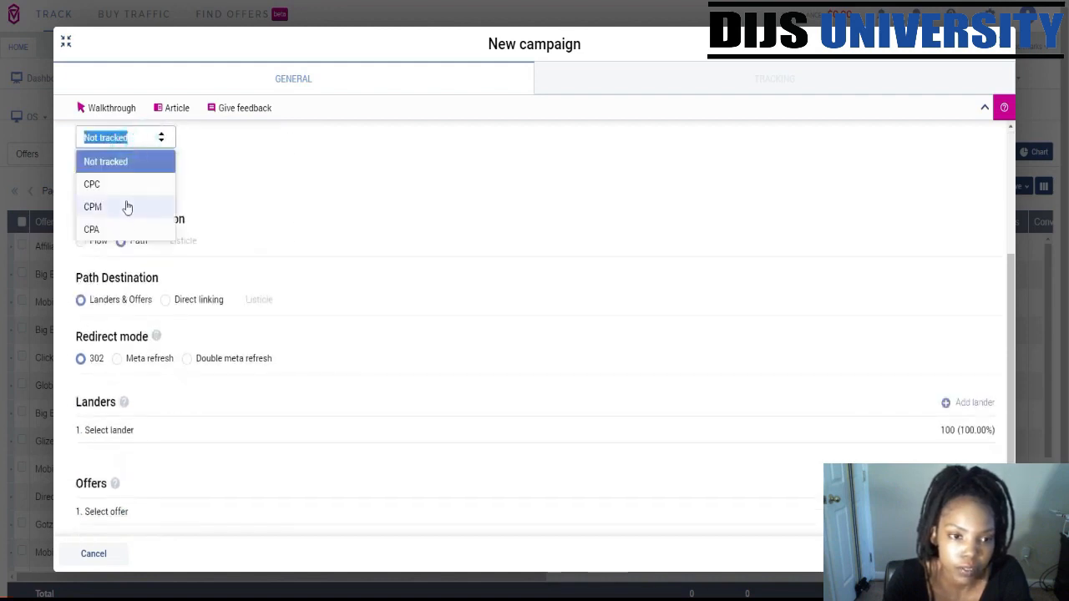
{"action": "left_click", "coordinate": [125, 206]}
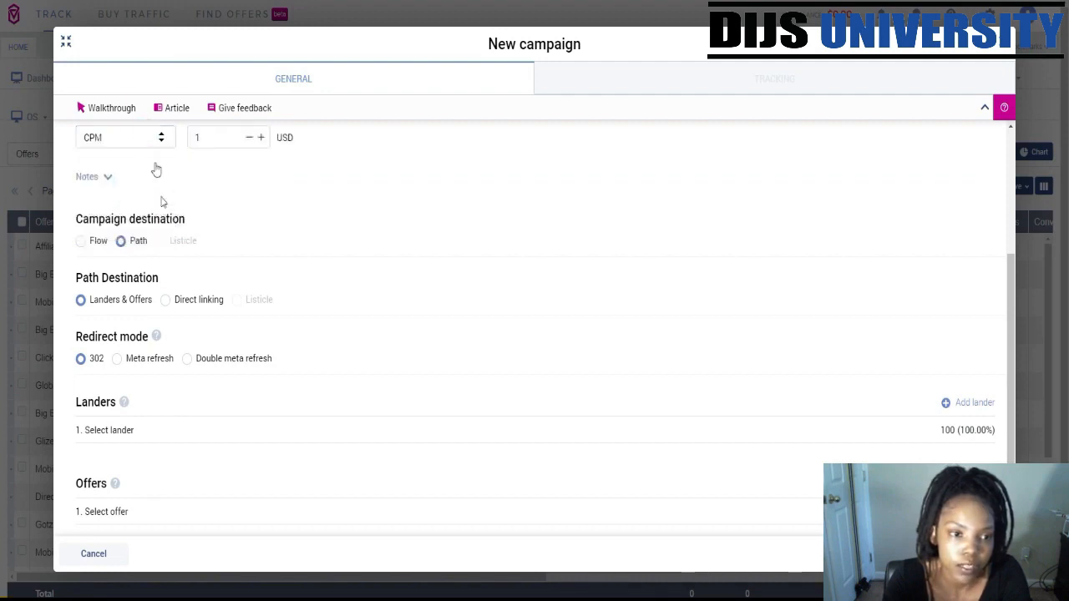
{"action": "left_click", "coordinate": [121, 137]}
{"action": "left_click", "coordinate": [110, 181]}
{"action": "left_click", "coordinate": [106, 179]}
{"action": "left_click", "coordinate": [104, 179]}
Step: Set the path destination to Direct linking and assign the MaxBounty Network test - Singapore - Sephora offer
{"action": "left_click", "coordinate": [134, 430]}
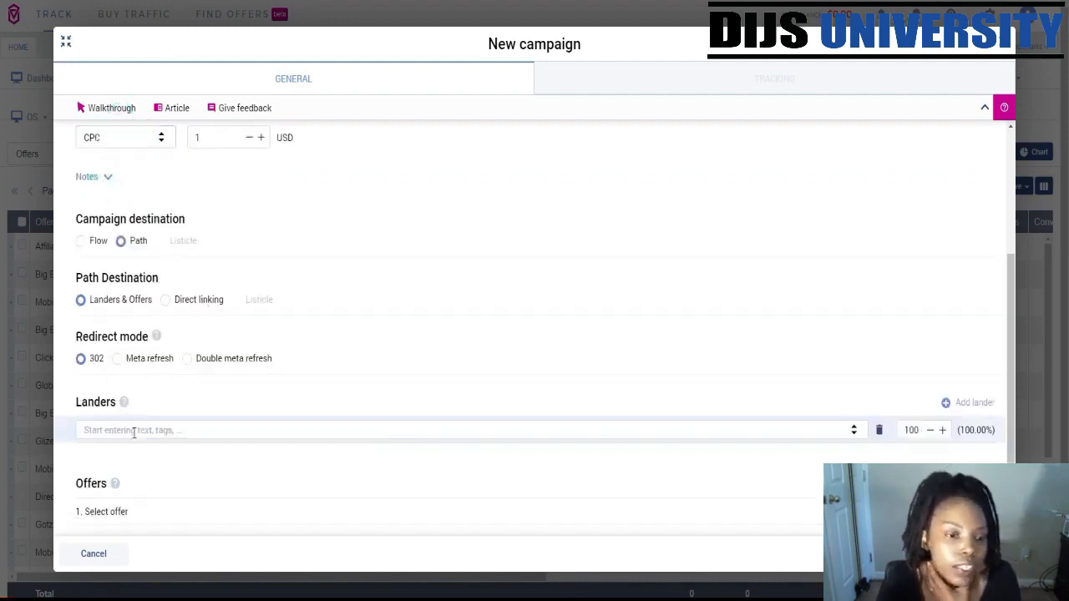
{"action": "left_click", "coordinate": [166, 300]}
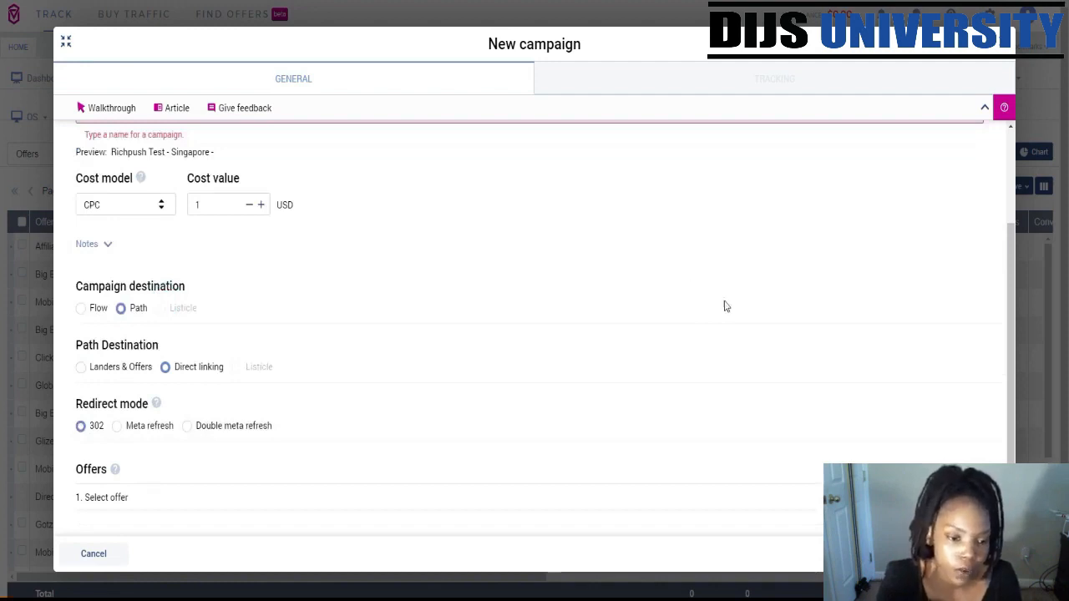
{"action": "left_click", "coordinate": [212, 499]}
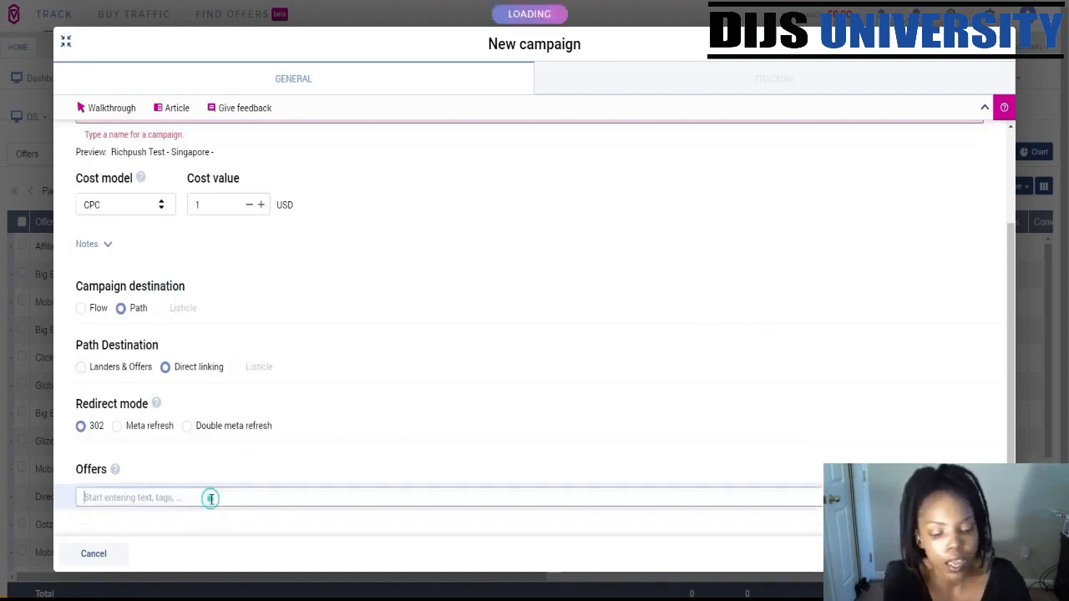
{"action": "type", "text": "seph"}
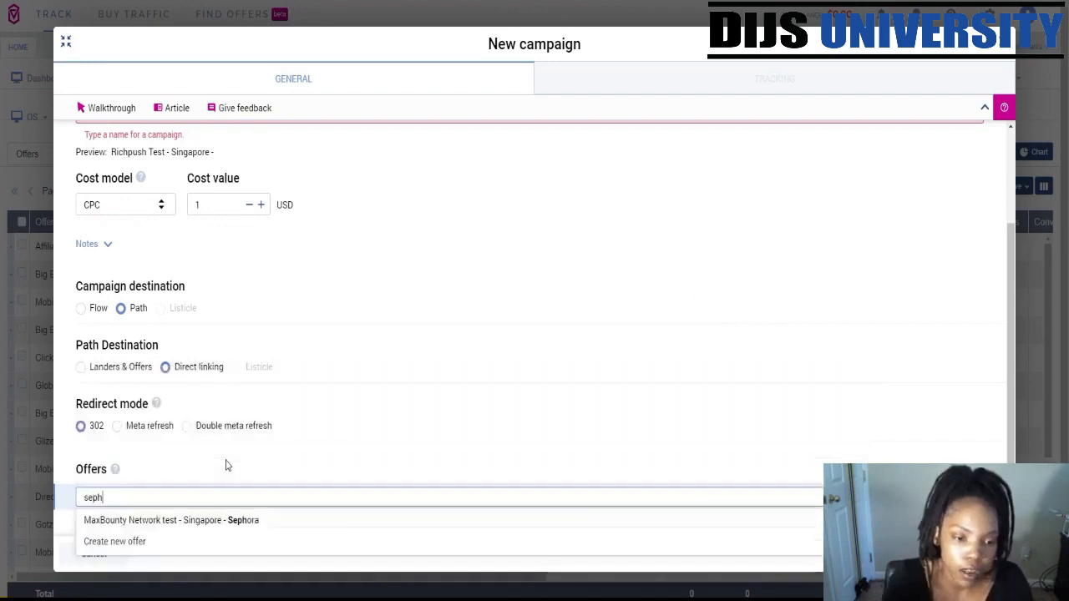
{"action": "left_click", "coordinate": [191, 522]}
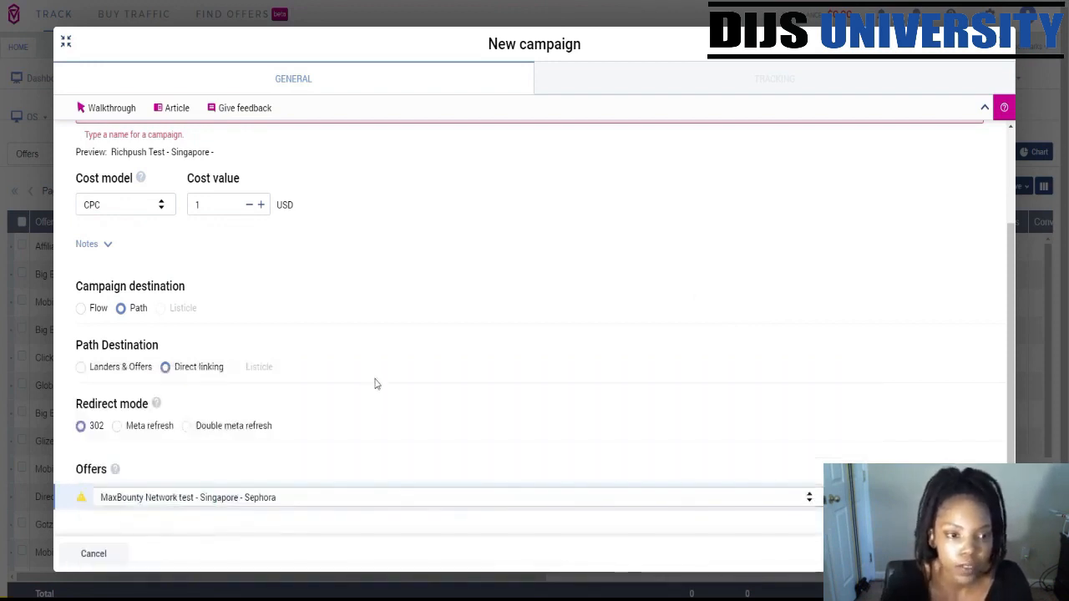
Step: Enter Mobile as the campaign's unique name and save the campaign
{"action": "scroll", "coordinate": [375, 384], "scroll_direction": "up", "scroll_amount": 3}
{"action": "left_click", "coordinate": [171, 238]}
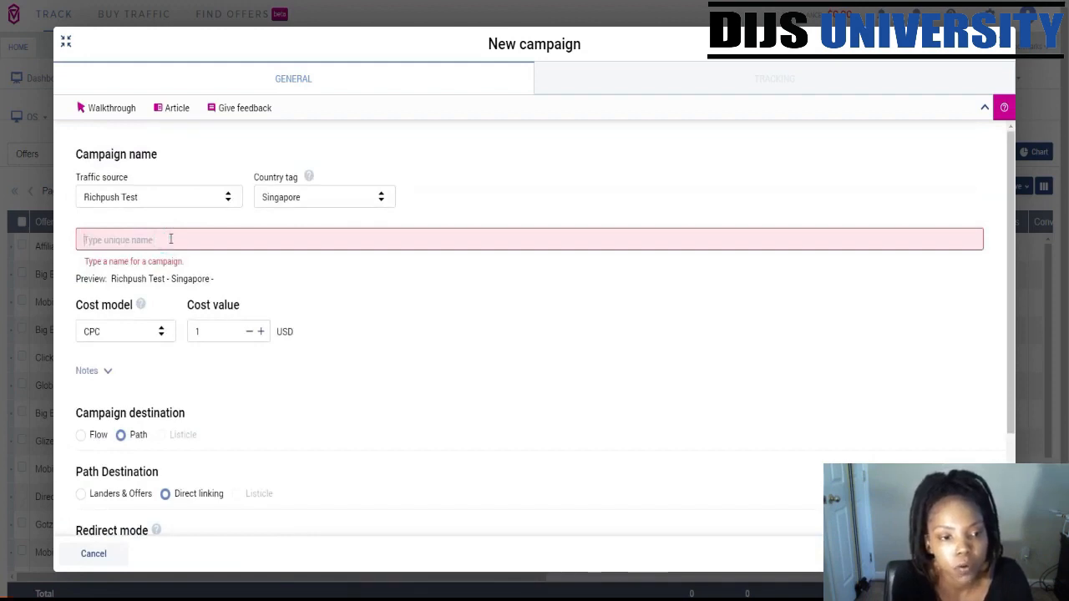
{"action": "type", "text": "mob"}
{"action": "key", "text": "BackSpace"}
{"action": "key", "text": "BackSpace"}
{"action": "key", "text": "BackSpace"}
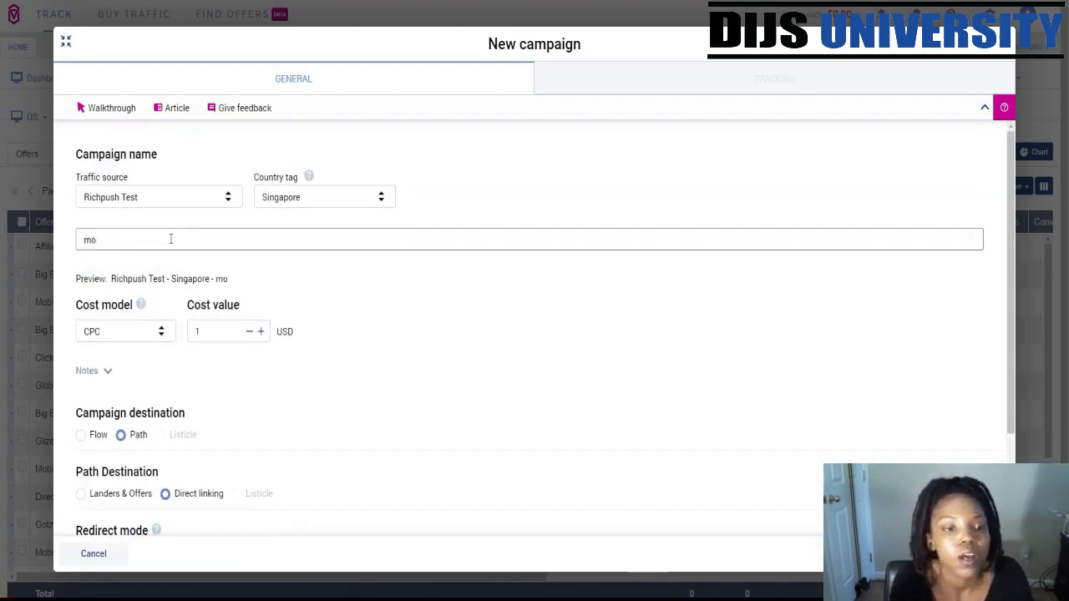
{"action": "type", "text": "Mobile"}
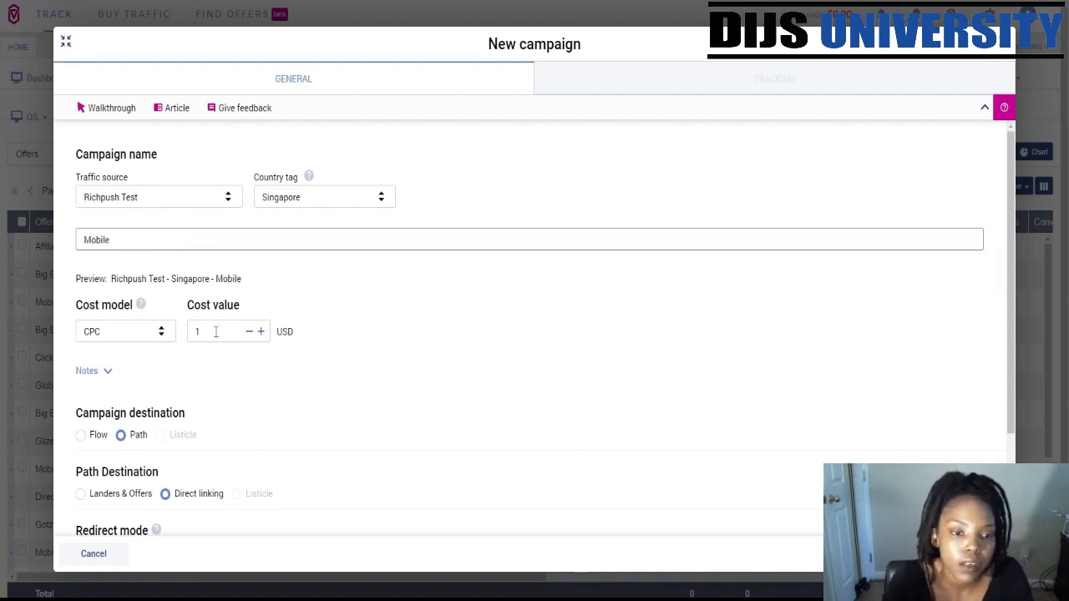
{"action": "scroll", "coordinate": [463, 373], "scroll_direction": "down", "scroll_amount": 3}
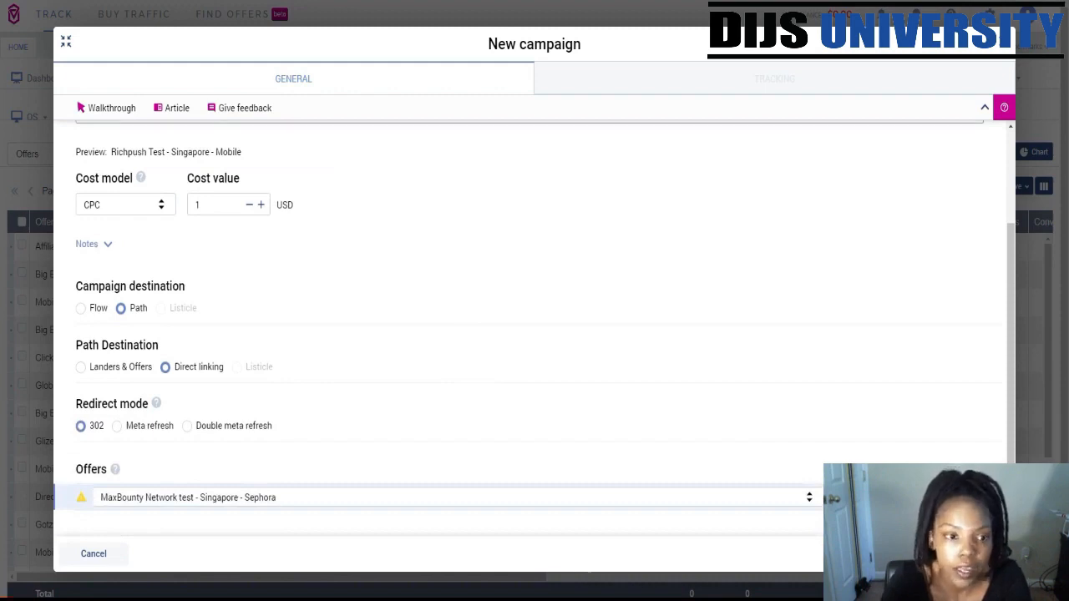
{"action": "left_click", "coordinate": [975, 553]}
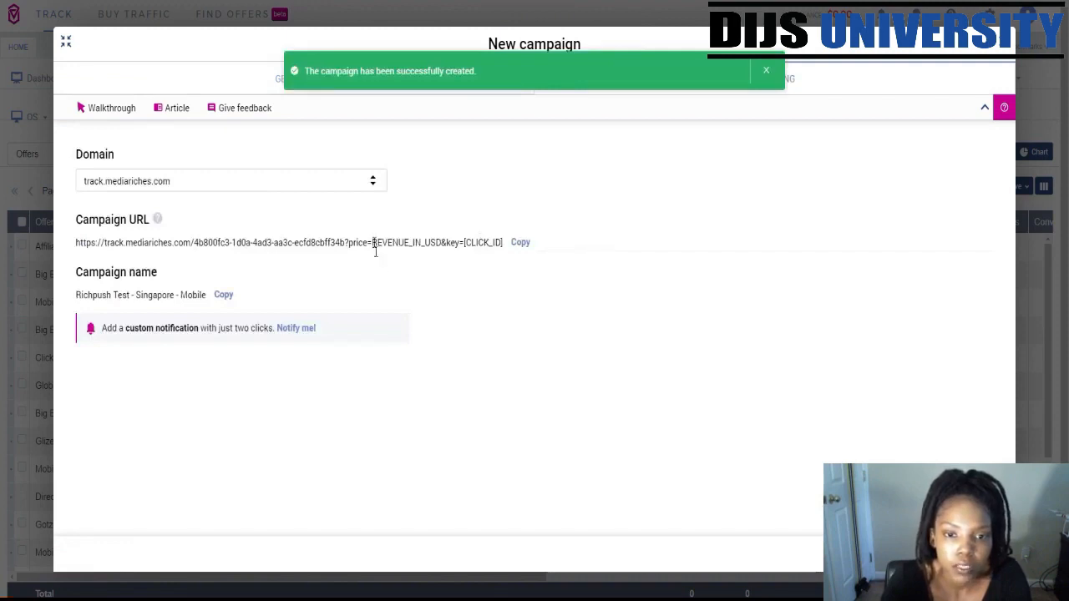
Step: Copy the saved campaign's tracking URL and paste it as the destination URL of the new RichPush campaign
{"action": "left_click", "coordinate": [517, 247]}
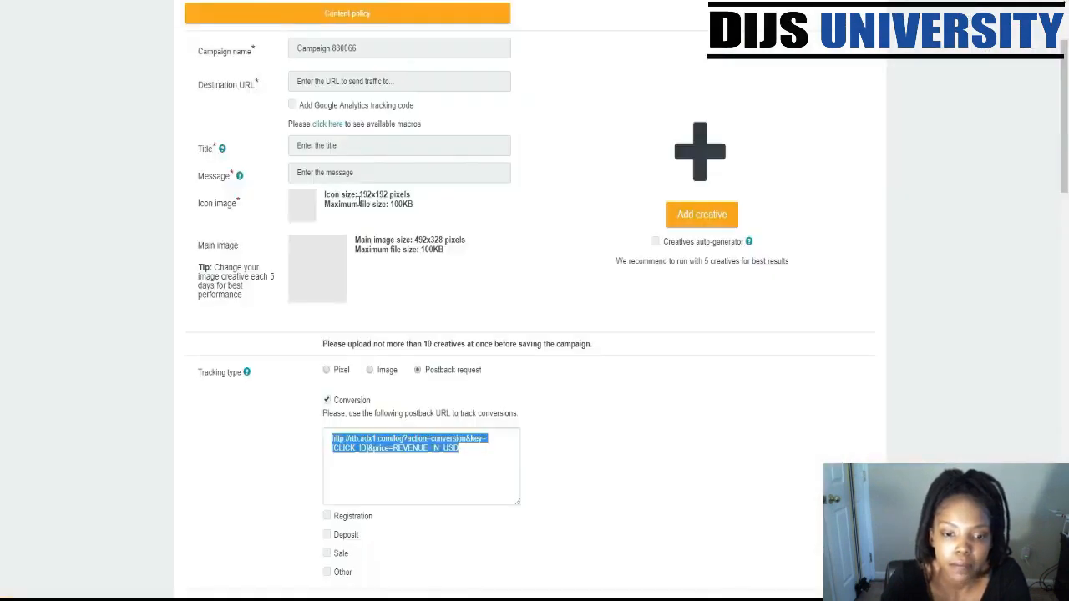
{"action": "scroll", "coordinate": [491, 501], "scroll_direction": "down", "scroll_amount": 4}
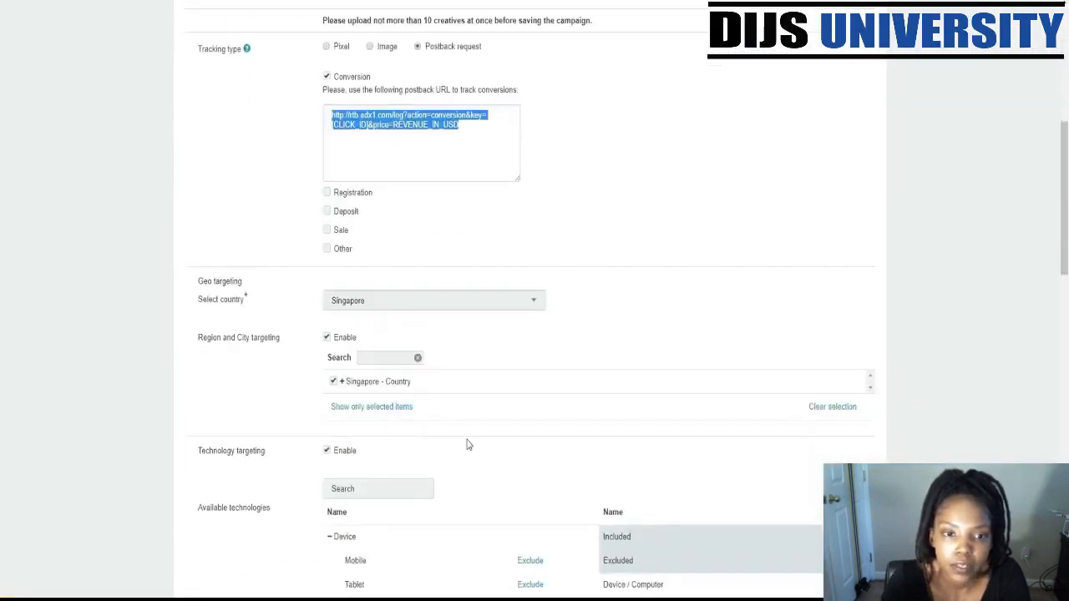
{"action": "scroll", "coordinate": [429, 389], "scroll_direction": "up", "scroll_amount": 7}
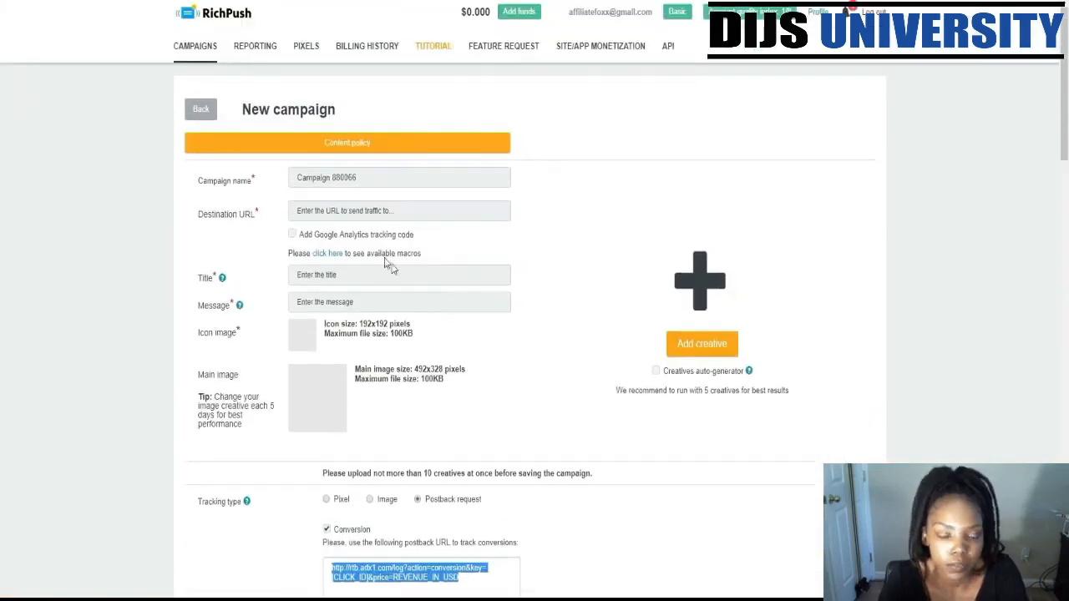
{"action": "left_click", "coordinate": [358, 214]}
{"action": "key", "text": "ctrl+v"}
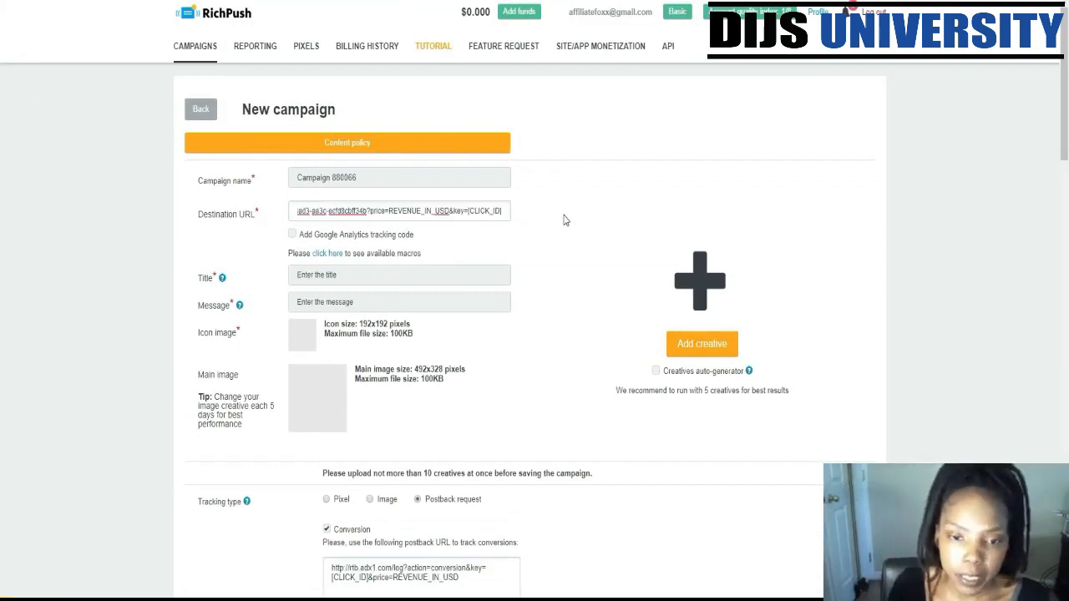
Step: Examine the key parameter and the REVENUE_IN_USD and [CLICK_ID] placeholders in the destination URL
{"action": "double_click", "coordinate": [457, 212]}
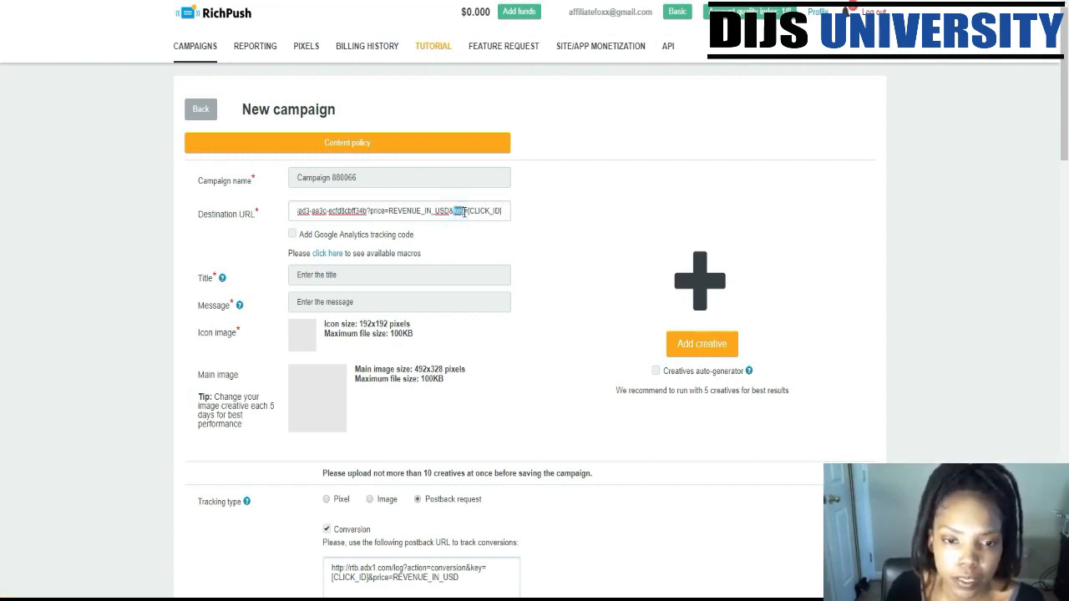
{"action": "left_click", "coordinate": [405, 213]}
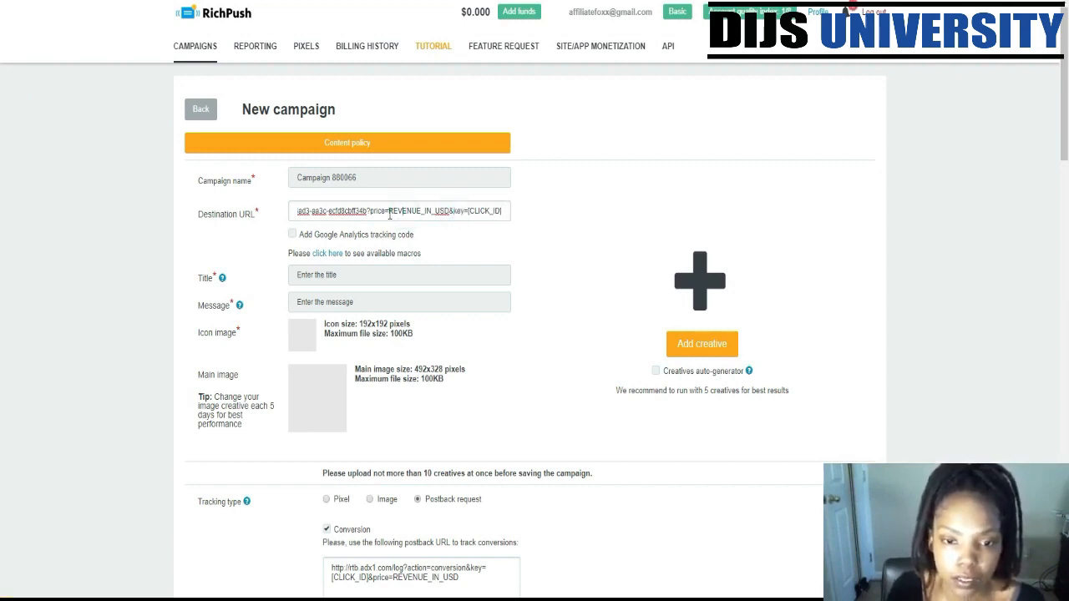
{"action": "left_click_drag", "start_coordinate": [388, 211], "coordinate": [450, 212]}
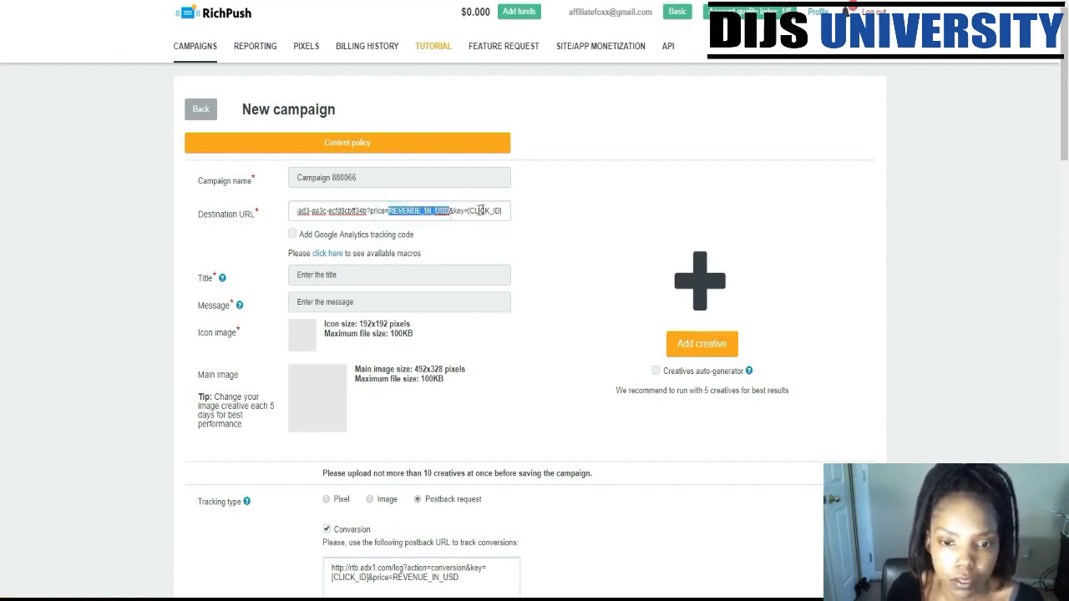
{"action": "left_click_drag", "start_coordinate": [468, 211], "coordinate": [504, 209]}
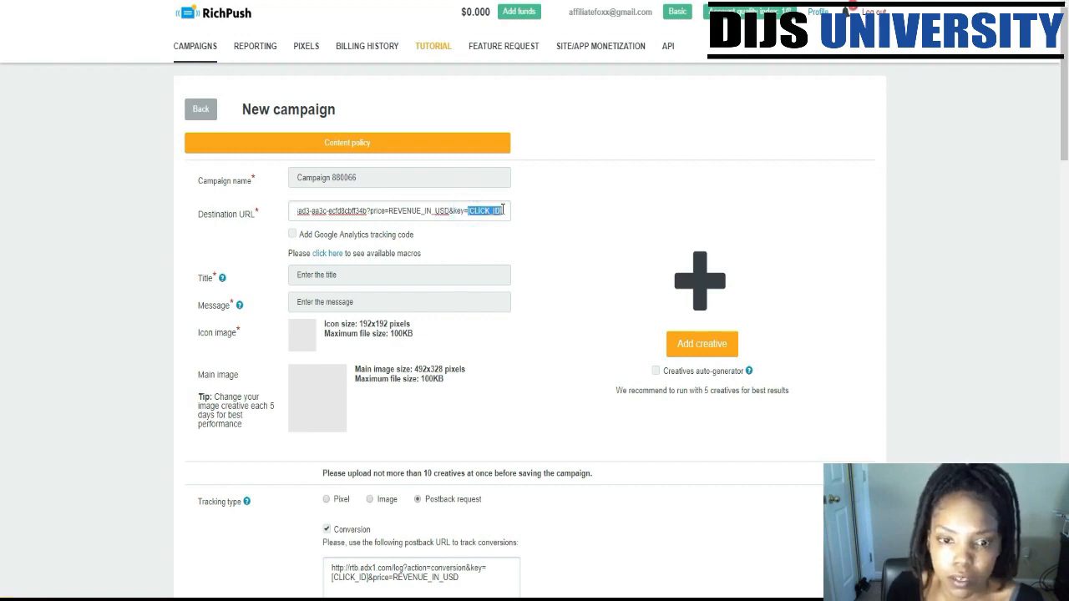
Step: Switch back to Voluum and close the finished campaign's tracking details
{"action": "key", "text": "ctrl+Tab"}
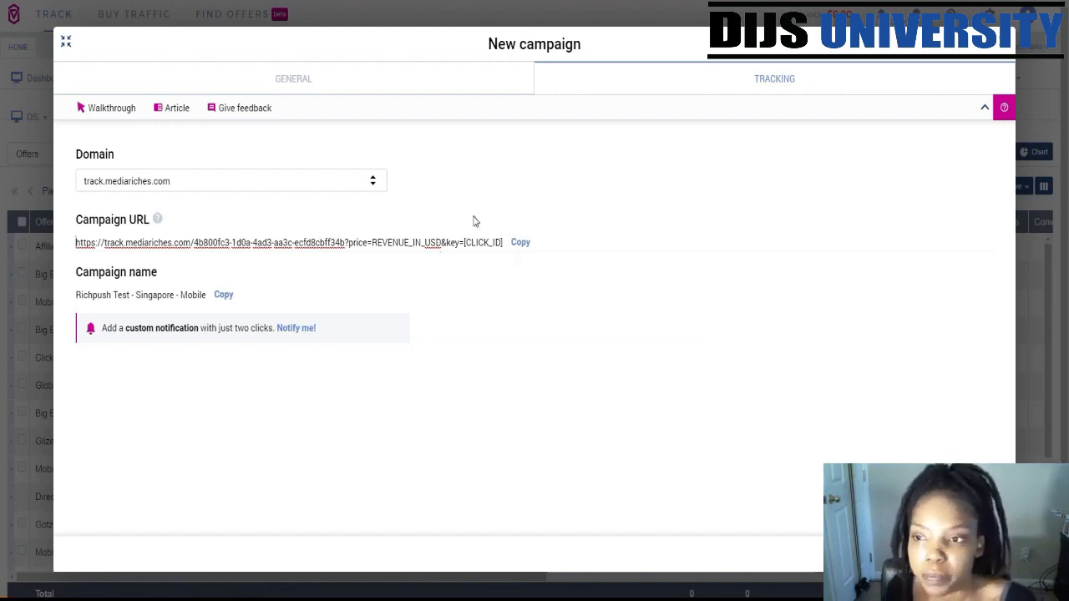
{"action": "left_click", "coordinate": [1002, 50]}
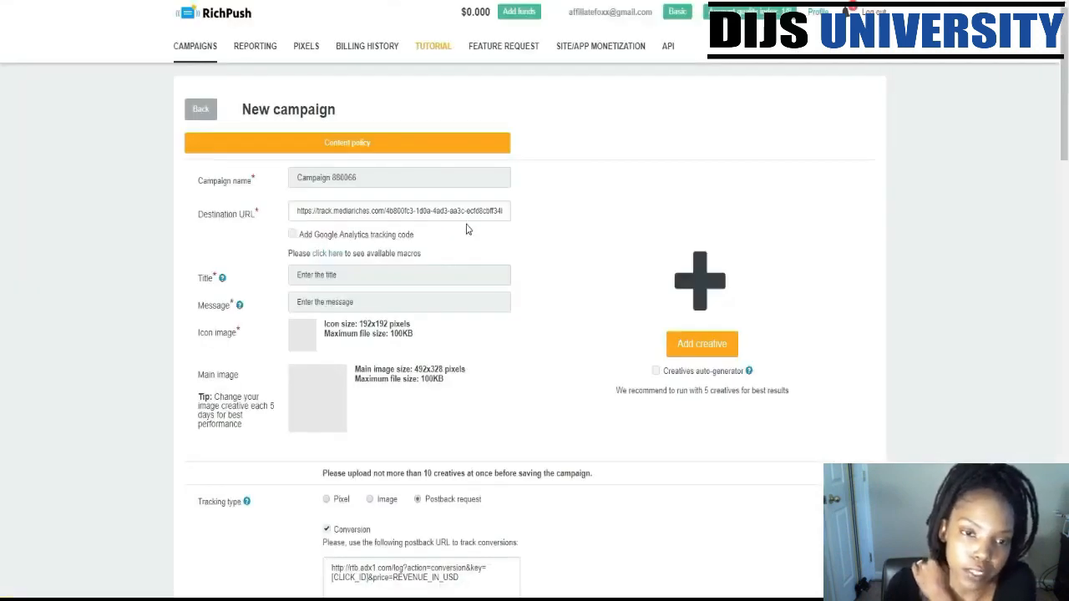
Step: Review the RichPush campaign's title, message and image requirements, together with its tracking type and geo targeting settings
{"action": "scroll", "coordinate": [468, 229], "scroll_direction": "down", "scroll_amount": 1}
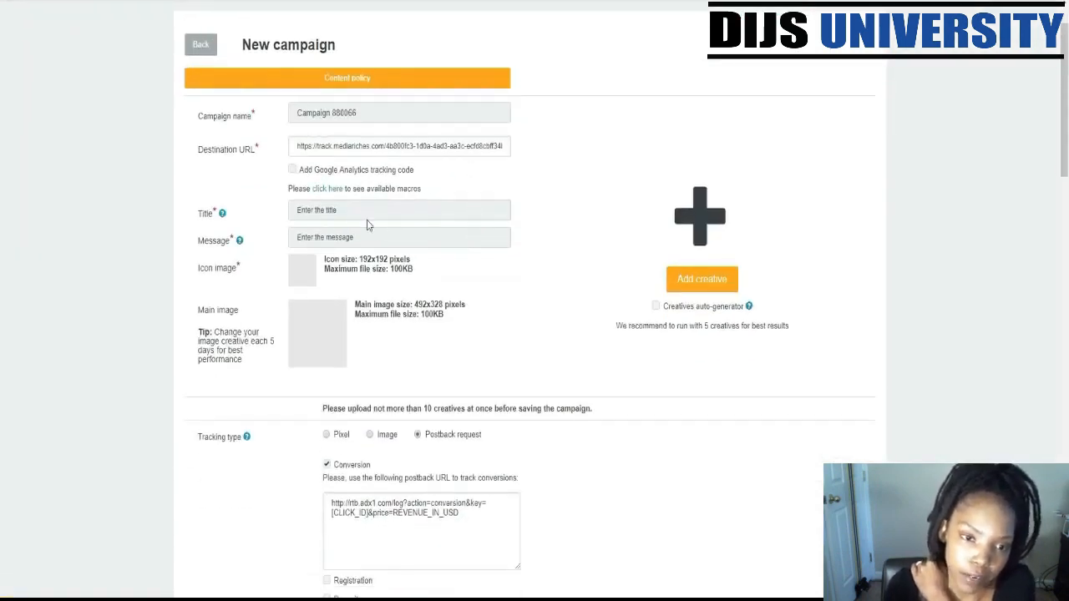
{"action": "left_click", "coordinate": [354, 213]}
{"action": "left_click", "coordinate": [429, 272]}
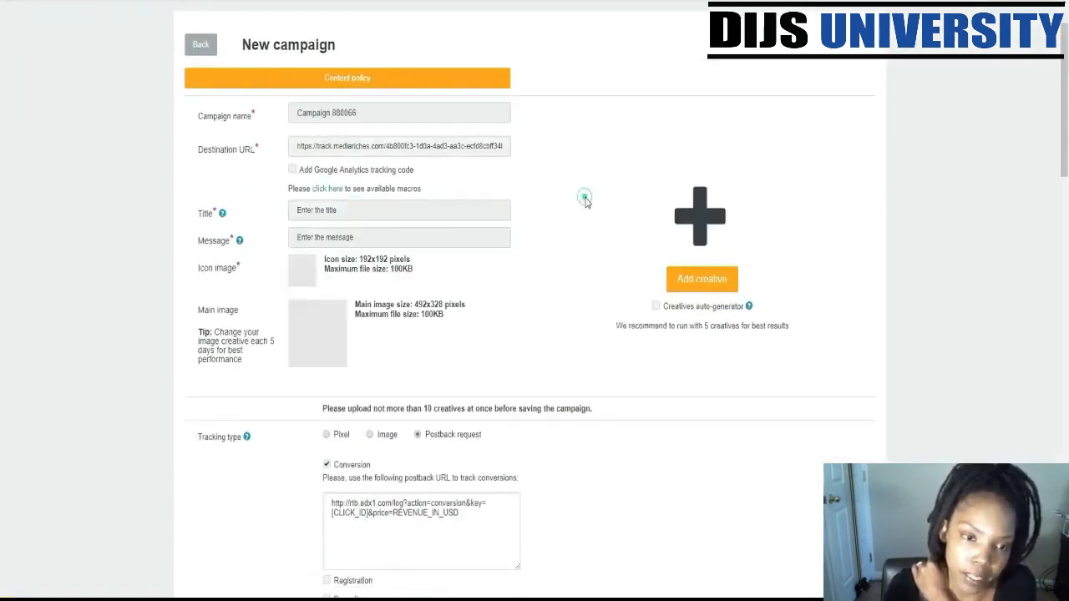
{"action": "mouse_move", "coordinate": [240, 244]}
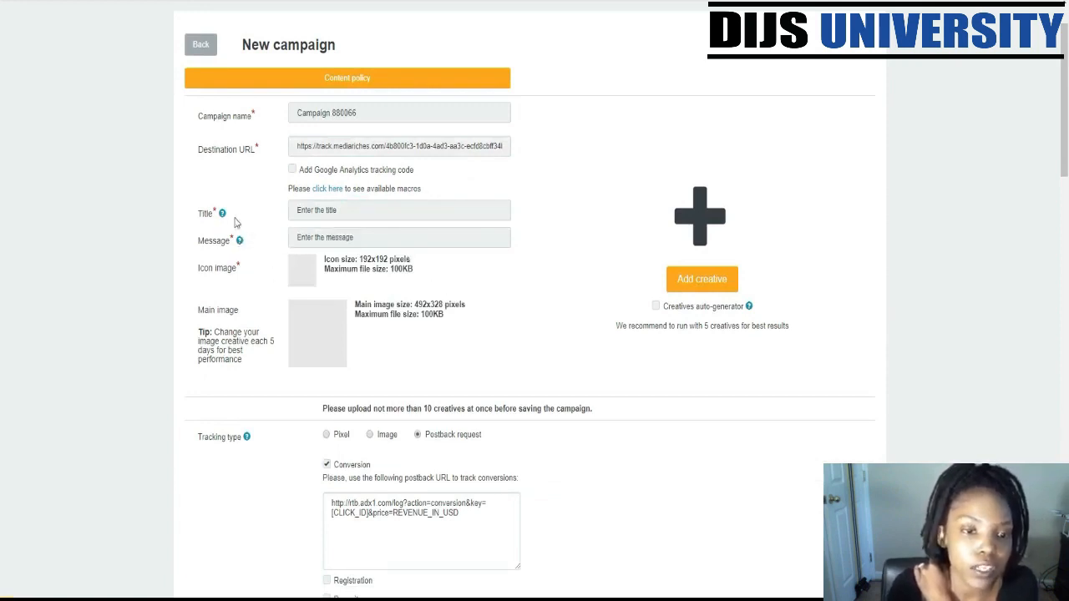
{"action": "mouse_move", "coordinate": [221, 217]}
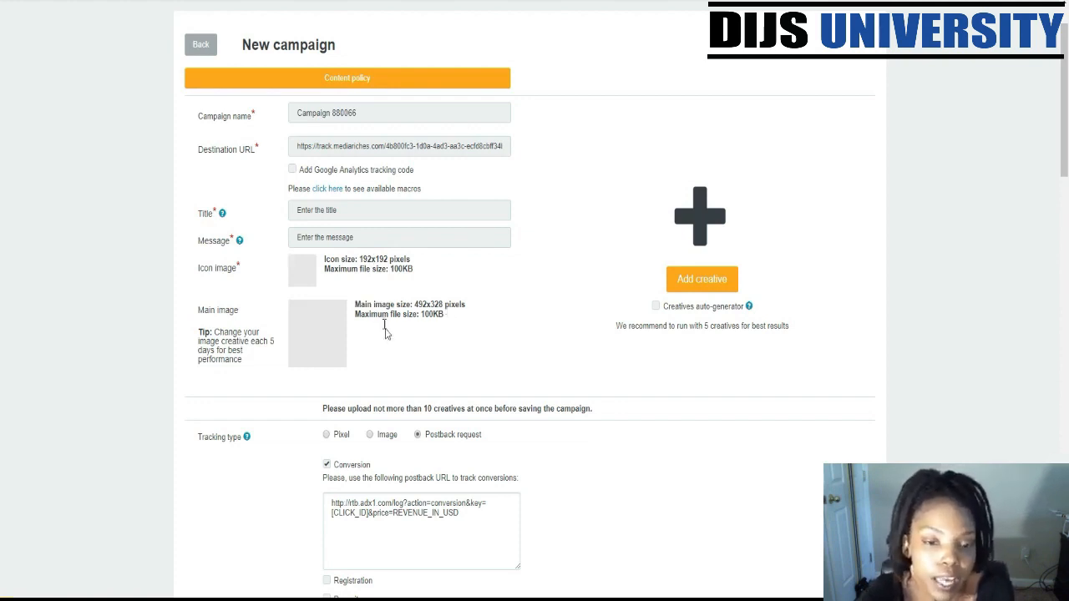
{"action": "scroll", "coordinate": [391, 332], "scroll_direction": "down", "scroll_amount": 3}
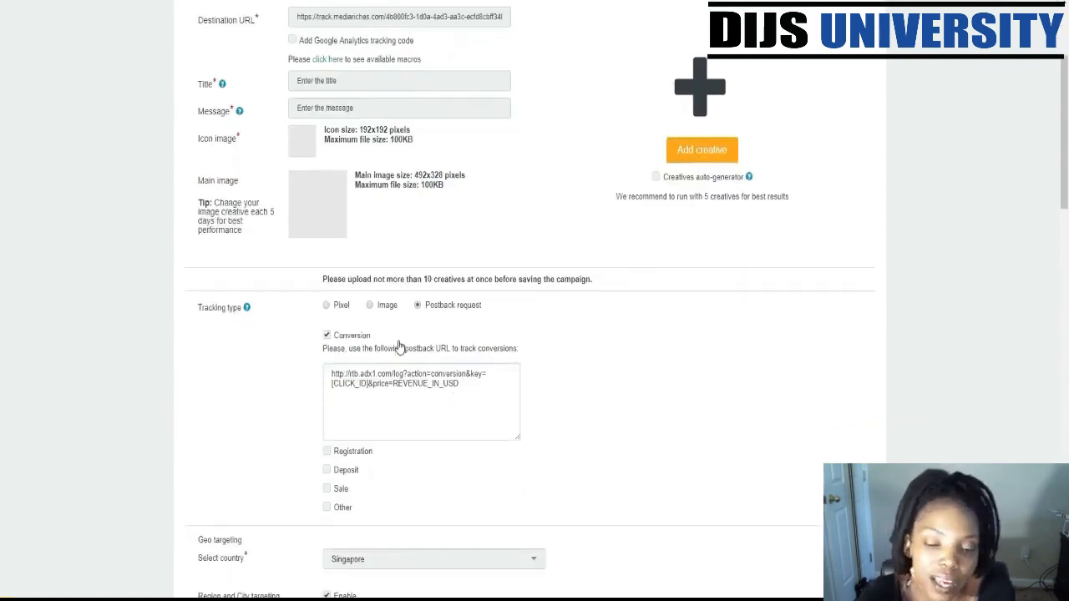
{"action": "scroll", "coordinate": [411, 196], "scroll_direction": "down", "scroll_amount": 6}
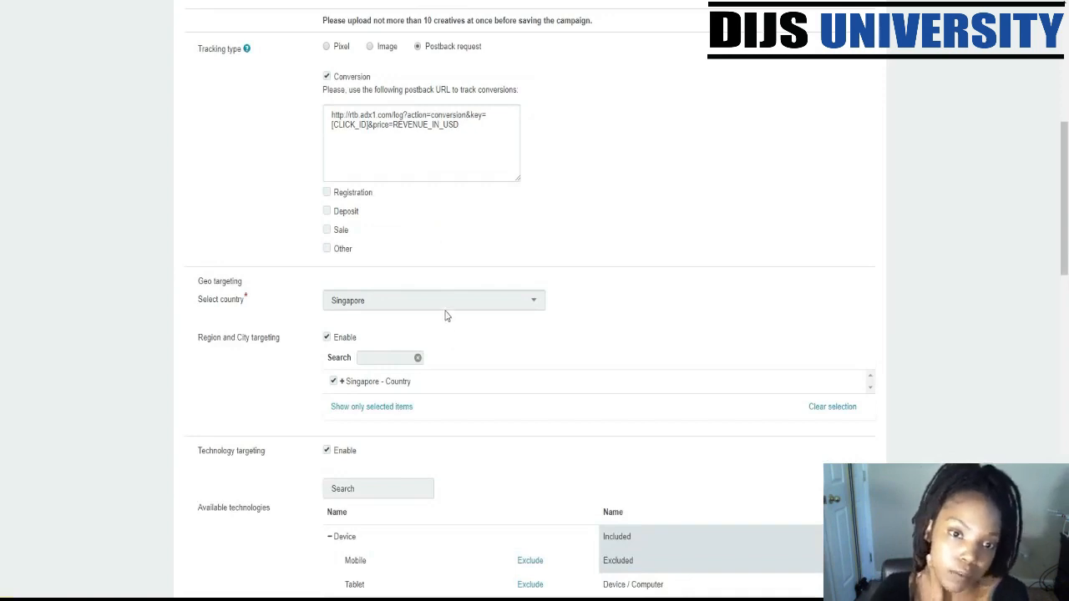
{"action": "scroll", "coordinate": [485, 303], "scroll_direction": "up", "scroll_amount": 9}
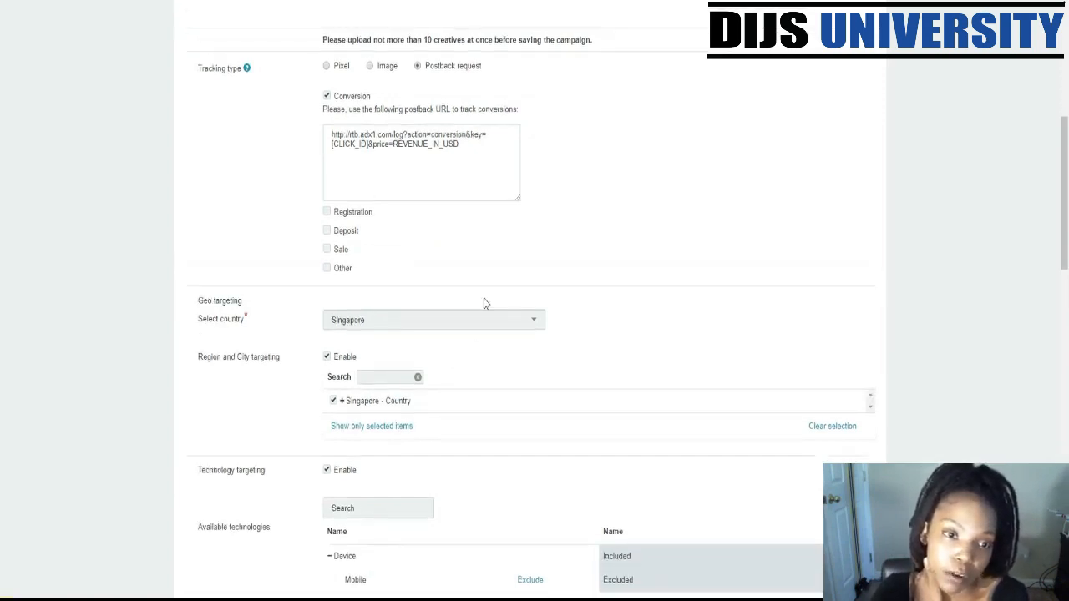
{"action": "scroll", "coordinate": [814, 484], "scroll_direction": "down", "scroll_amount": 7}
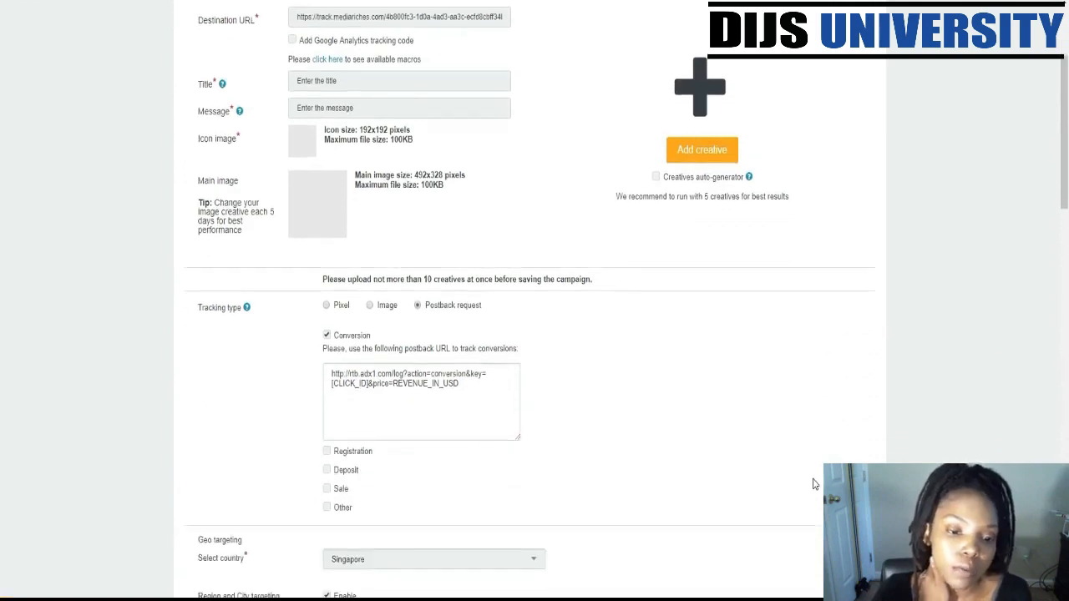
{"action": "scroll", "coordinate": [490, 469], "scroll_direction": "down", "scroll_amount": 1}
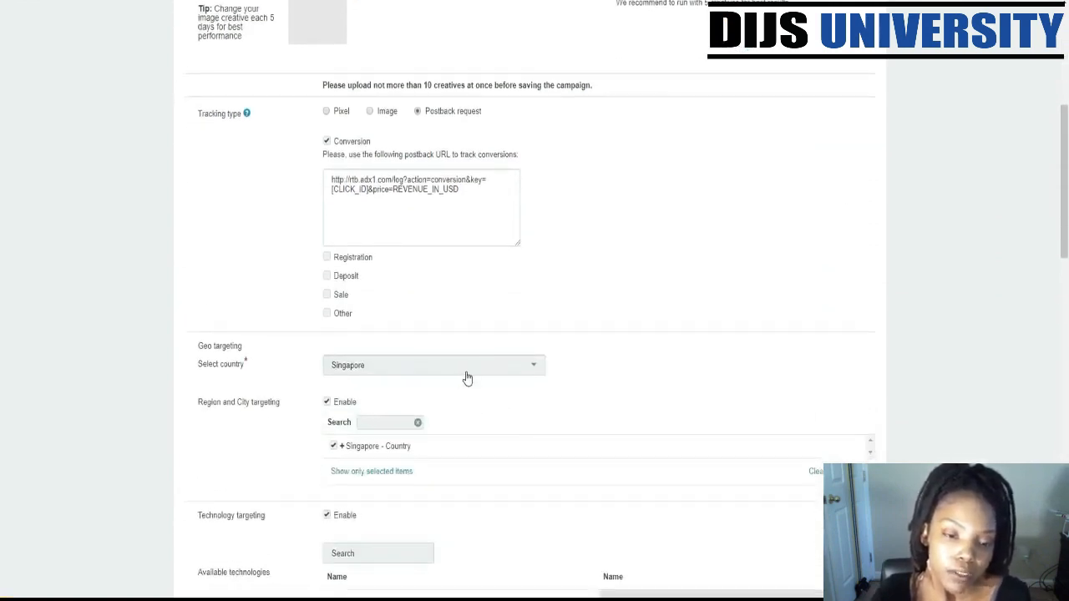
Step: Look through the country choices and the Singapore region entry in the geo targeting settings without changing them
{"action": "left_click", "coordinate": [468, 376]}
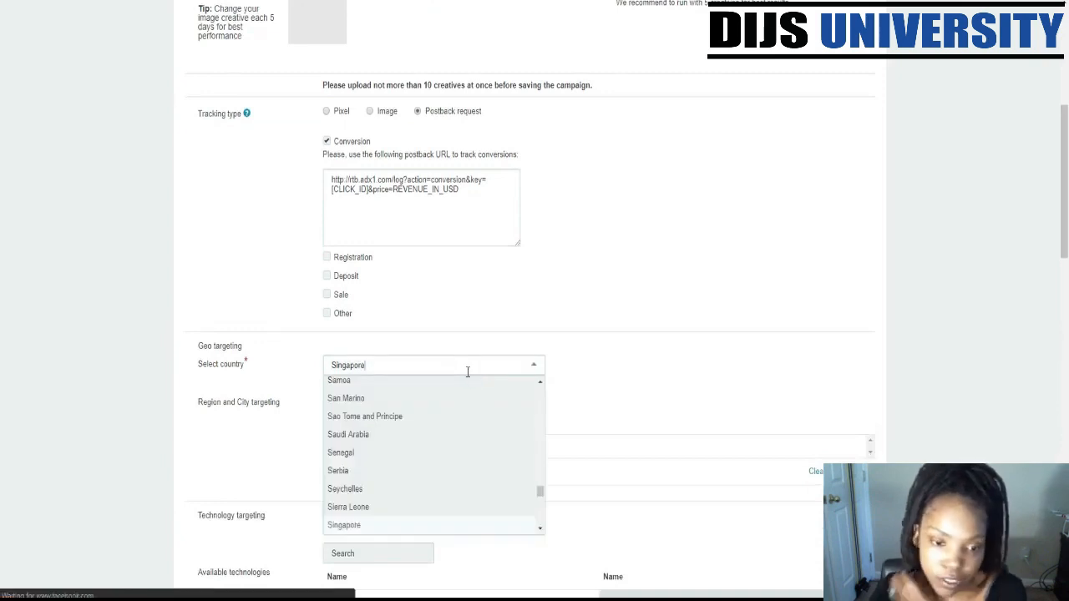
{"action": "left_click", "coordinate": [482, 332]}
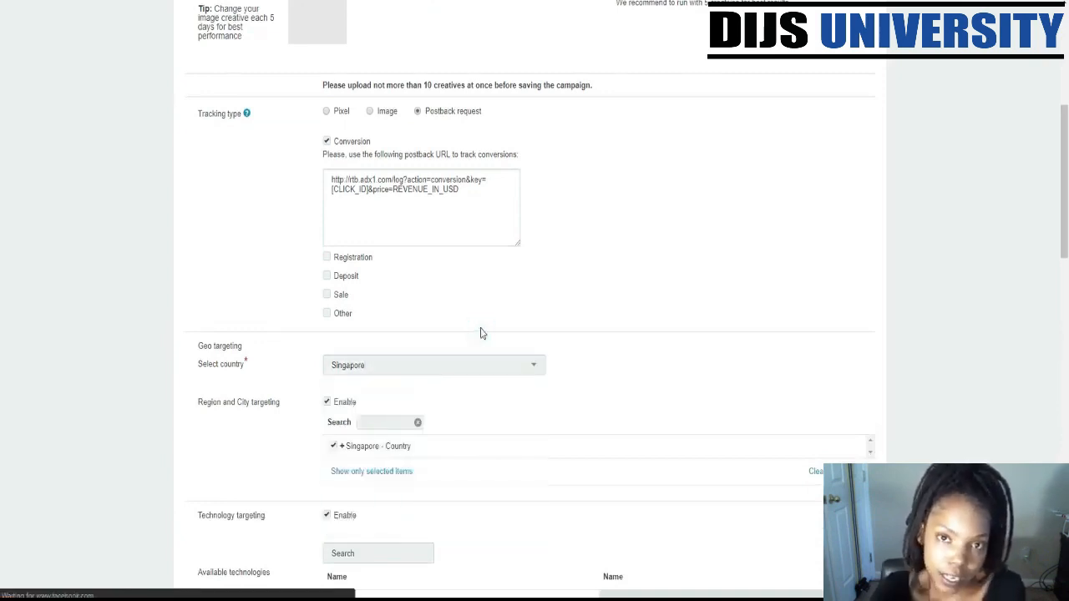
{"action": "scroll", "coordinate": [480, 333], "scroll_direction": "down", "scroll_amount": 2}
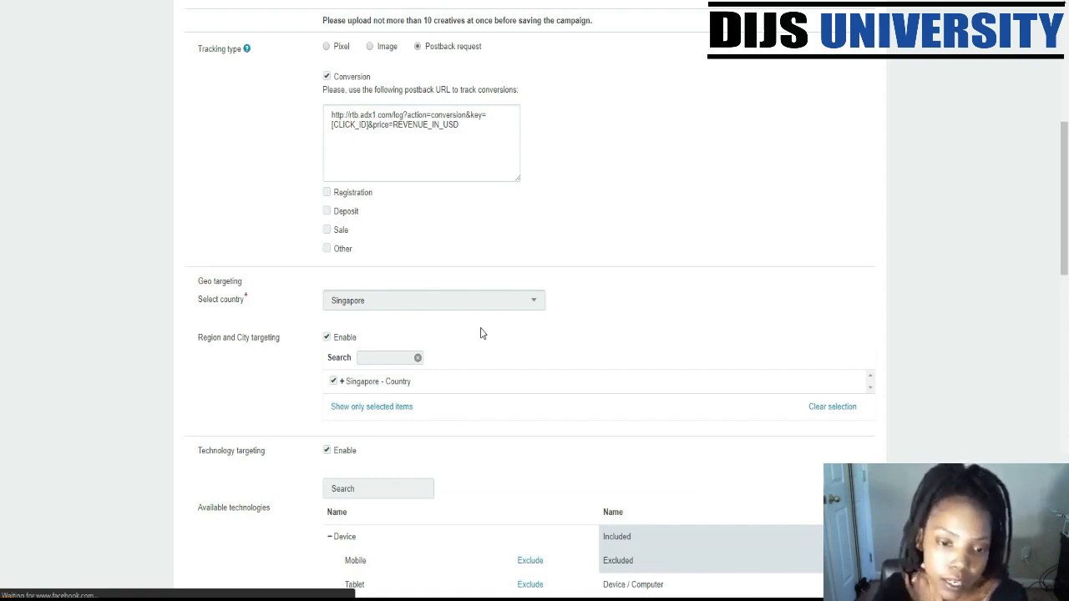
{"action": "left_click", "coordinate": [342, 382]}
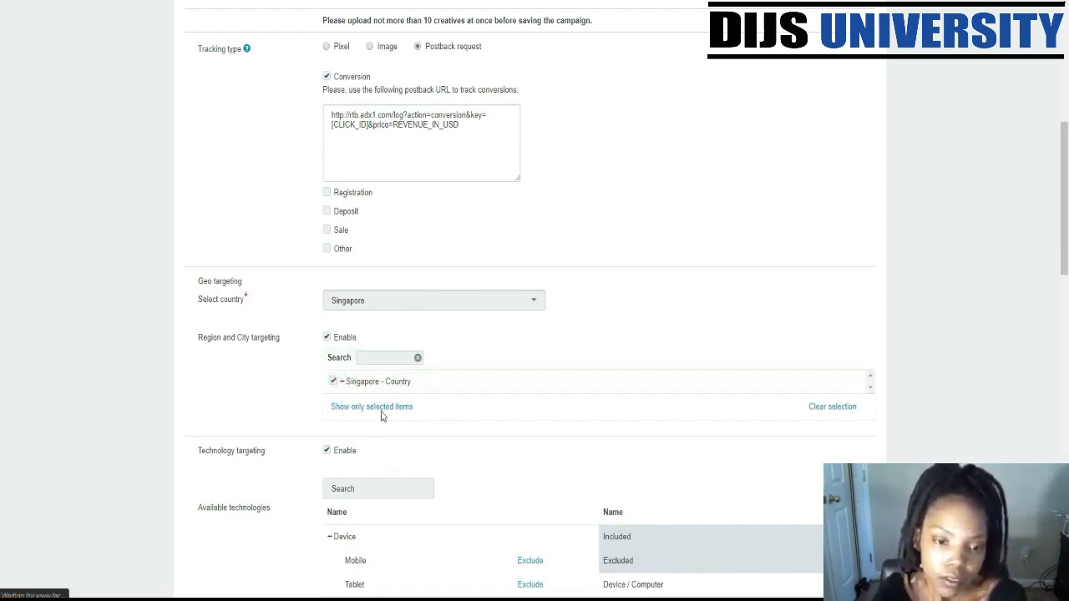
{"action": "left_click", "coordinate": [342, 382]}
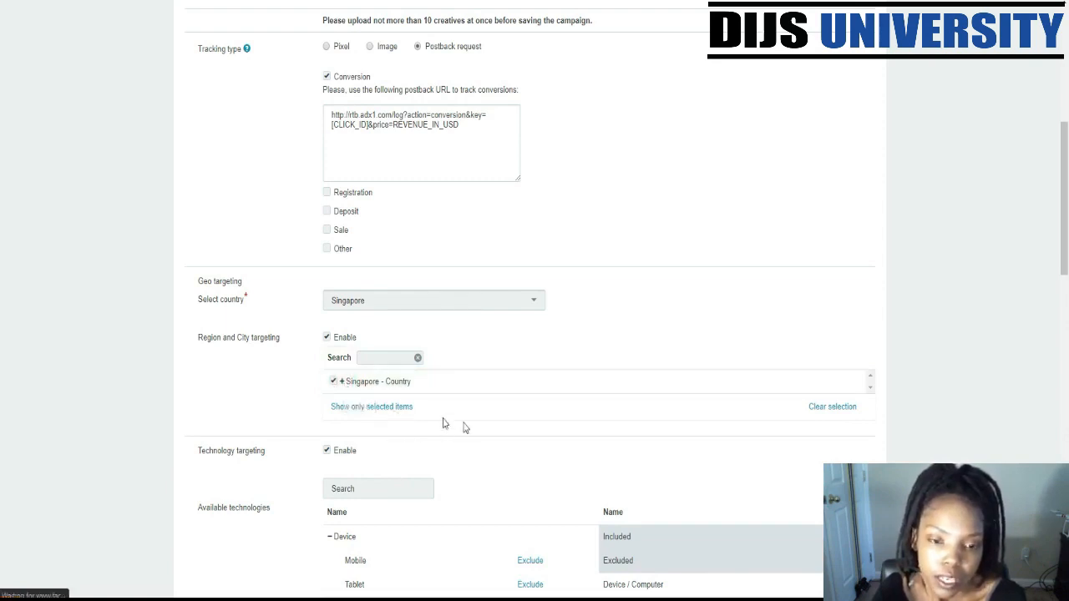
Step: Remove the Computer device from the exclusions in the technology targeting settings, keeping technology targeting enabled
{"action": "scroll", "coordinate": [599, 396], "scroll_direction": "down", "scroll_amount": 2}
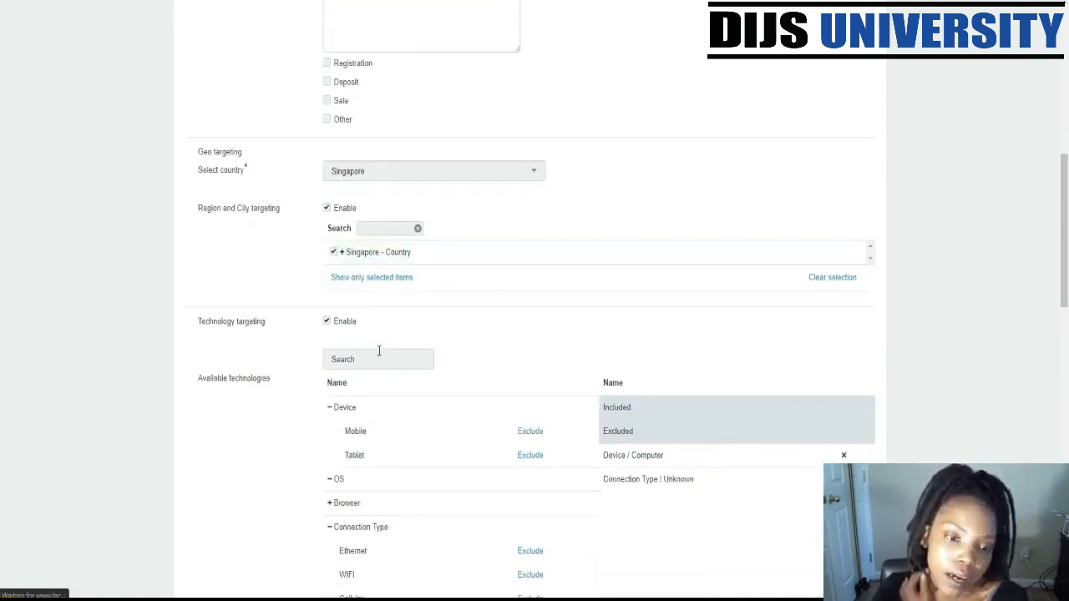
{"action": "left_click", "coordinate": [328, 323]}
{"action": "left_click", "coordinate": [328, 323]}
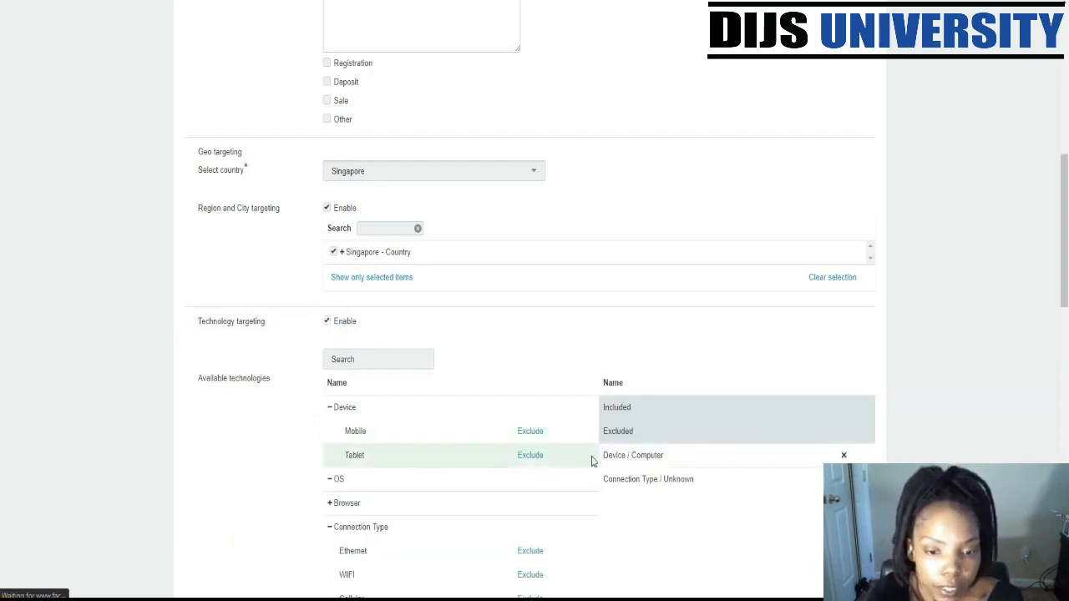
{"action": "scroll", "coordinate": [398, 448], "scroll_direction": "down", "scroll_amount": 1}
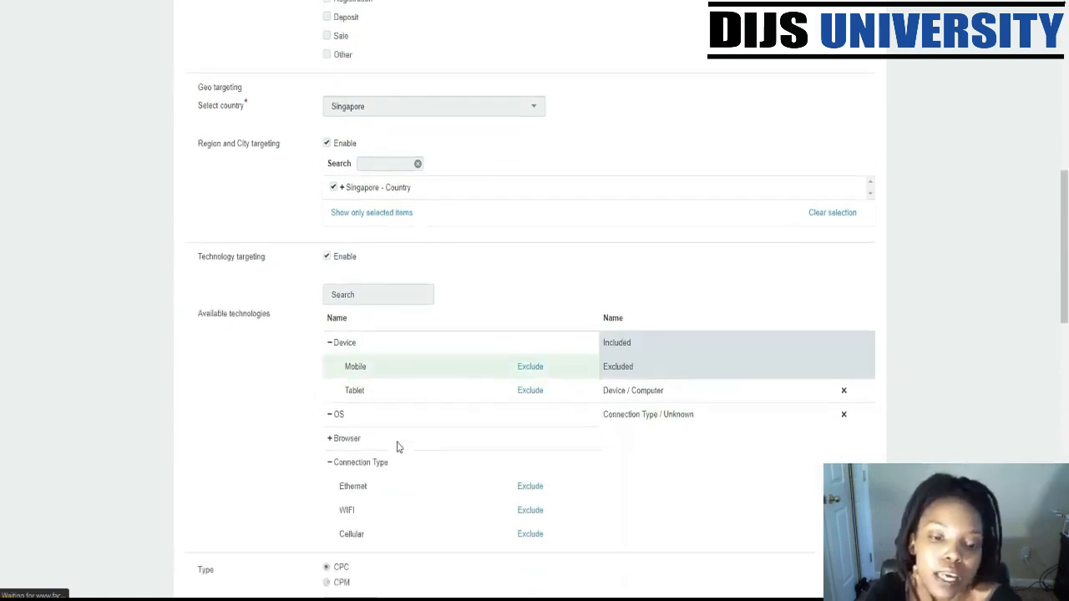
{"action": "left_click", "coordinate": [328, 343]}
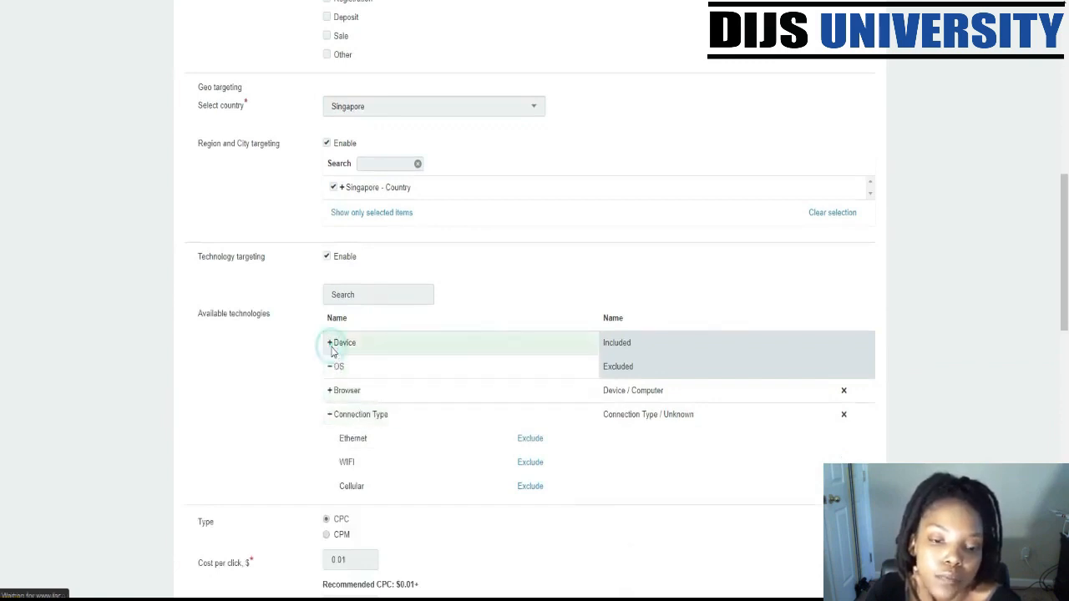
{"action": "left_click", "coordinate": [331, 345]}
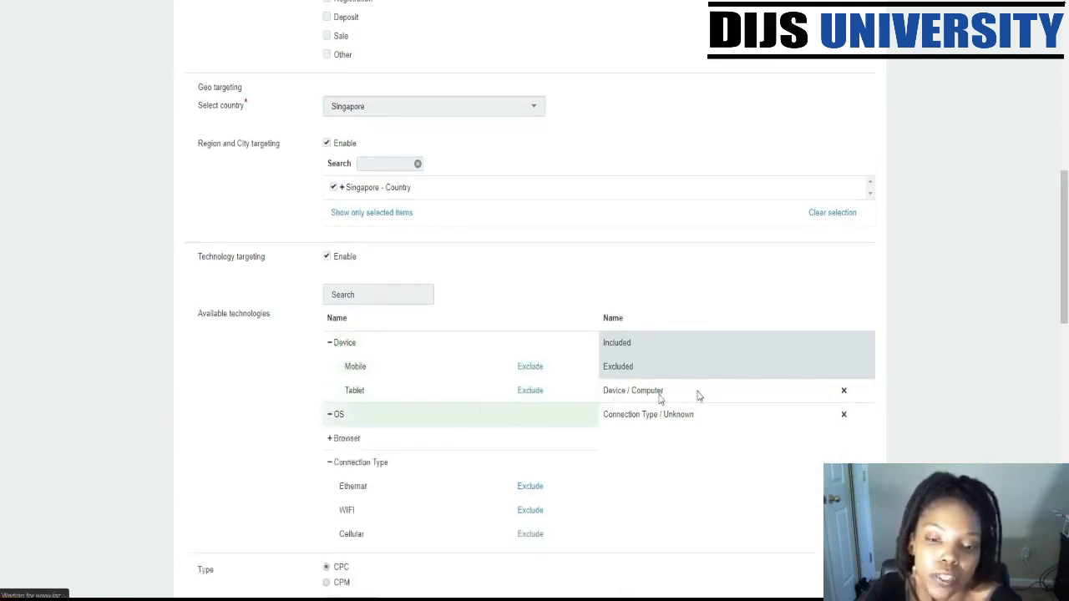
{"action": "left_click", "coordinate": [843, 392]}
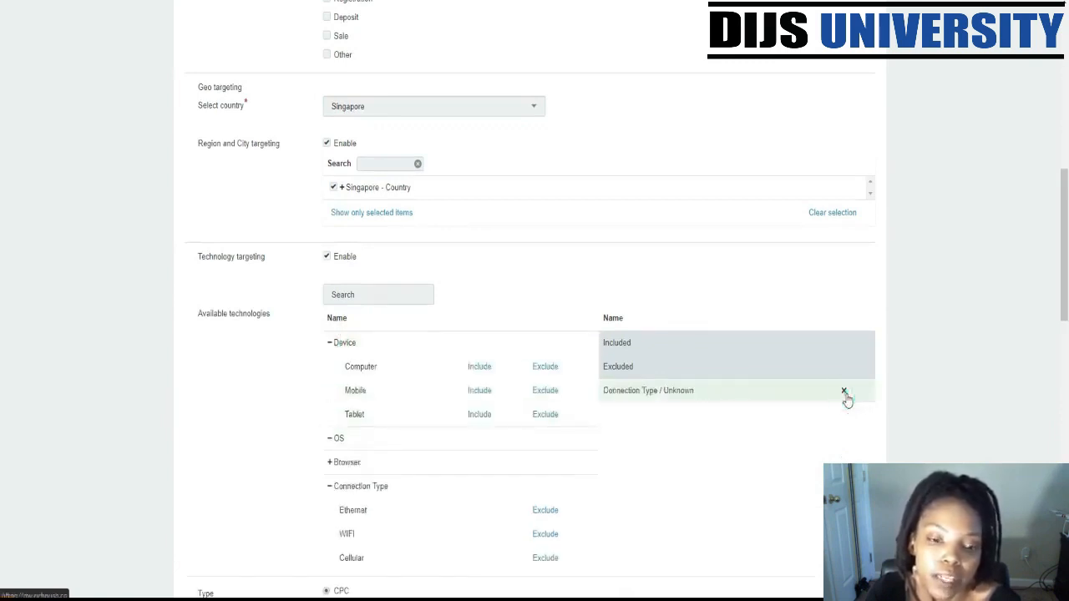
Step: Try excluding the Computer and Tablet devices instead of the Unknown connection type, and clear those exclusions again
{"action": "left_click", "coordinate": [844, 393]}
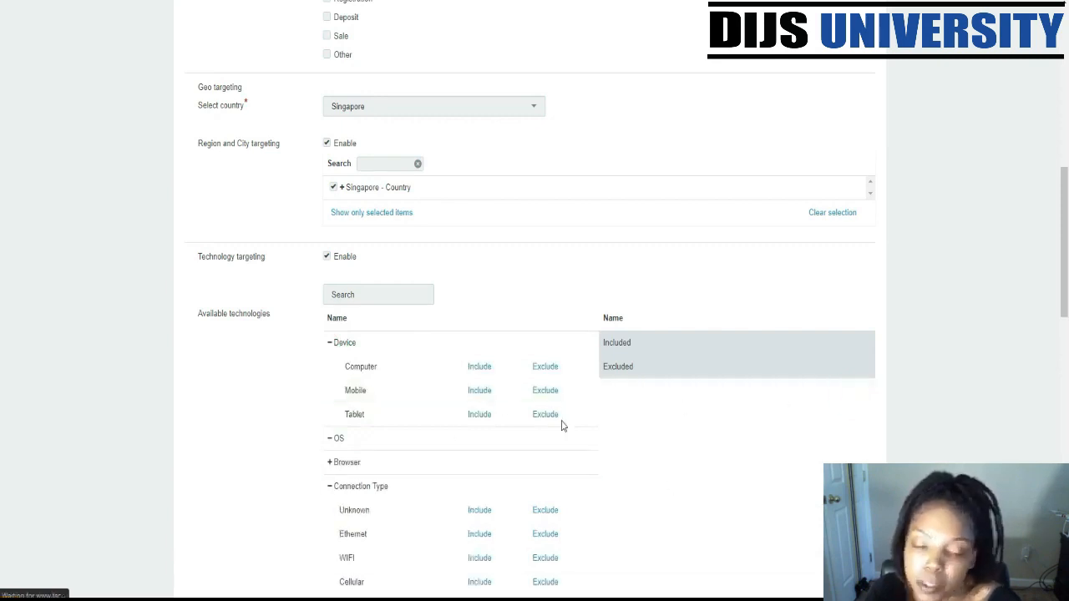
{"action": "left_click", "coordinate": [544, 368]}
{"action": "left_click", "coordinate": [545, 389]}
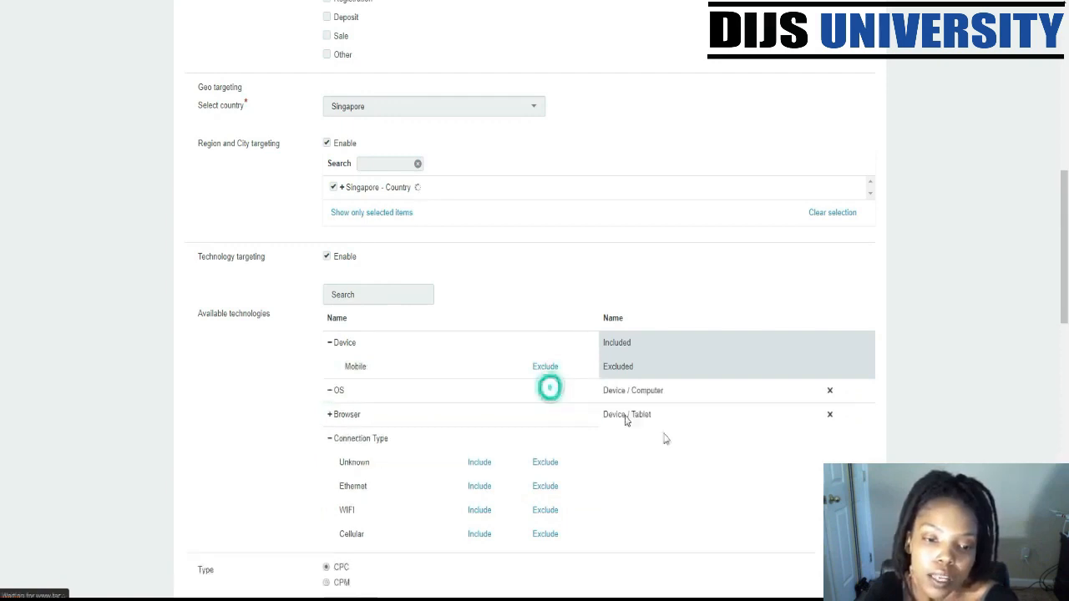
{"action": "left_click", "coordinate": [331, 395]}
{"action": "left_click", "coordinate": [331, 395]}
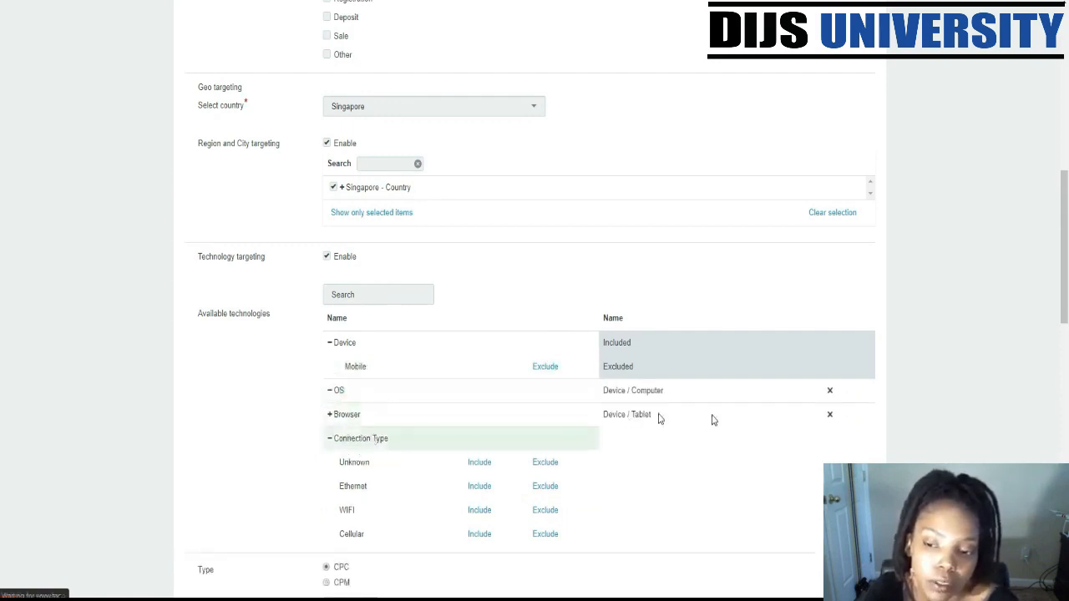
{"action": "left_click", "coordinate": [830, 415]}
{"action": "left_click", "coordinate": [828, 390]}
Step: Expand and collapse the OS and Browser groups in the available technologies to check for selectable entries
{"action": "left_click", "coordinate": [328, 440]}
{"action": "left_click", "coordinate": [325, 430]}
{"action": "left_click", "coordinate": [326, 432]}
{"action": "left_click", "coordinate": [330, 435]}
{"action": "left_click", "coordinate": [331, 461]}
{"action": "left_click", "coordinate": [330, 463]}
{"action": "left_click", "coordinate": [331, 463]}
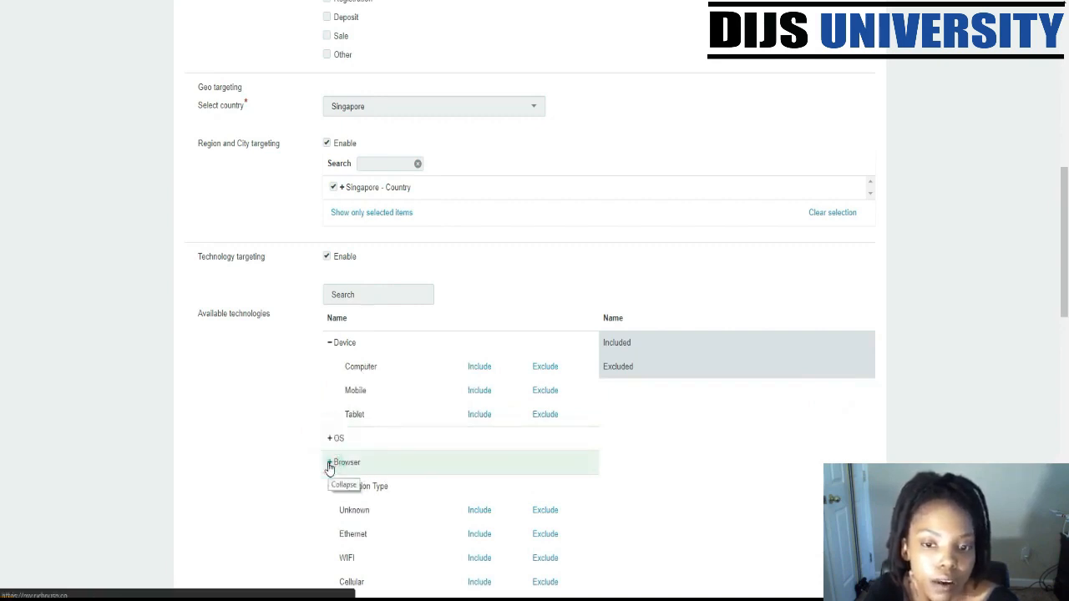
{"action": "scroll", "coordinate": [353, 480], "scroll_direction": "down", "scroll_amount": 3}
{"action": "left_click", "coordinate": [488, 244]}
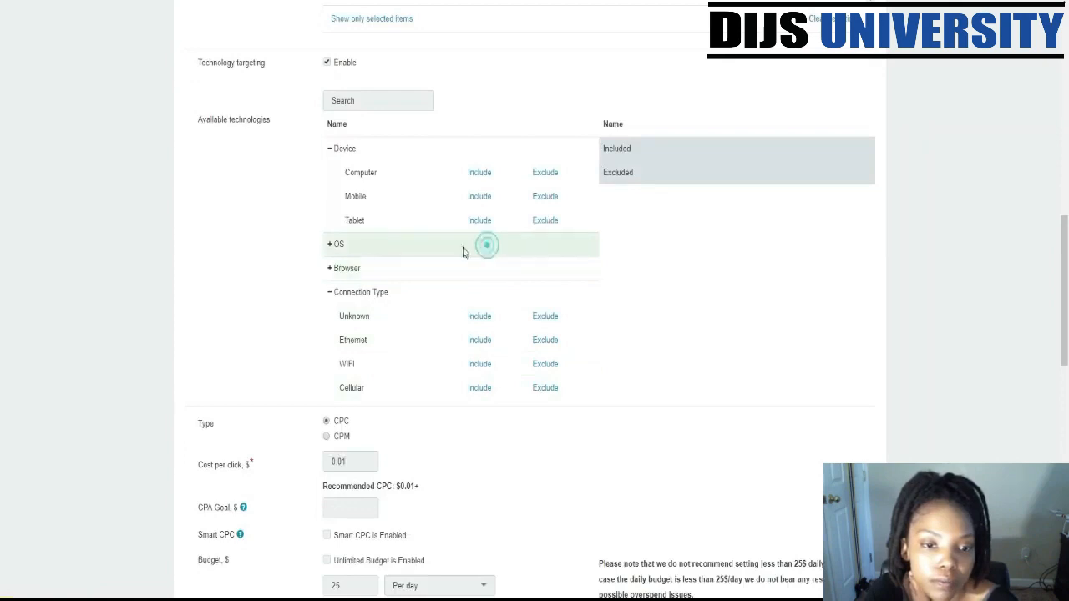
{"action": "left_click", "coordinate": [328, 245]}
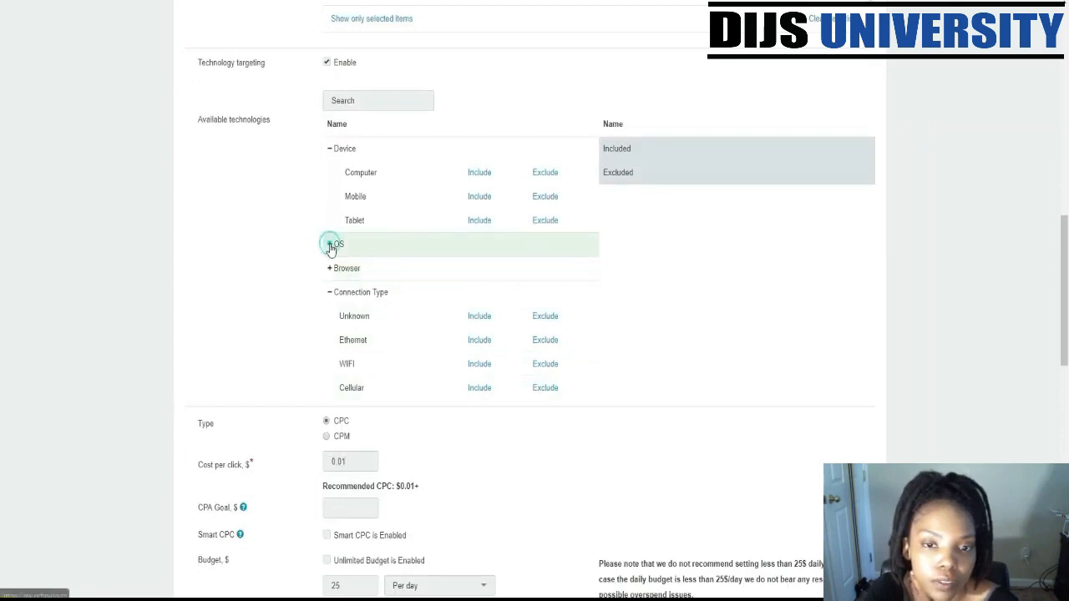
Step: Include the Computer, Mobile and Tablet devices in the technology targeting, checking the OS and Browser groups for entries
{"action": "left_click", "coordinate": [480, 174]}
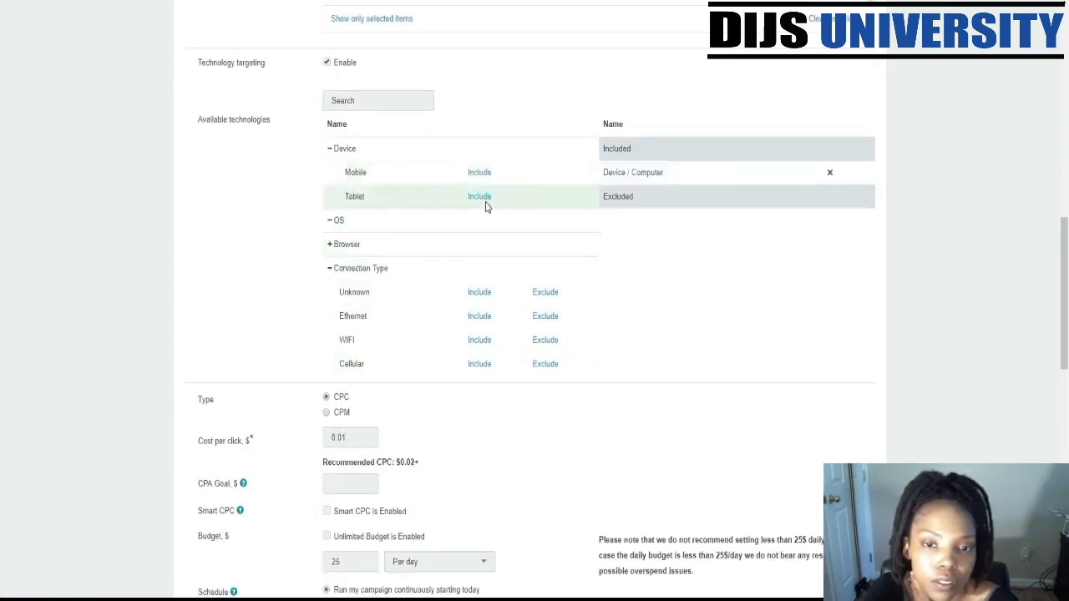
{"action": "left_click", "coordinate": [481, 174]}
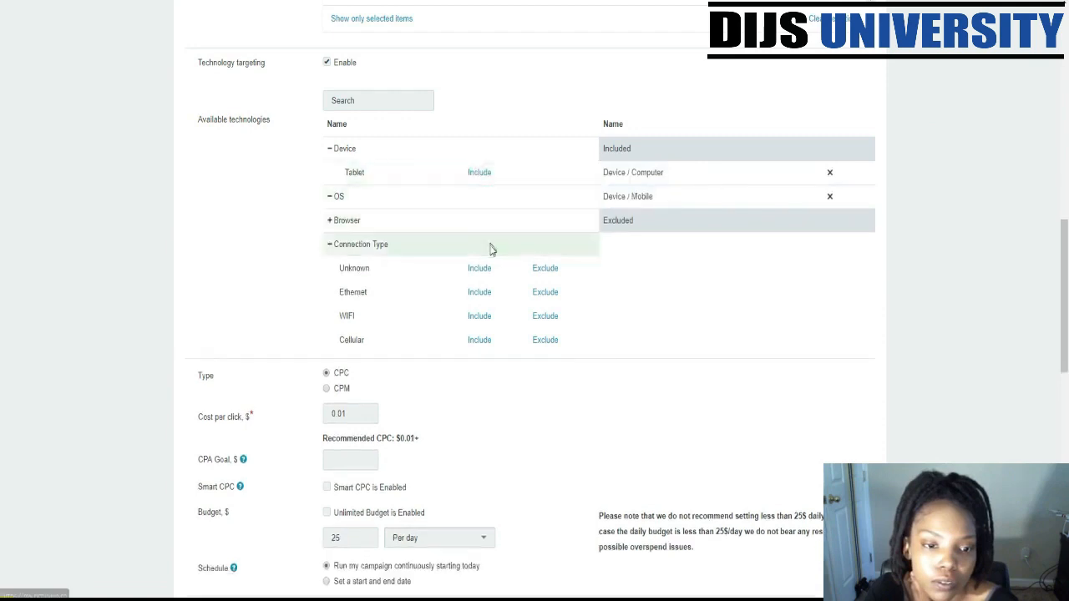
{"action": "left_click", "coordinate": [329, 222]}
{"action": "left_click", "coordinate": [329, 221]}
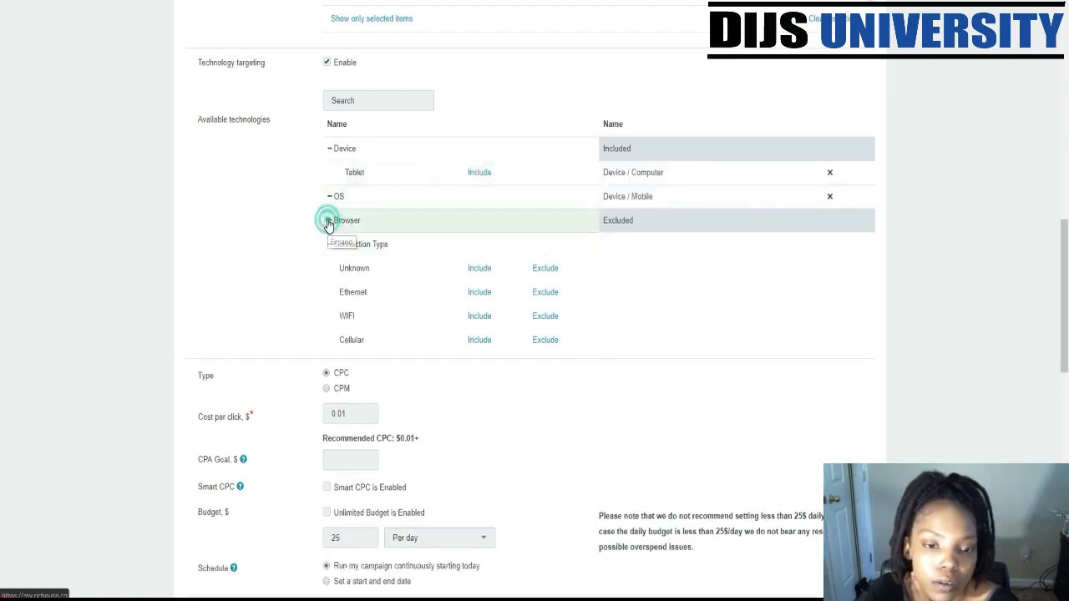
{"action": "left_click", "coordinate": [330, 198]}
{"action": "left_click", "coordinate": [330, 198]}
{"action": "left_click", "coordinate": [330, 198]}
{"action": "left_click", "coordinate": [329, 198]}
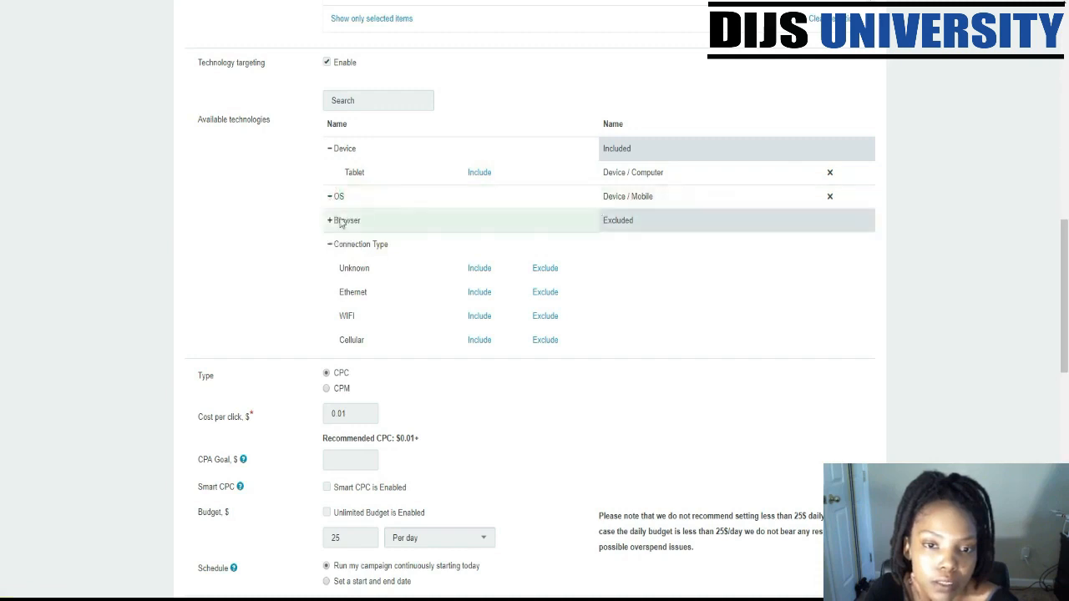
{"action": "left_click", "coordinate": [478, 173]}
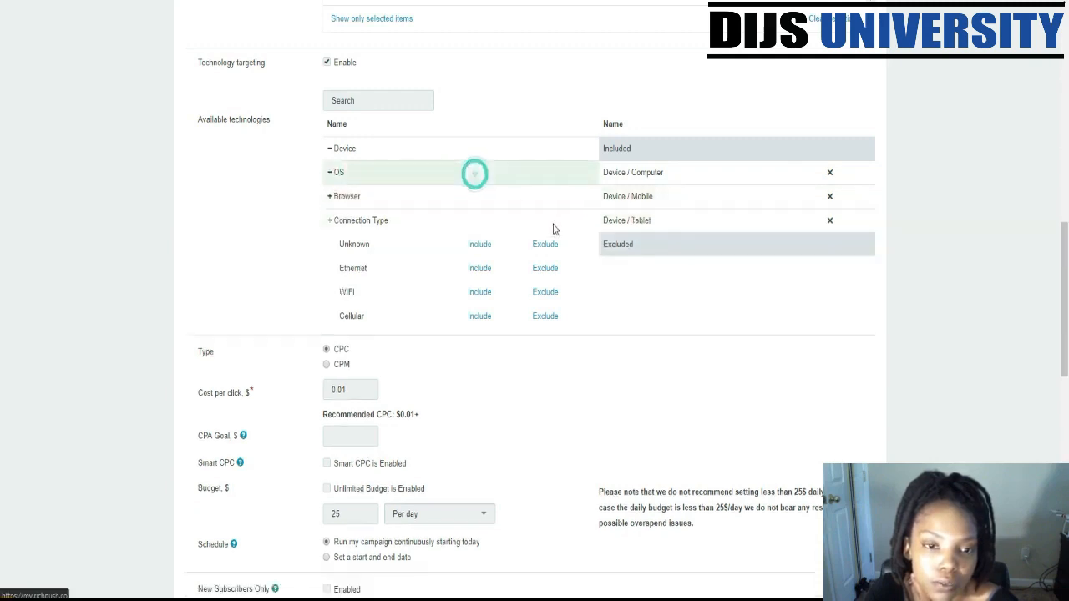
Step: Include the Unknown, Ethernet, Cellular and WIFI connection types in the technology targeting
{"action": "left_click", "coordinate": [329, 197]}
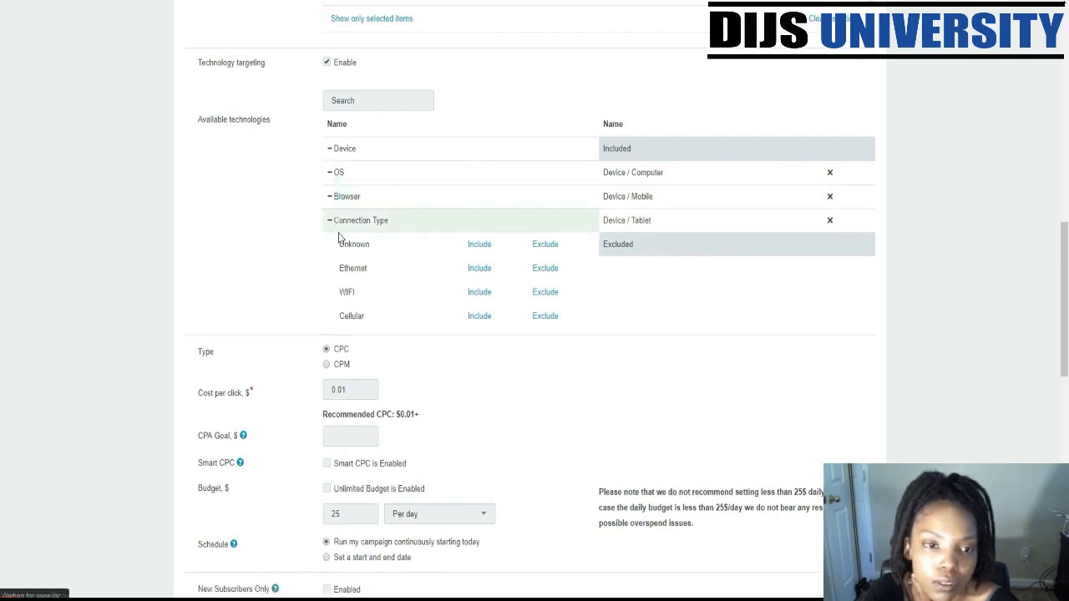
{"action": "left_click", "coordinate": [480, 244]}
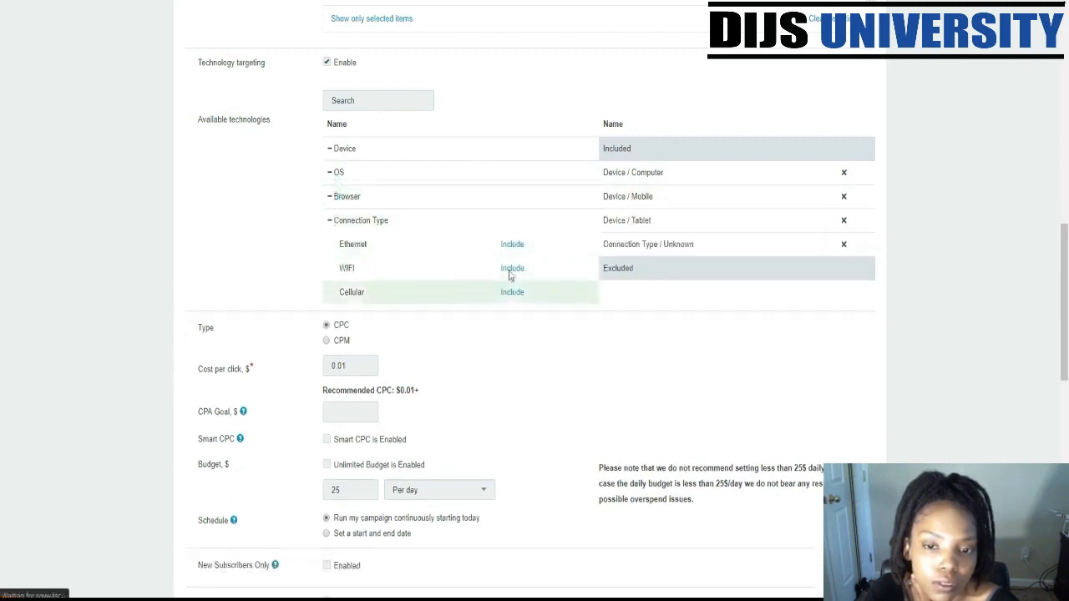
{"action": "left_click", "coordinate": [514, 244]}
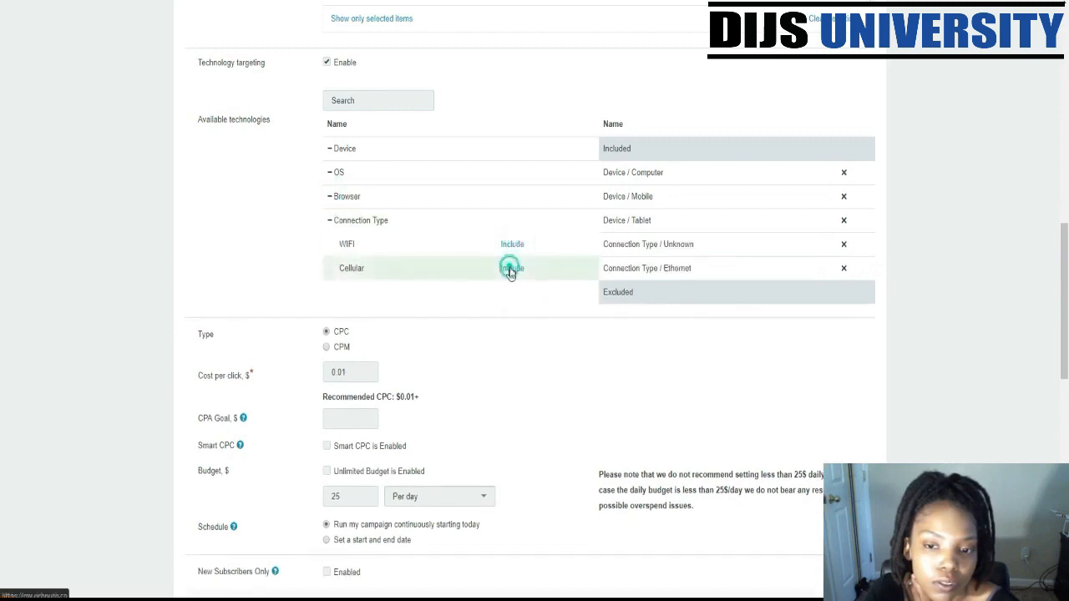
{"action": "left_click", "coordinate": [511, 268]}
{"action": "left_click", "coordinate": [512, 245]}
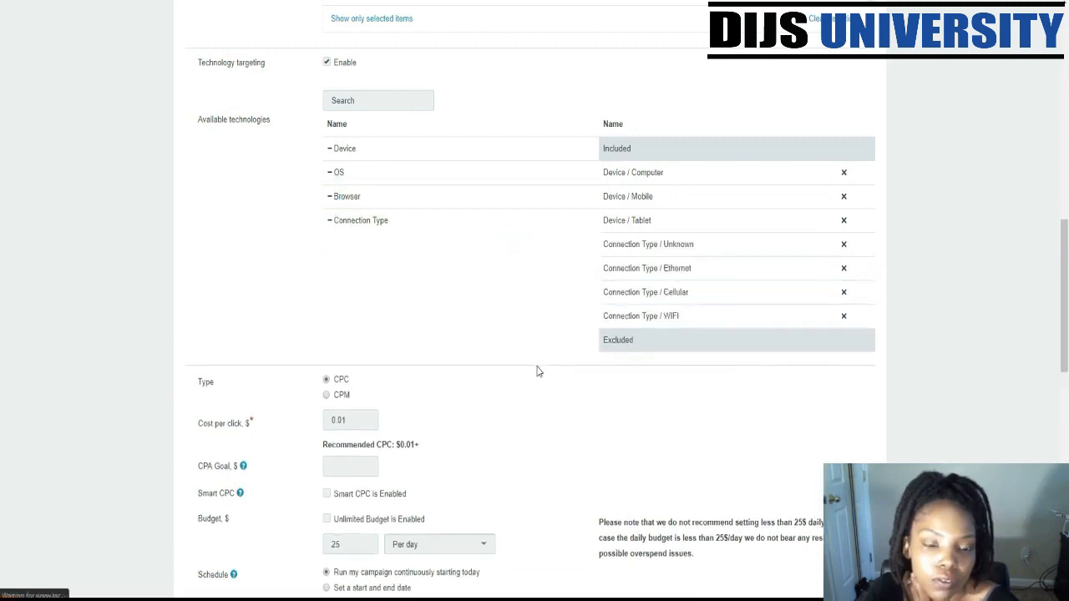
Step: Remove all connection types and all devices from the included technologies
{"action": "scroll", "coordinate": [360, 234], "scroll_direction": "down", "scroll_amount": 3}
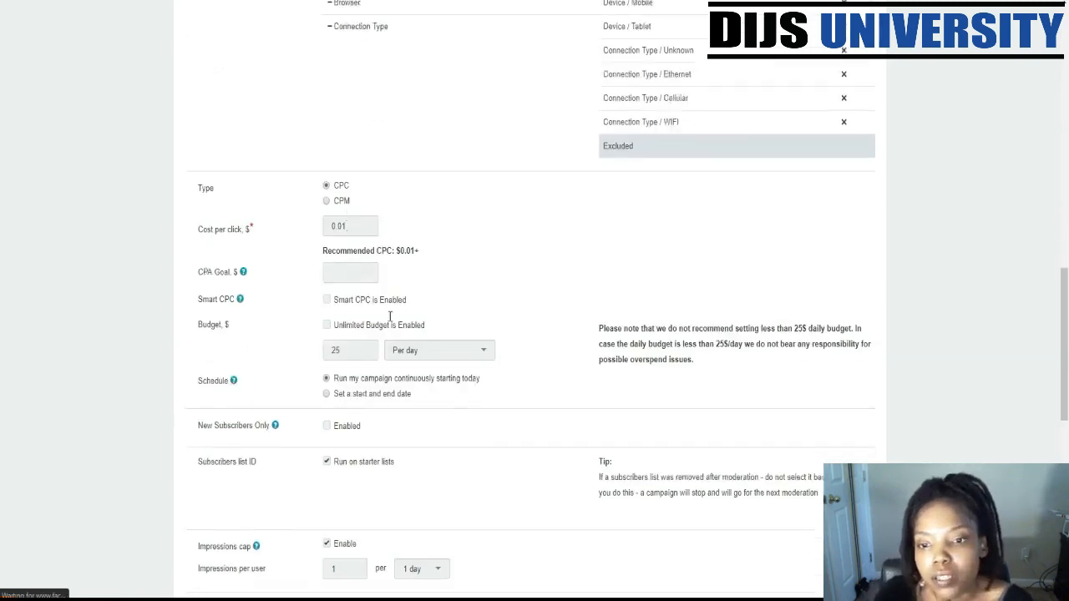
{"action": "scroll", "coordinate": [481, 438], "scroll_direction": "up", "scroll_amount": 1}
{"action": "scroll", "coordinate": [482, 438], "scroll_direction": "up", "scroll_amount": 2}
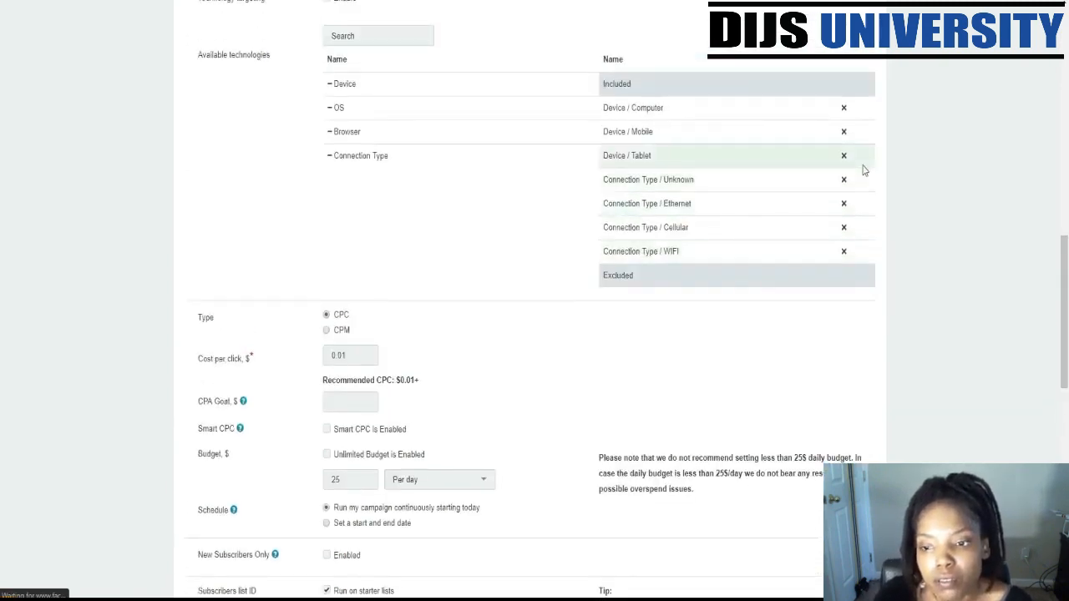
{"action": "left_click", "coordinate": [843, 251]}
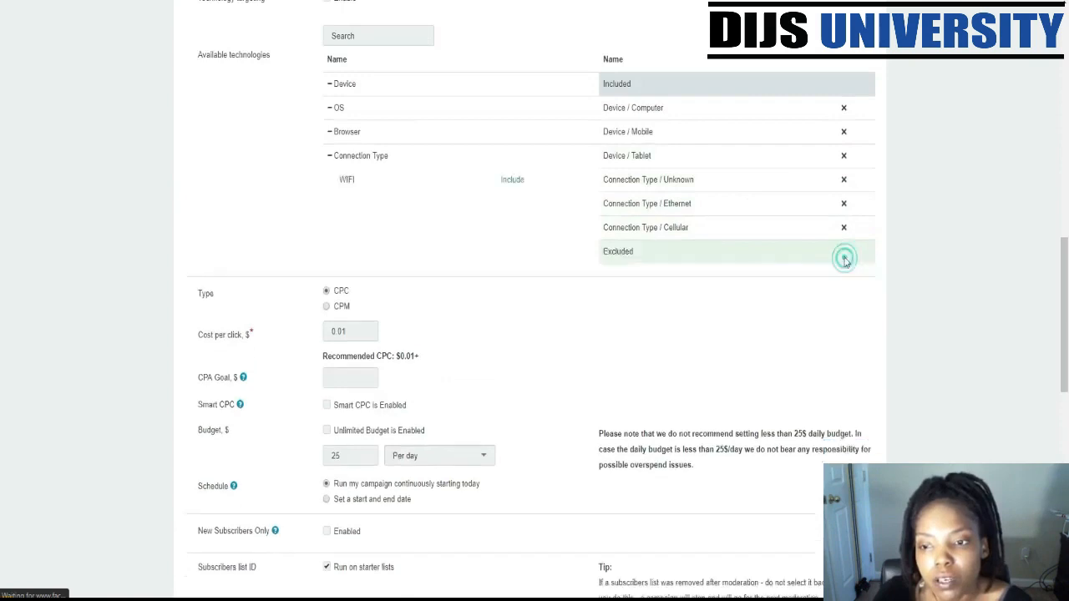
{"action": "left_click", "coordinate": [843, 227]}
{"action": "left_click", "coordinate": [842, 203]}
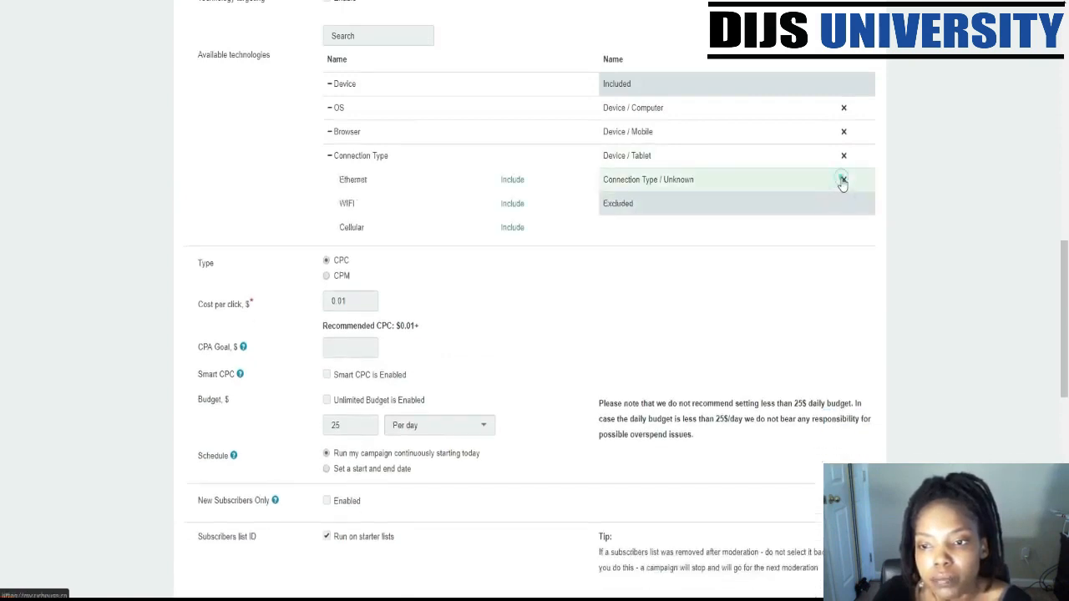
{"action": "left_click", "coordinate": [841, 178]}
{"action": "left_click", "coordinate": [831, 158]}
{"action": "left_click", "coordinate": [829, 131]}
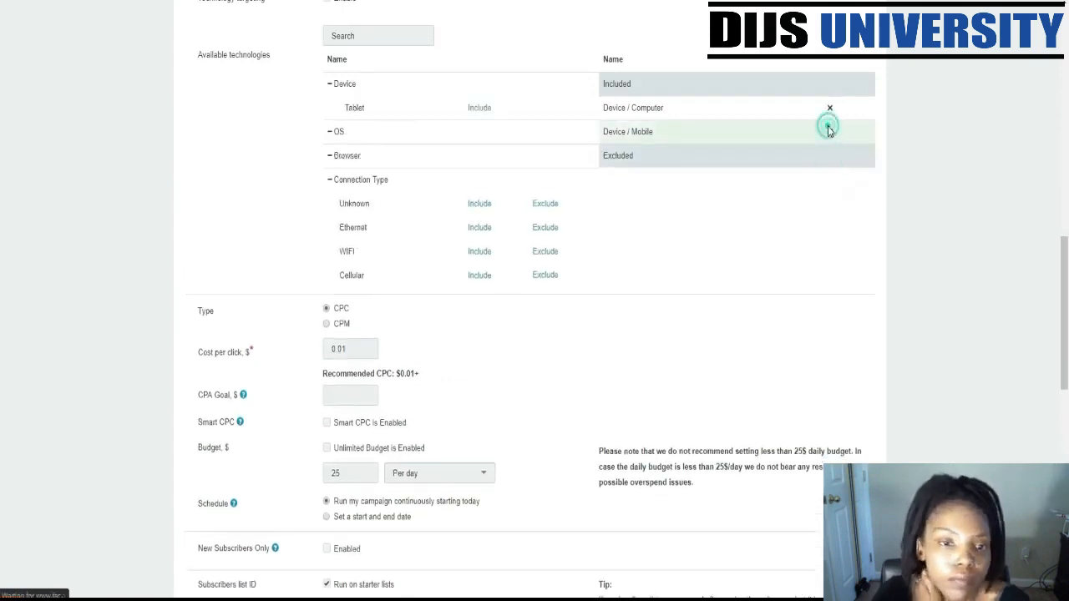
{"action": "left_click", "coordinate": [829, 108]}
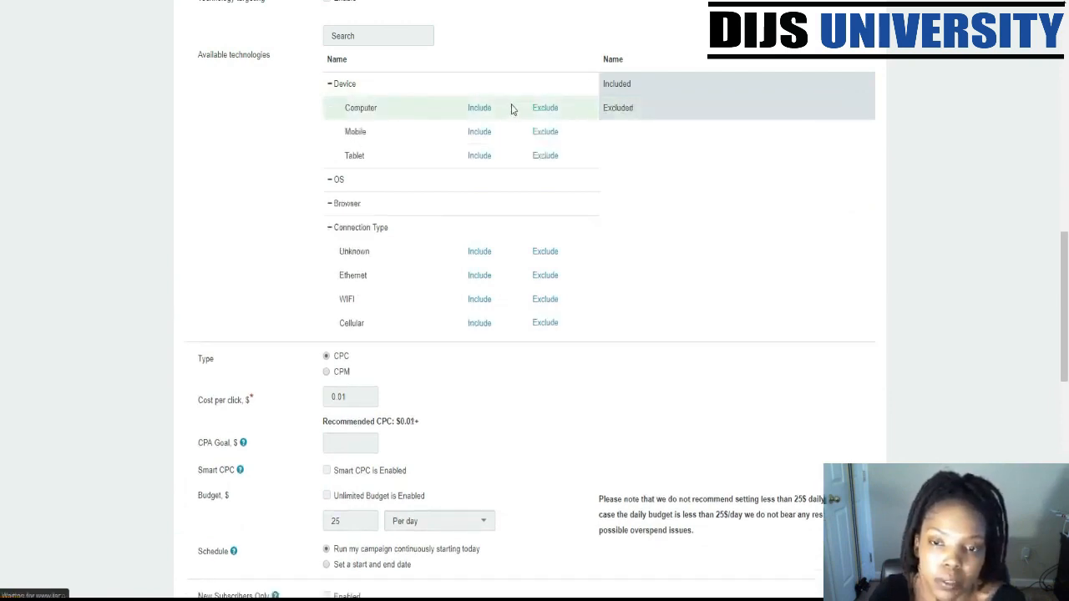
Step: Exclude the Computer device and the Unknown connection type in the technology targeting
{"action": "left_click", "coordinate": [543, 109]}
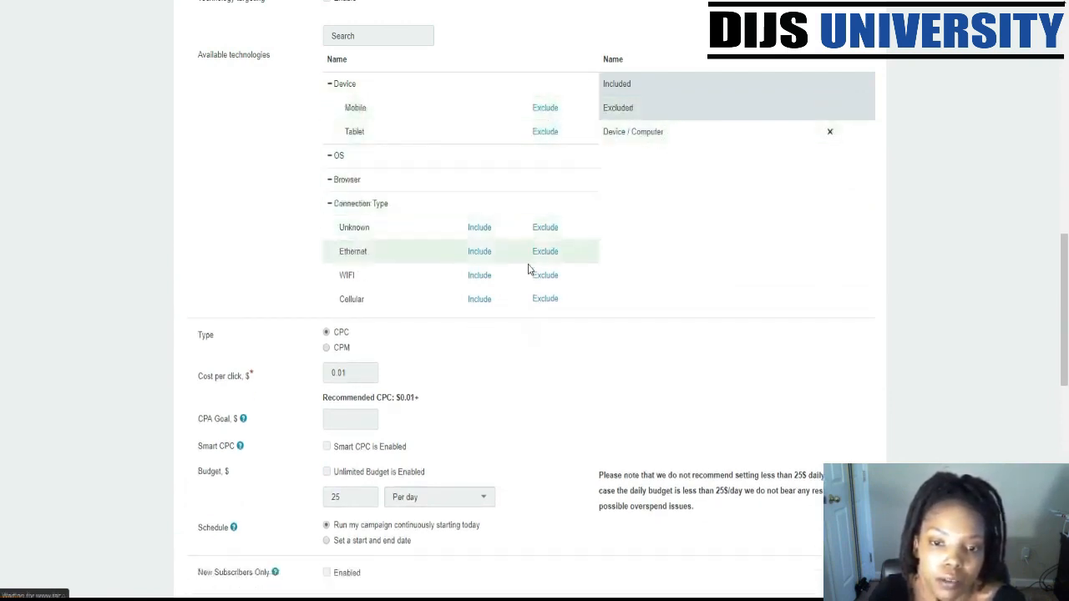
{"action": "left_click", "coordinate": [545, 227]}
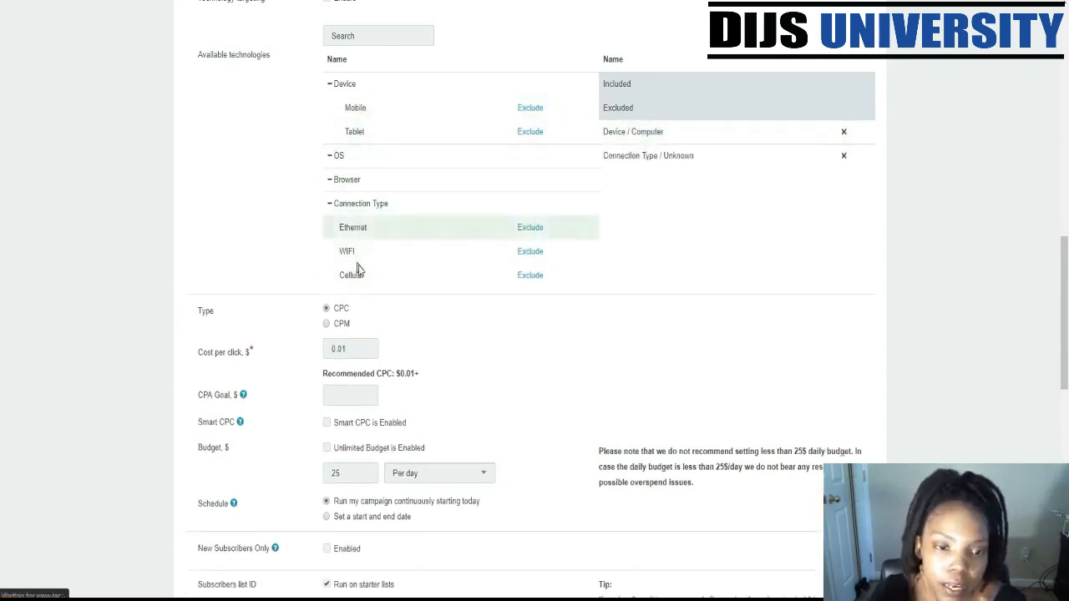
Step: Review the CPA Goal and Smart CPC settings and the New Subscribers Only notice, leaving that option disabled
{"action": "scroll", "coordinate": [362, 274], "scroll_direction": "down", "scroll_amount": 1}
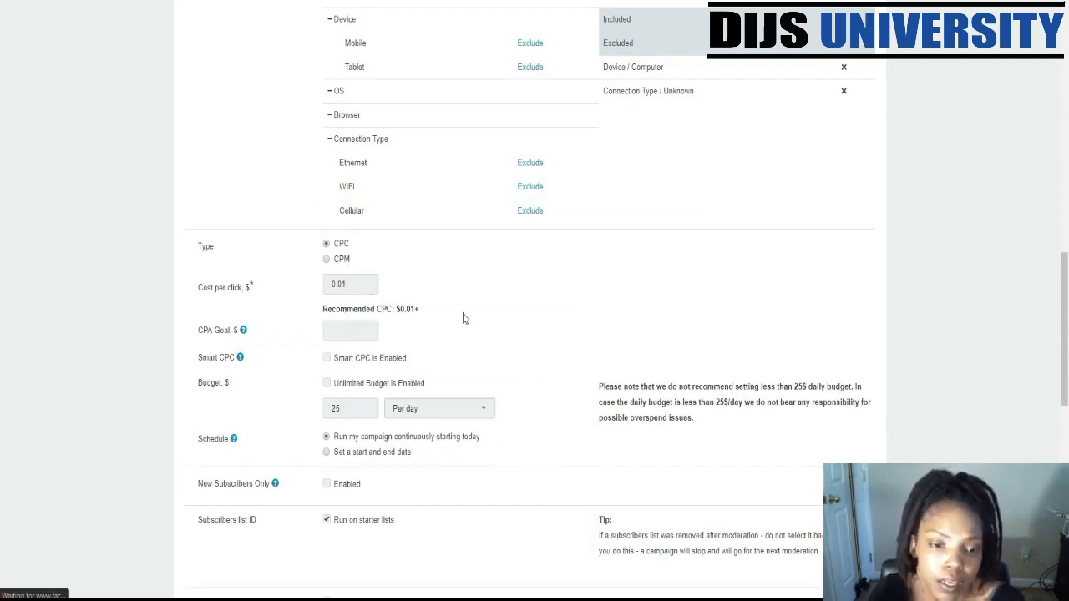
{"action": "left_click", "coordinate": [337, 331]}
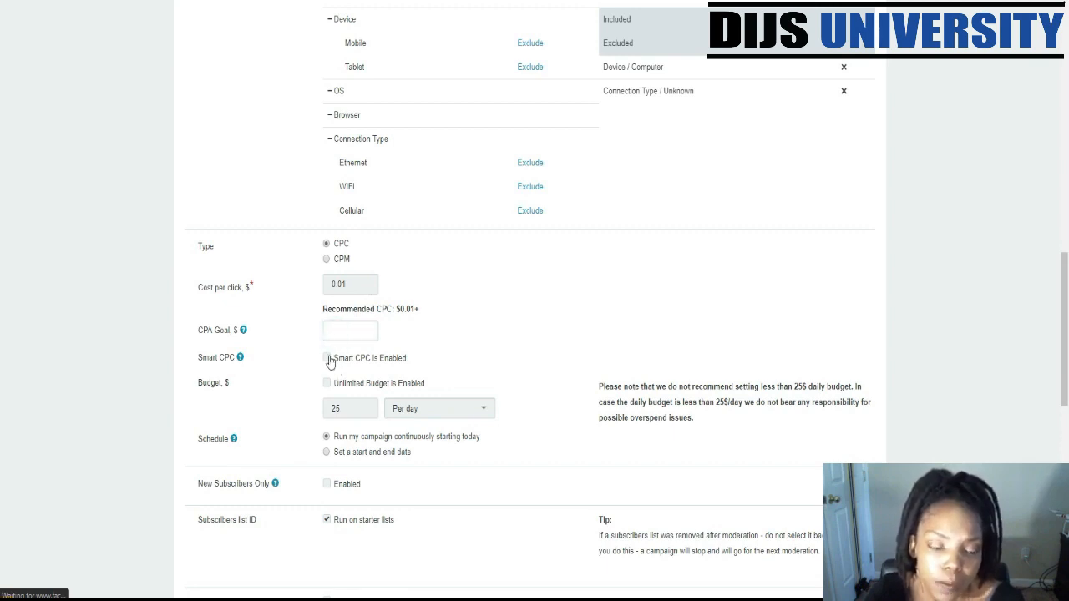
{"action": "mouse_move", "coordinate": [241, 359]}
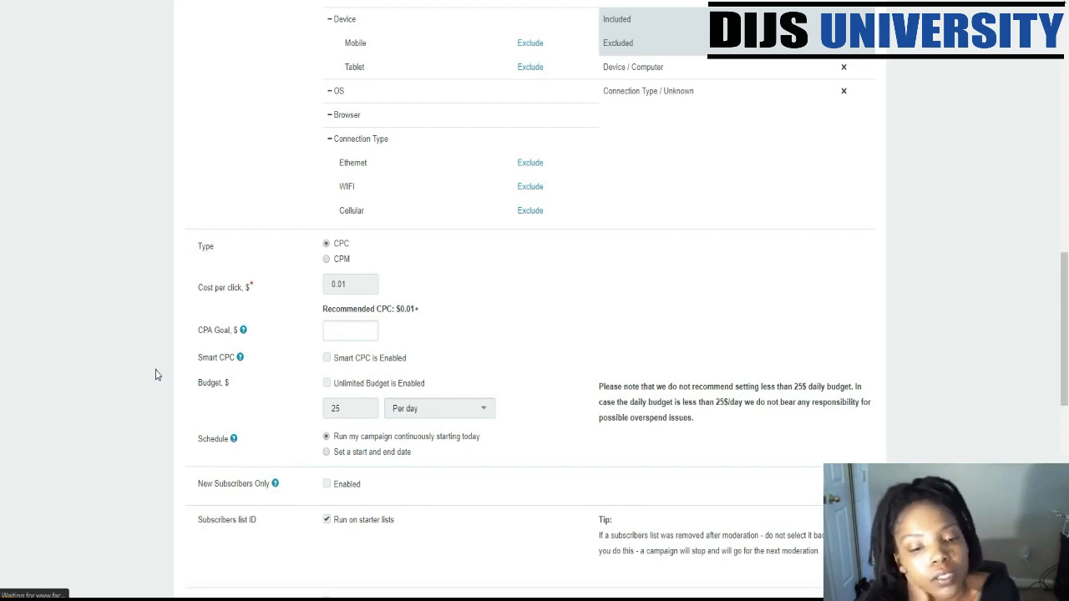
{"action": "scroll", "coordinate": [509, 458], "scroll_direction": "down", "scroll_amount": 3}
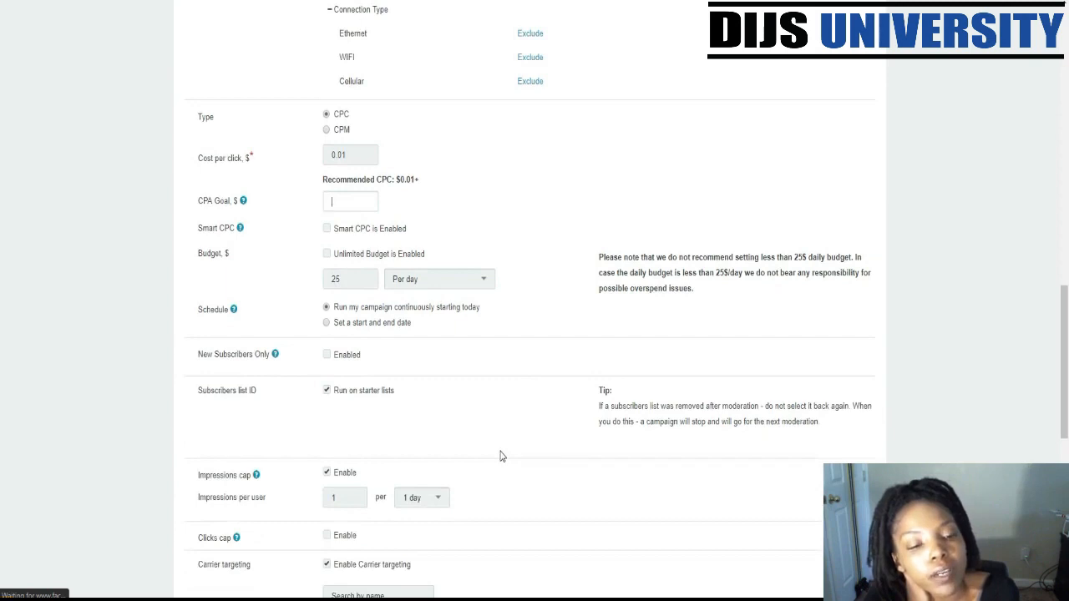
{"action": "left_click", "coordinate": [325, 358]}
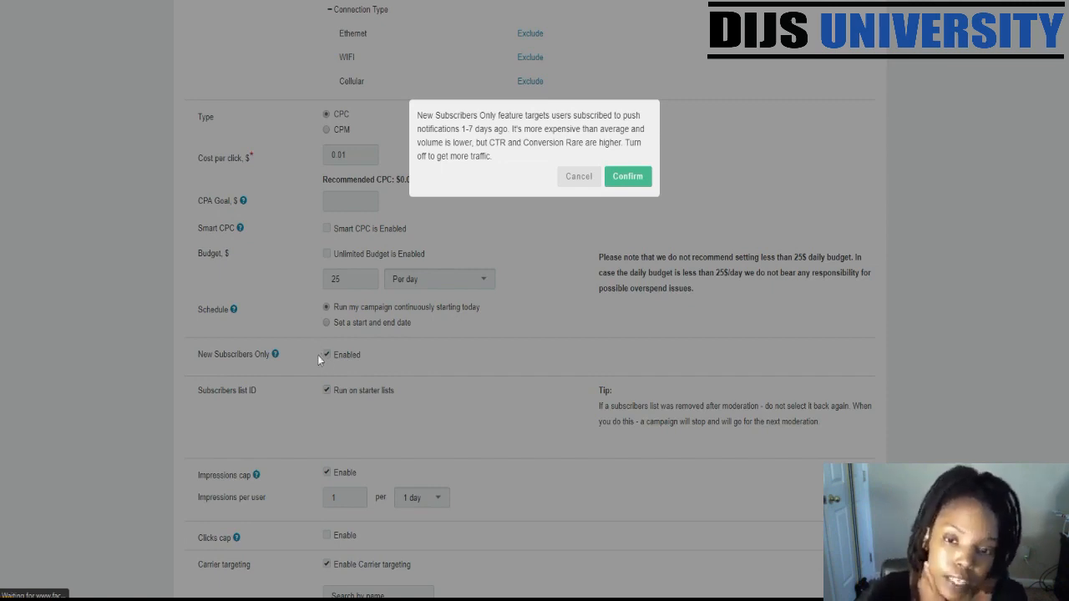
{"action": "left_click", "coordinate": [575, 177]}
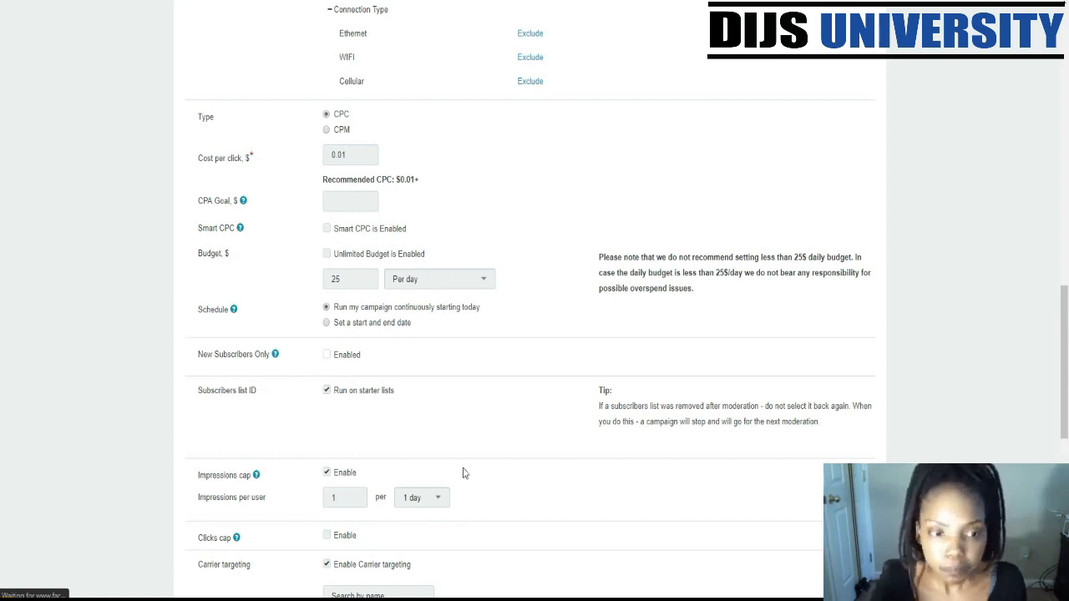
Step: Examine the individual Start and Scale subscriber lists, keeping the campaign set to run on starter lists
{"action": "scroll", "coordinate": [441, 461], "scroll_direction": "down", "scroll_amount": 2}
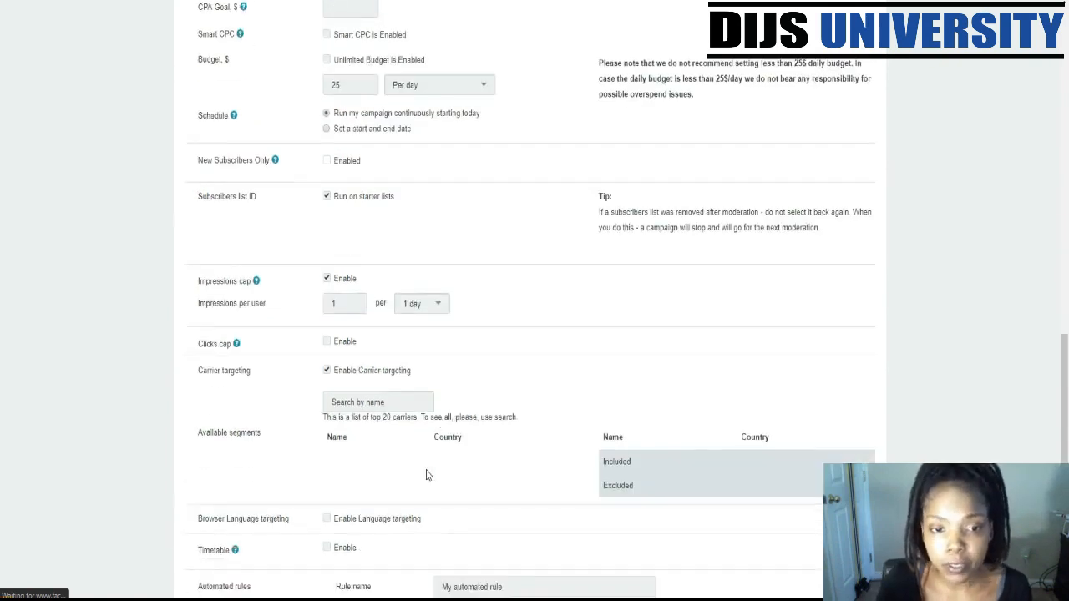
{"action": "left_click", "coordinate": [327, 199]}
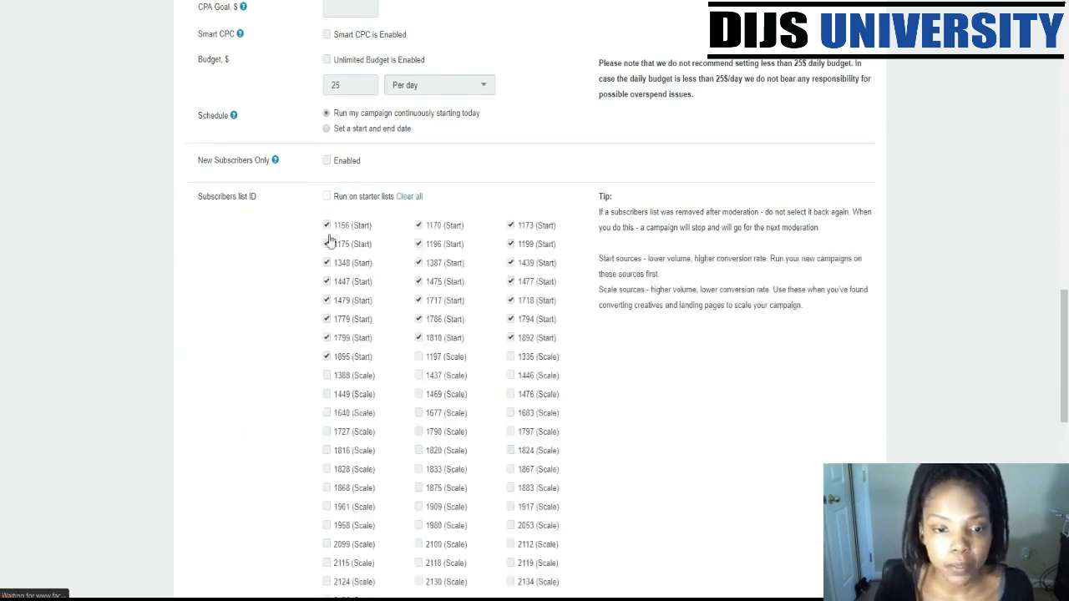
{"action": "scroll", "coordinate": [391, 329], "scroll_direction": "down", "scroll_amount": 2}
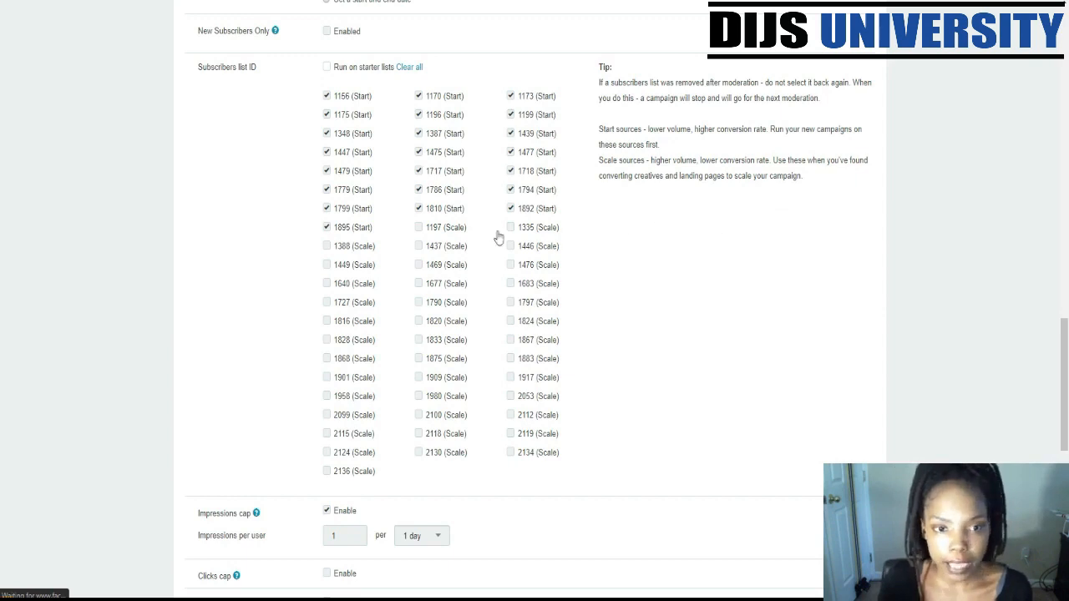
{"action": "left_click", "coordinate": [327, 69]}
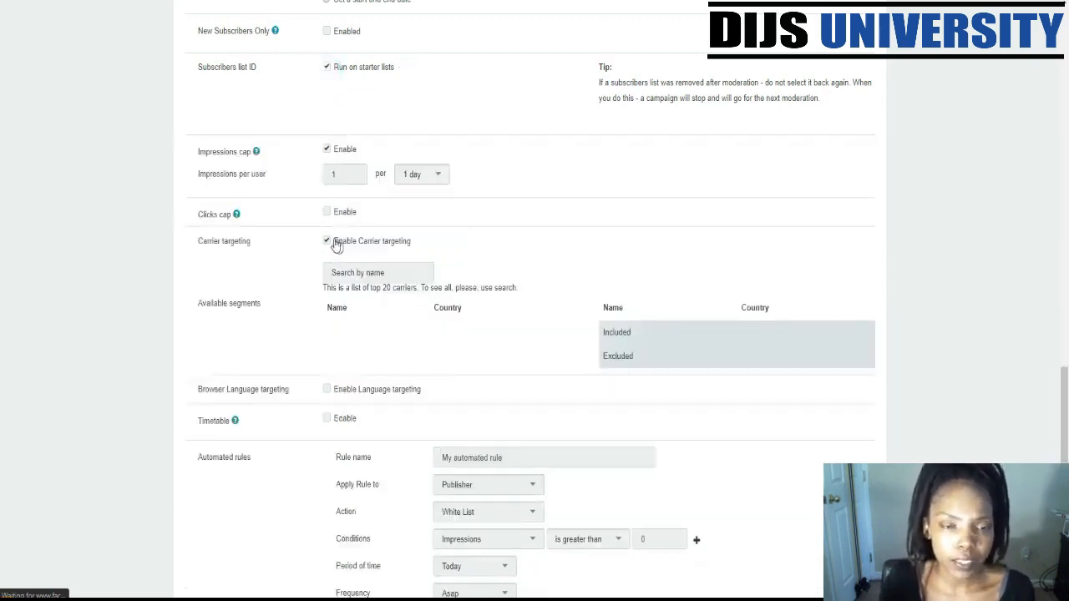
{"action": "left_click", "coordinate": [328, 70]}
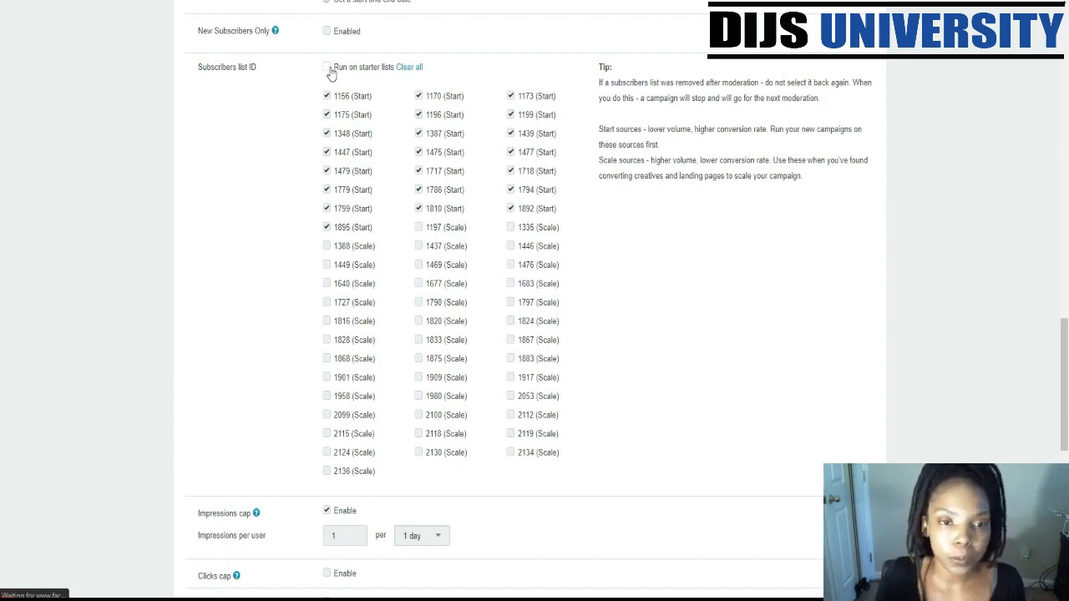
{"action": "left_click", "coordinate": [328, 69]}
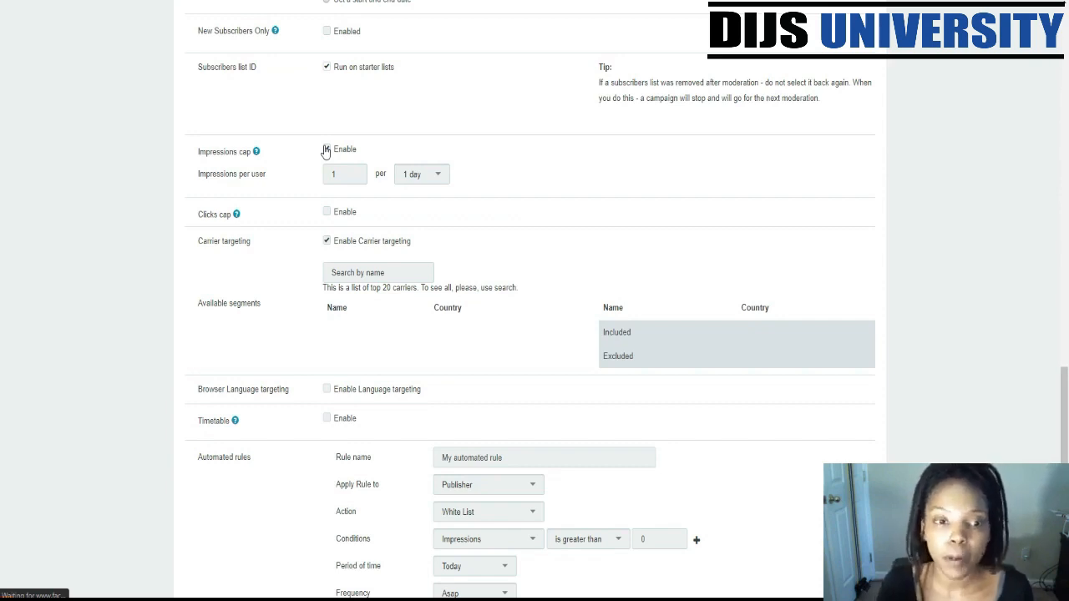
Step: Review the impressions cap, clicks cap and carrier targeting settings, leaving carrier targeting enabled
{"action": "scroll", "coordinate": [326, 151], "scroll_direction": "down", "scroll_amount": 1}
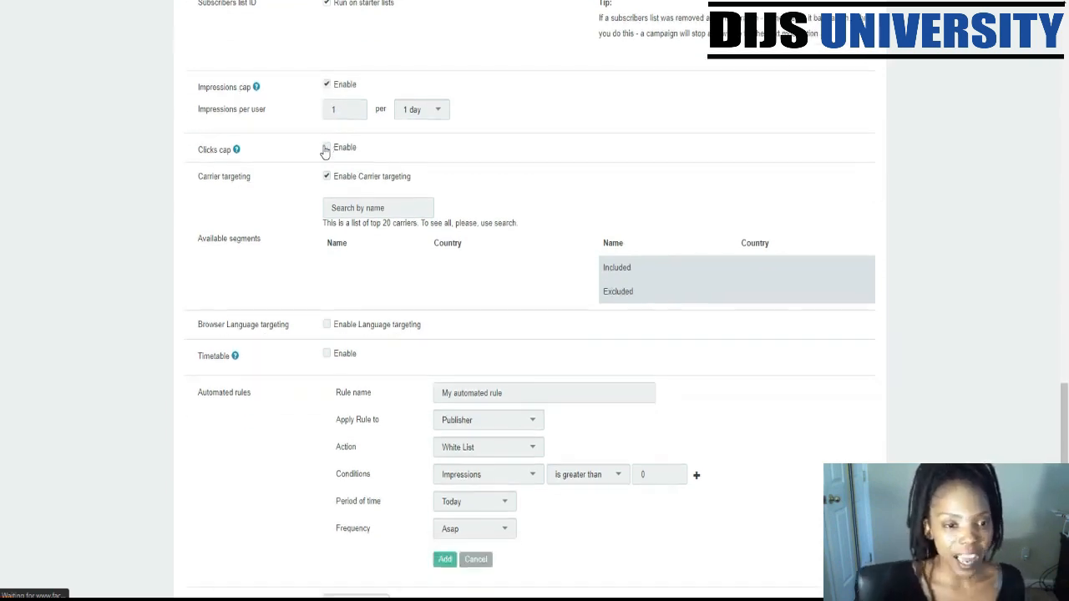
{"action": "mouse_move", "coordinate": [235, 157]}
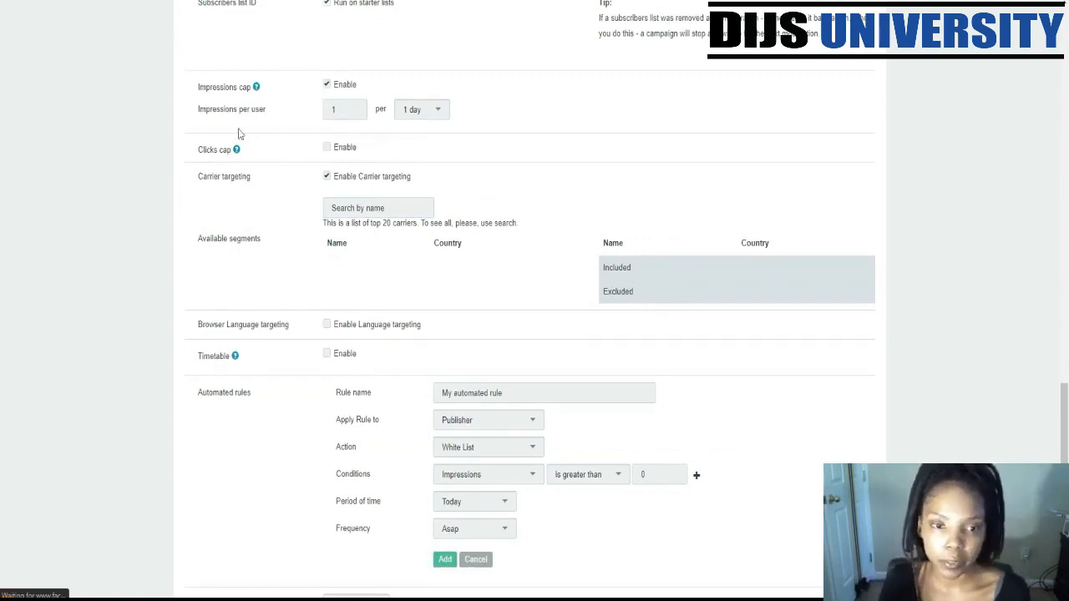
{"action": "scroll", "coordinate": [248, 141], "scroll_direction": "down", "scroll_amount": 1}
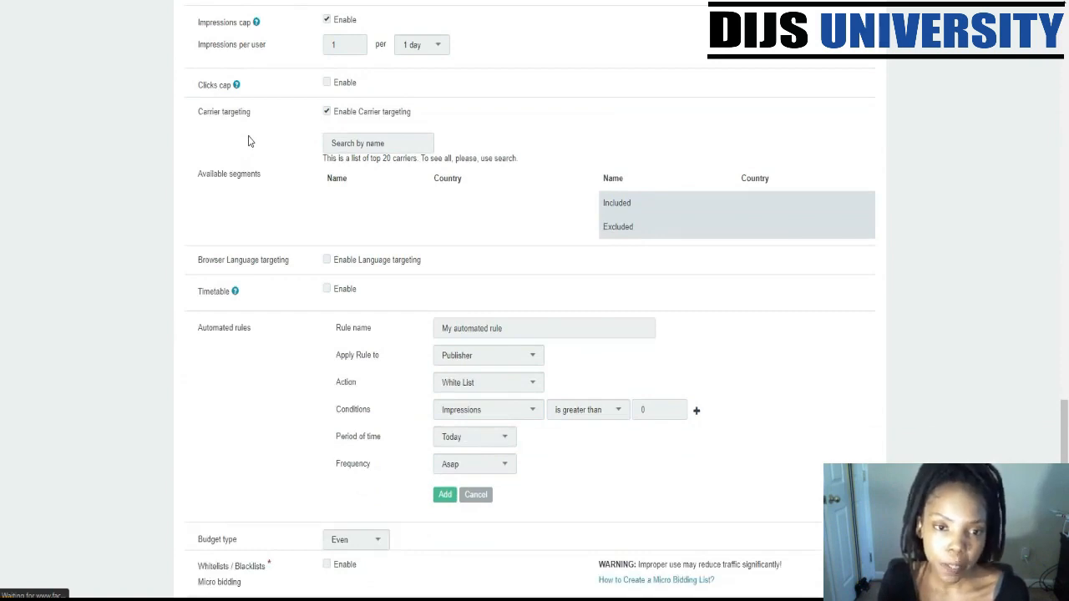
{"action": "left_click", "coordinate": [326, 112]}
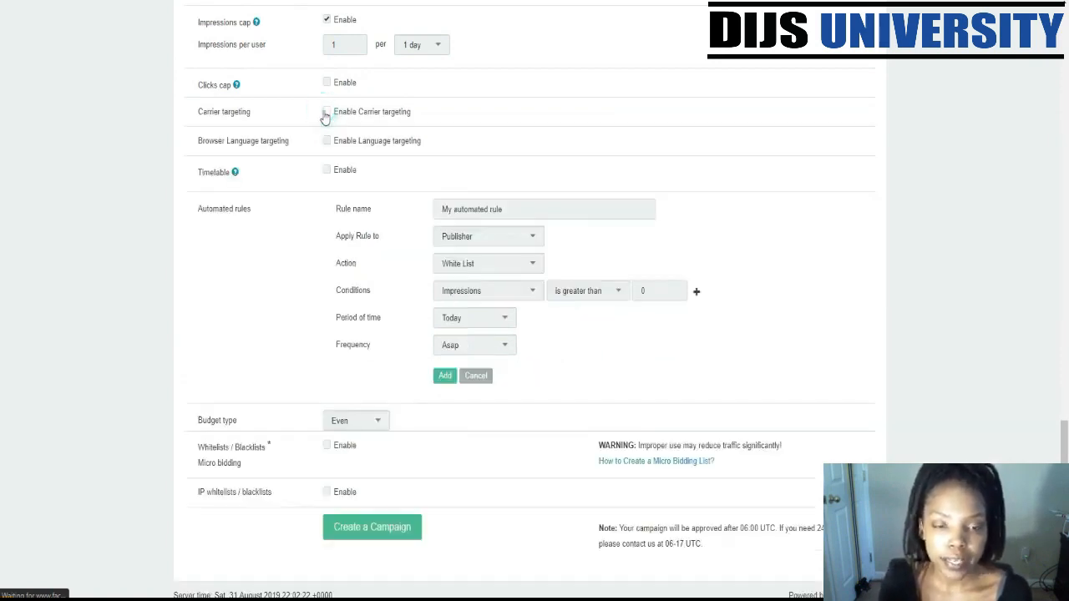
{"action": "left_click", "coordinate": [326, 113]}
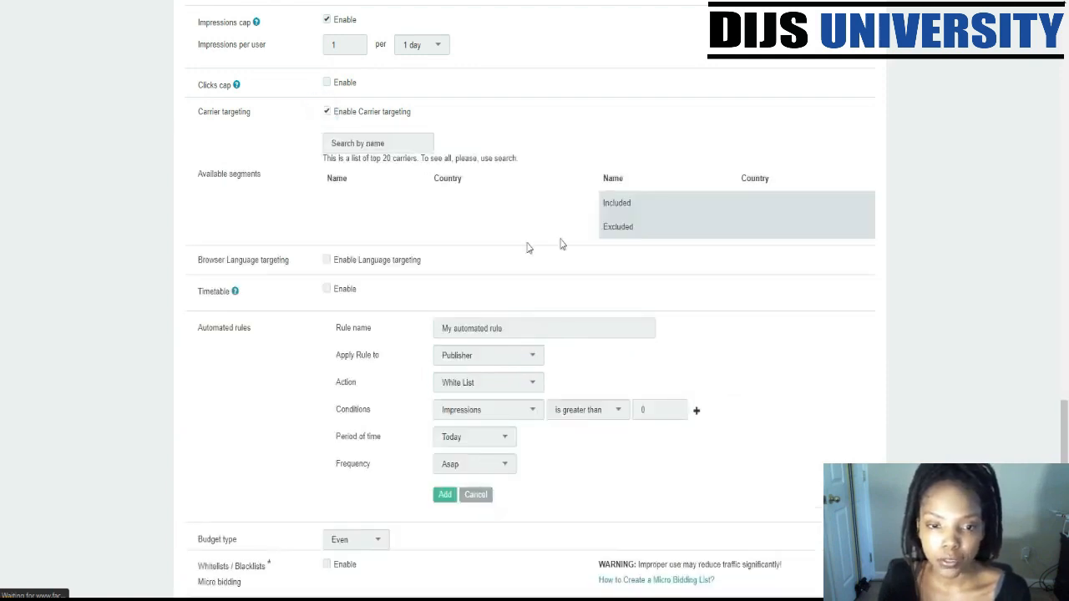
{"action": "left_click", "coordinate": [384, 147]}
Step: Examine the available browser languages for targeting, leaving language targeting disabled
{"action": "scroll", "coordinate": [396, 165], "scroll_direction": "down", "scroll_amount": 1}
{"action": "scroll", "coordinate": [396, 164], "scroll_direction": "down", "scroll_amount": 1}
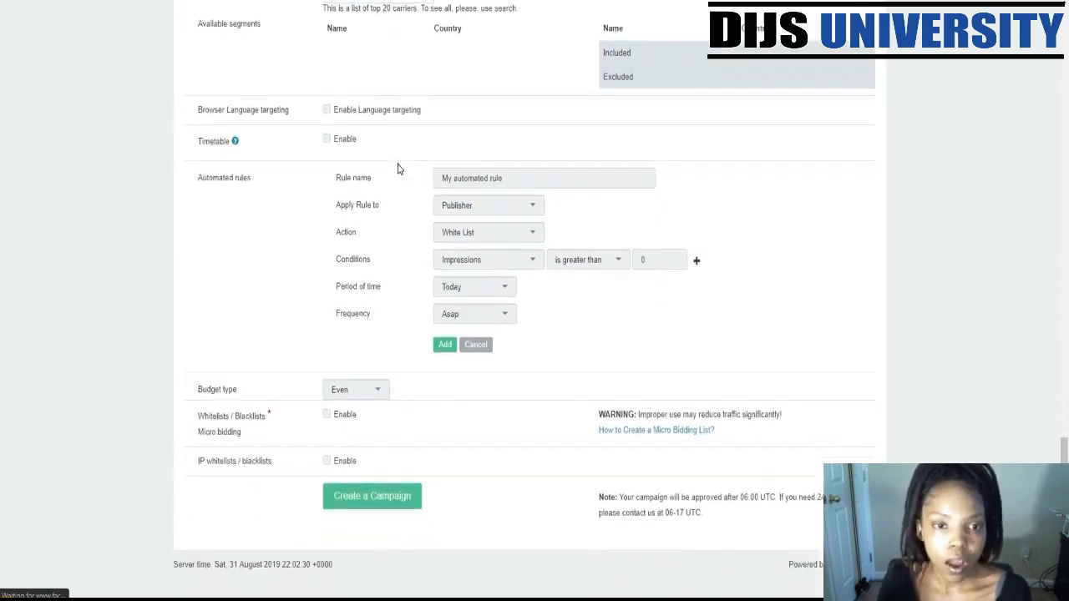
{"action": "left_click", "coordinate": [326, 108]}
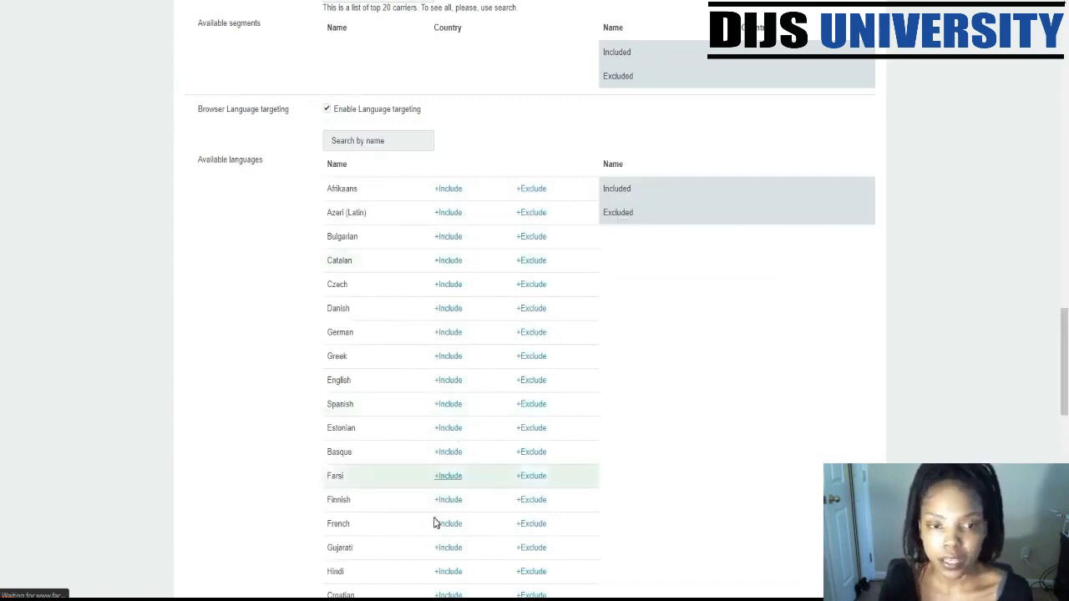
{"action": "scroll", "coordinate": [446, 246], "scroll_direction": "down", "scroll_amount": 4}
{"action": "scroll", "coordinate": [403, 202], "scroll_direction": "up", "scroll_amount": 2}
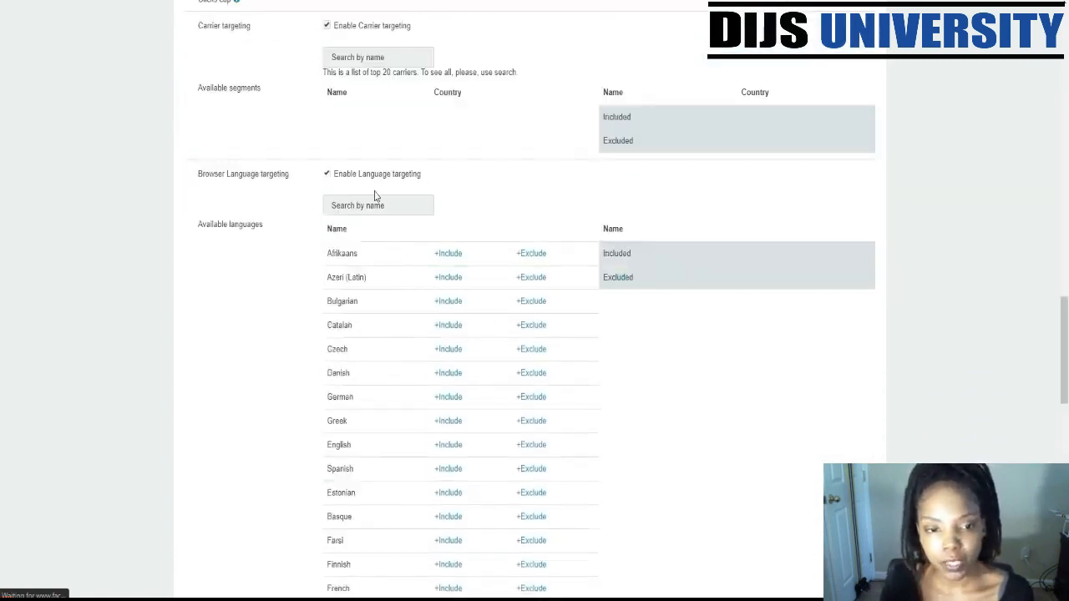
{"action": "left_click", "coordinate": [326, 175]}
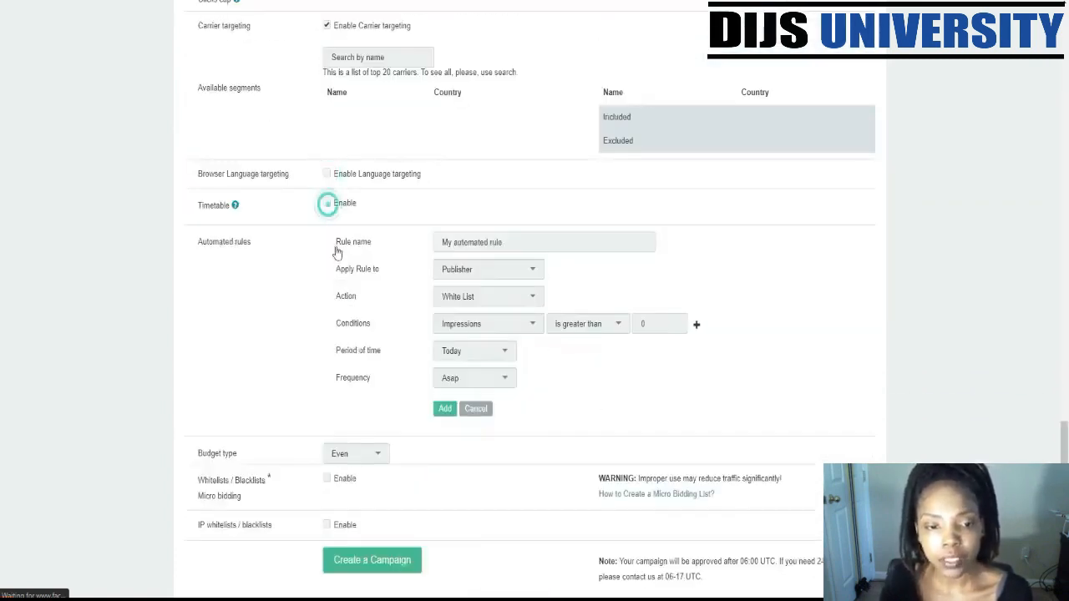
Step: Enable the timetable, select all of Saturday's hours and show only the selected items
{"action": "left_click", "coordinate": [325, 204]}
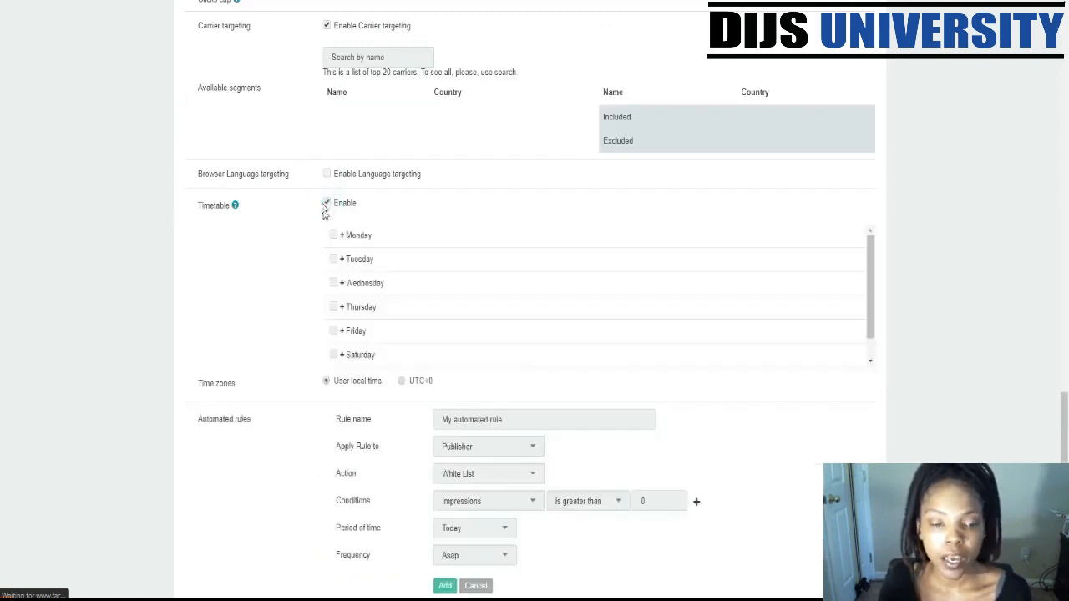
{"action": "left_click", "coordinate": [347, 355]}
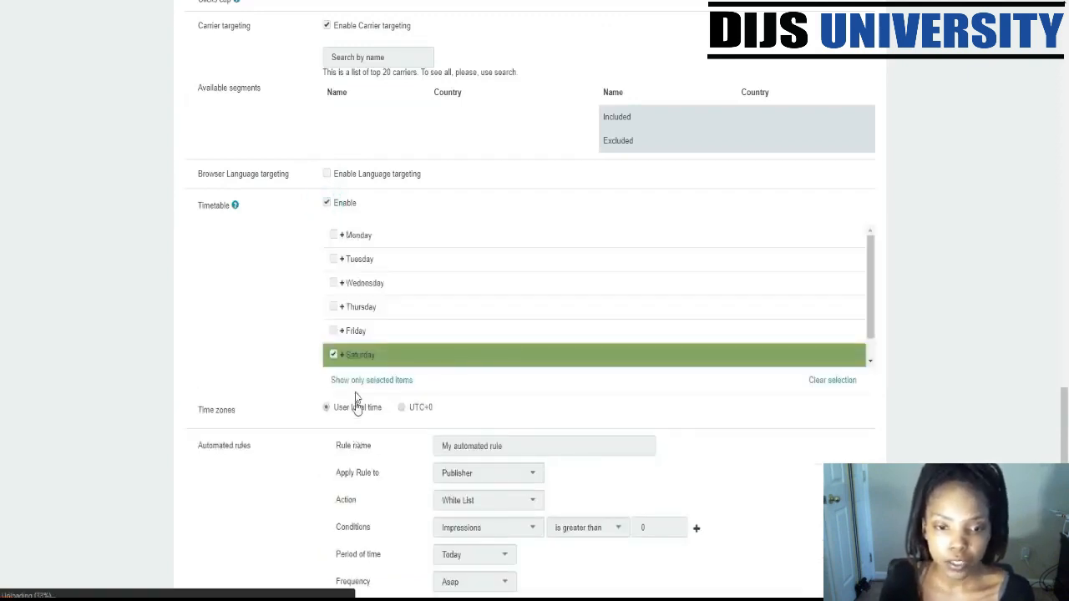
{"action": "left_click", "coordinate": [347, 381]}
{"action": "scroll", "coordinate": [384, 326], "scroll_direction": "down", "scroll_amount": 5}
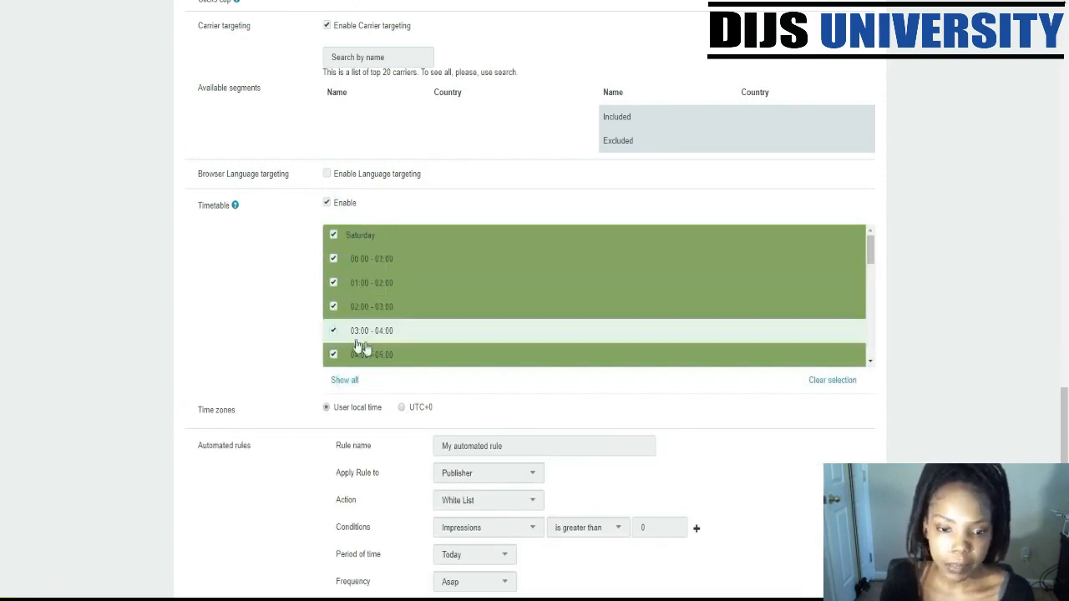
{"action": "scroll", "coordinate": [417, 325], "scroll_direction": "down", "scroll_amount": 3}
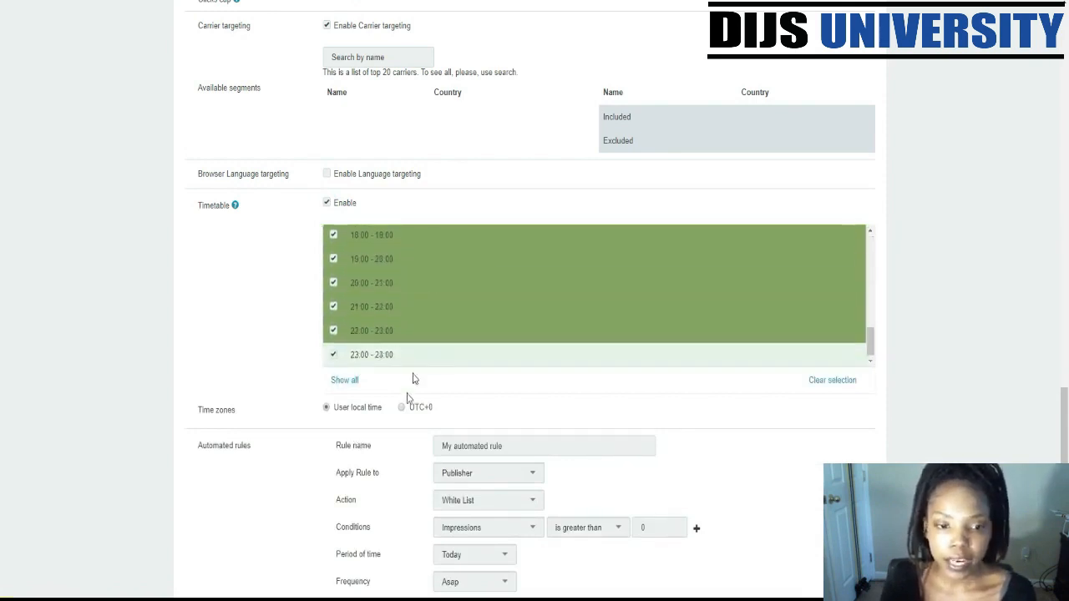
Step: Set the automated rule to apply to Site with the Black List action
{"action": "scroll", "coordinate": [401, 417], "scroll_direction": "down", "scroll_amount": 2}
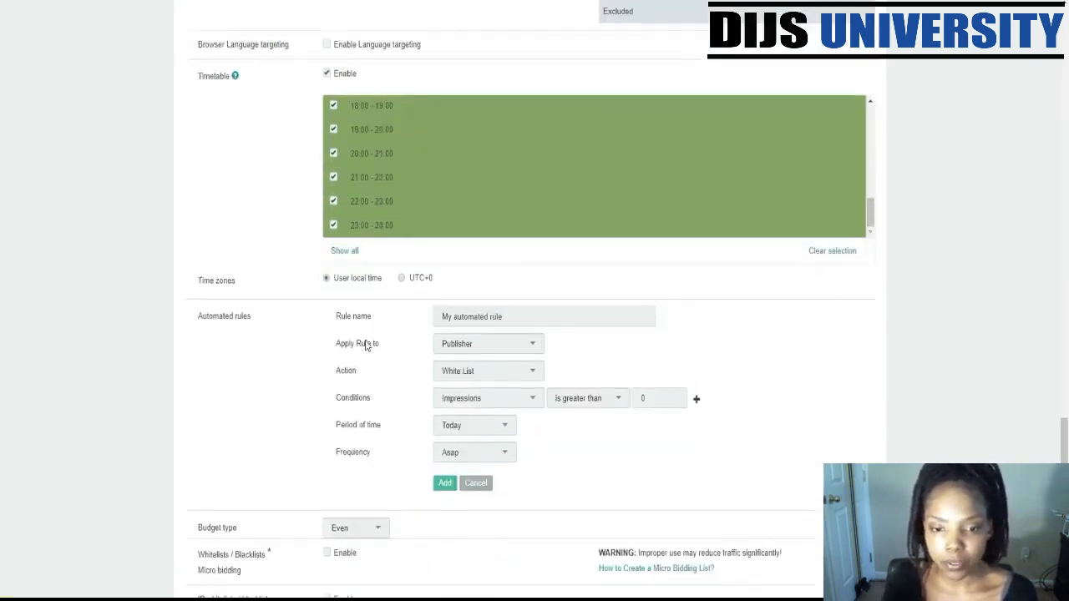
{"action": "left_click", "coordinate": [543, 319]}
{"action": "left_click", "coordinate": [501, 345]}
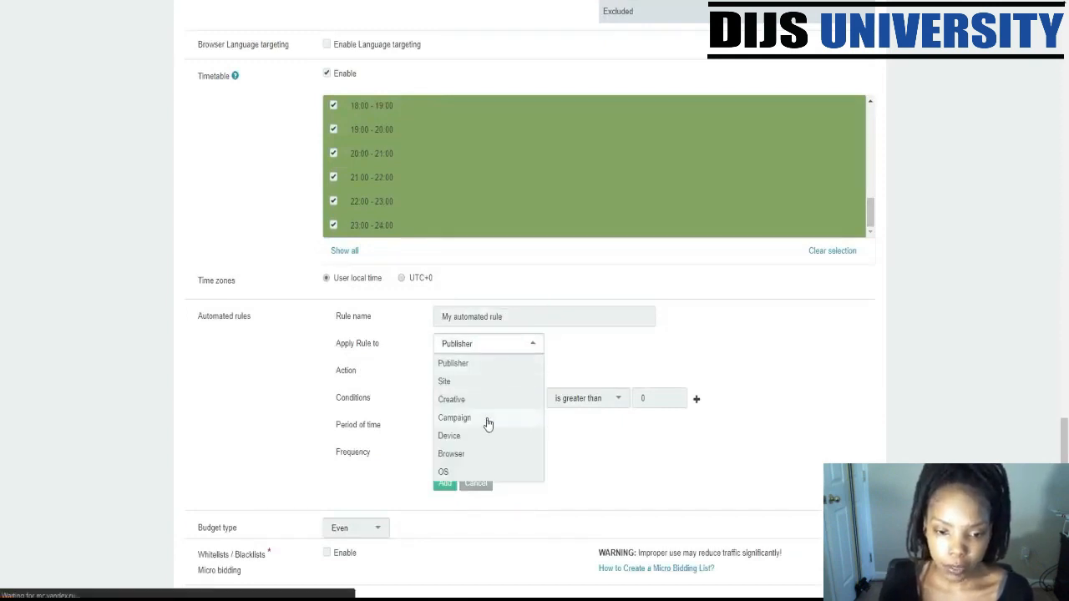
{"action": "left_click", "coordinate": [655, 366]}
{"action": "left_click", "coordinate": [459, 371]}
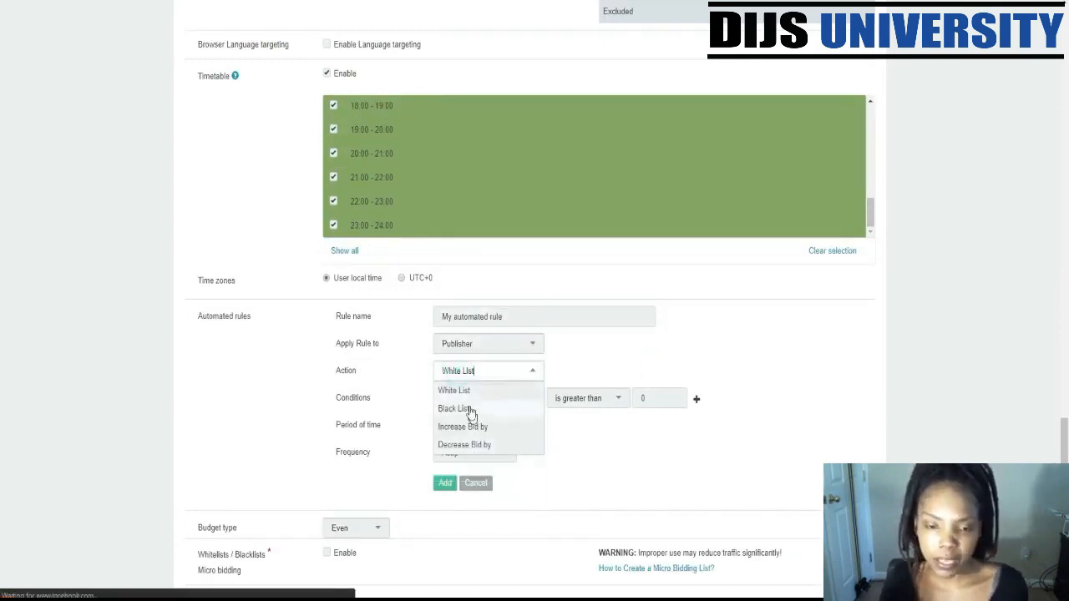
{"action": "left_click", "coordinate": [472, 343]}
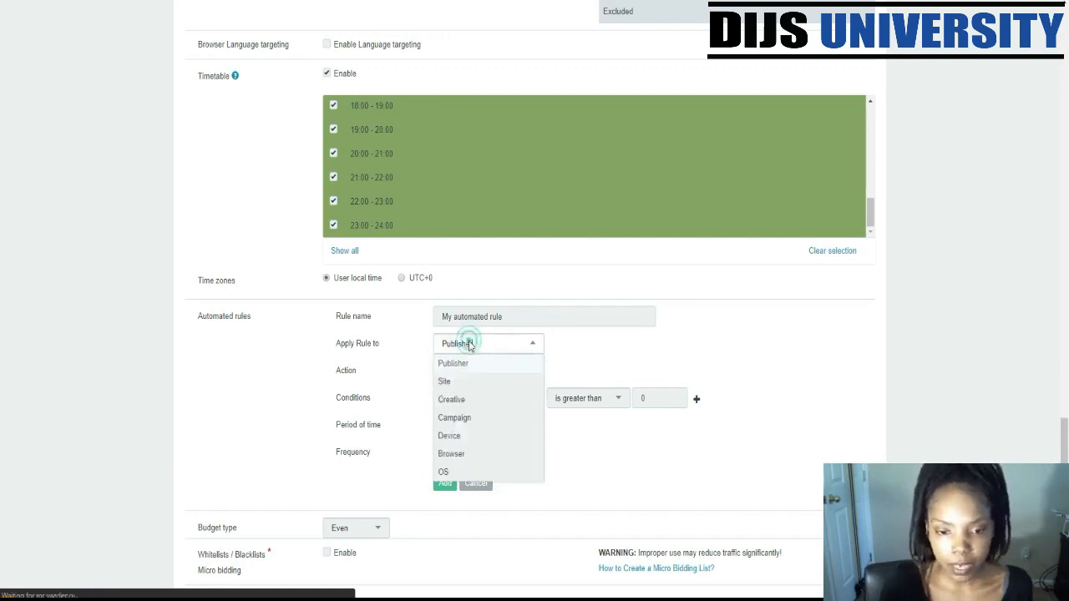
{"action": "left_click", "coordinate": [447, 381]}
{"action": "left_click", "coordinate": [455, 371]}
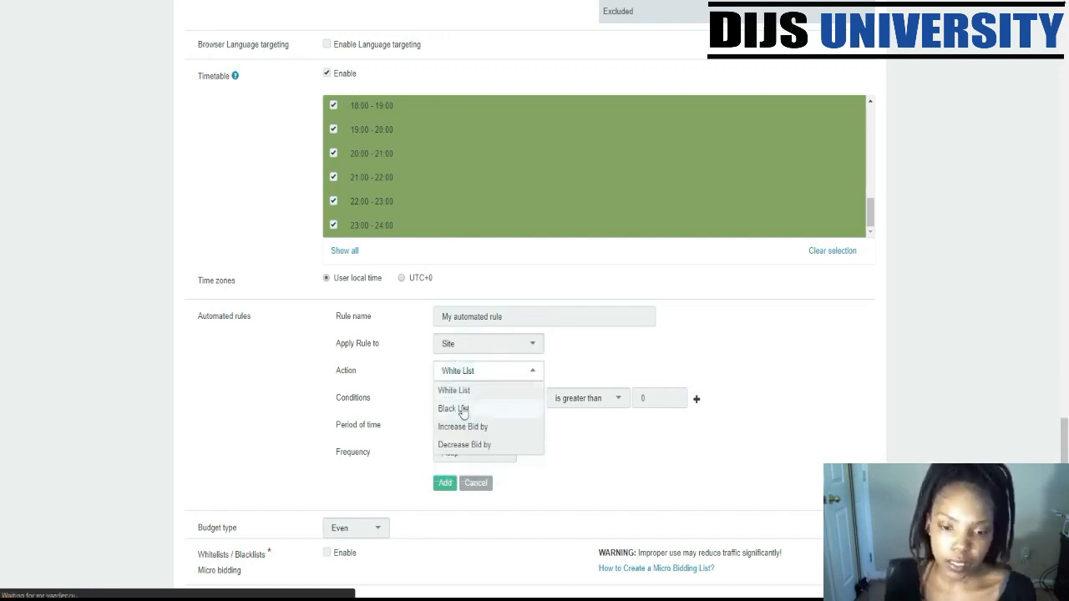
{"action": "left_click", "coordinate": [461, 408]}
Step: Set the automated rule's condition to Conversions with the "is less than" comparison
{"action": "left_click", "coordinate": [456, 400]}
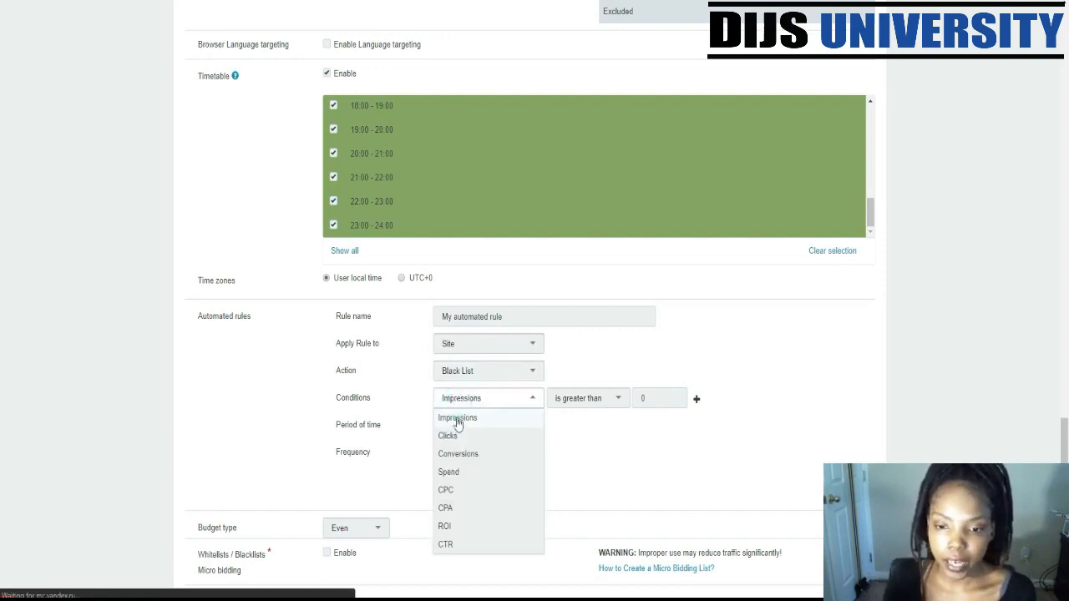
{"action": "left_click", "coordinate": [461, 453]}
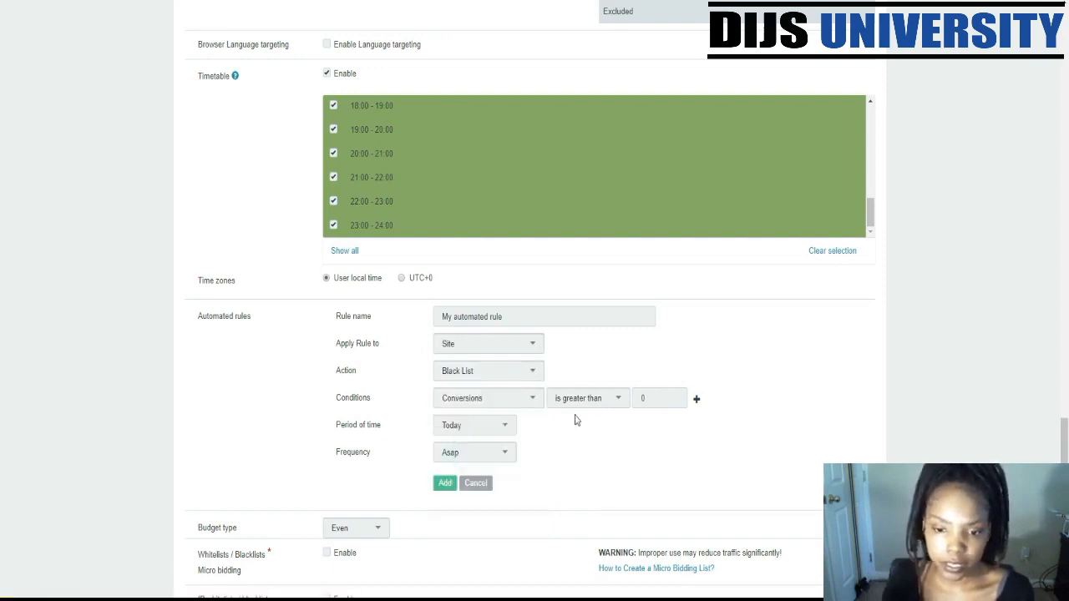
{"action": "left_click", "coordinate": [574, 400]}
{"action": "left_click", "coordinate": [580, 435]}
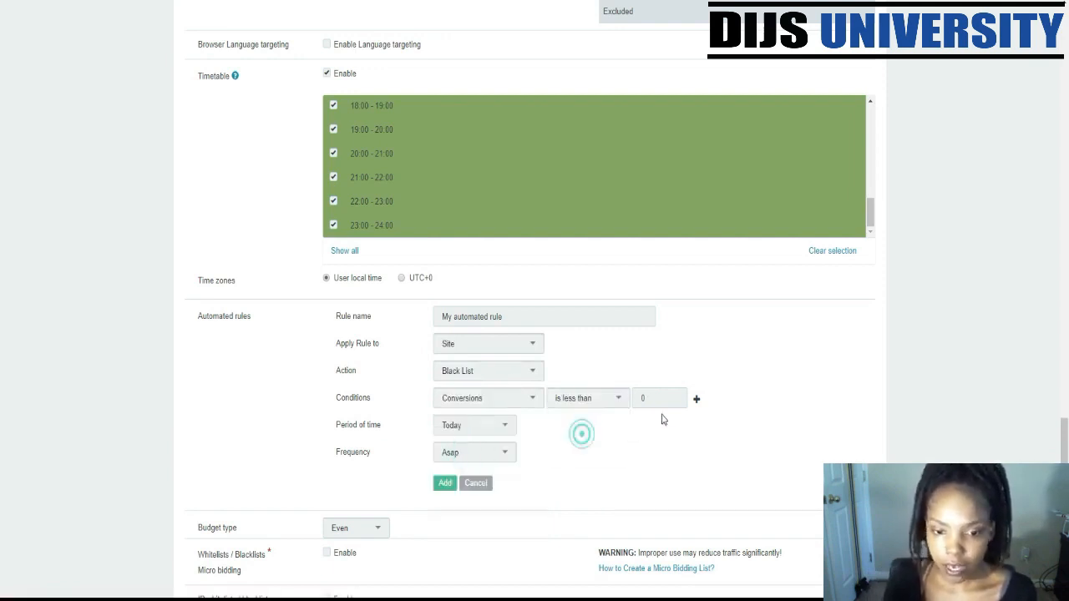
Step: Keep the rule's period of time at Today and set its frequency to By time at 00:00 UTC+0
{"action": "left_click", "coordinate": [447, 429]}
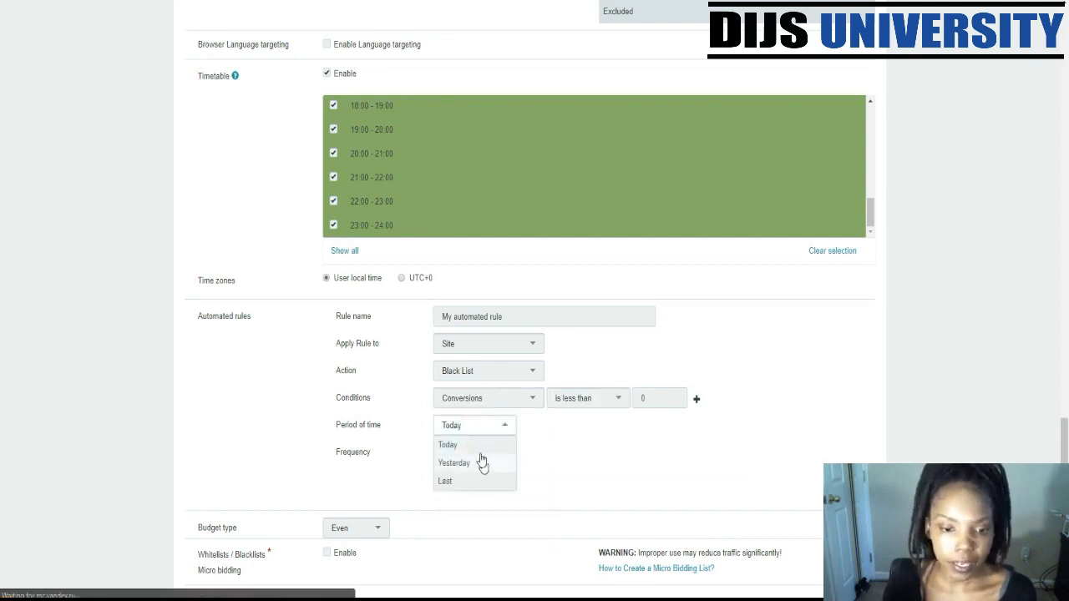
{"action": "left_click", "coordinate": [477, 445]}
{"action": "left_click", "coordinate": [472, 457]}
{"action": "left_click", "coordinate": [468, 473]}
{"action": "left_click", "coordinate": [465, 452]}
{"action": "left_click", "coordinate": [438, 494]}
{"action": "left_click", "coordinate": [543, 451]}
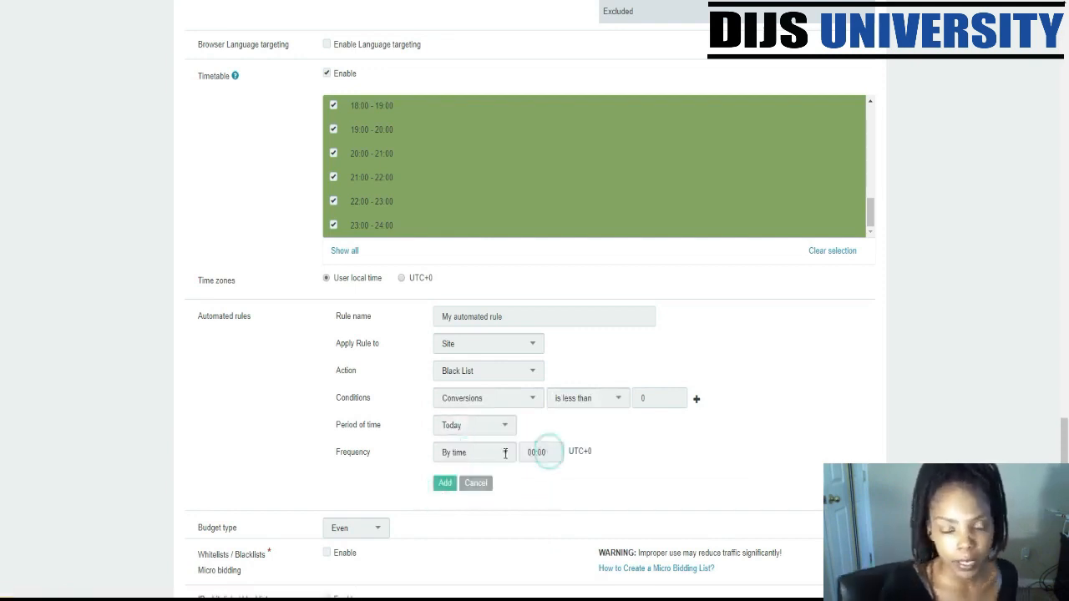
{"action": "left_click", "coordinate": [593, 495]}
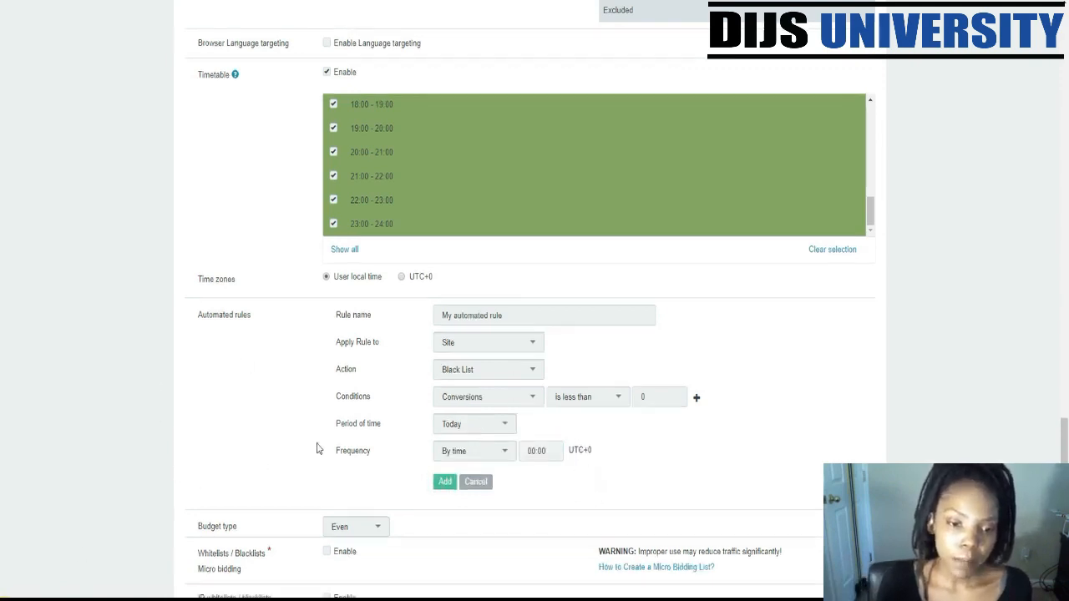
Step: Compare the Asap and Even budget types, leaving the budget type set to Even
{"action": "scroll", "coordinate": [316, 448], "scroll_direction": "down", "scroll_amount": 2}
{"action": "left_click", "coordinate": [377, 396]}
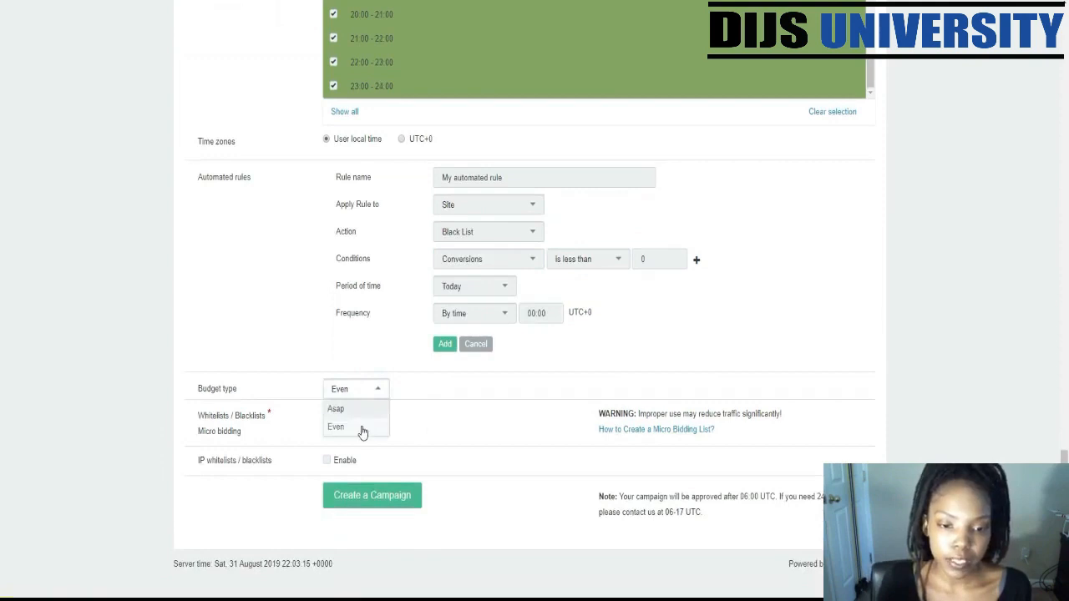
{"action": "left_click", "coordinate": [365, 424]}
{"action": "left_click", "coordinate": [368, 396]}
{"action": "left_click", "coordinate": [369, 408]}
{"action": "left_click", "coordinate": [369, 391]}
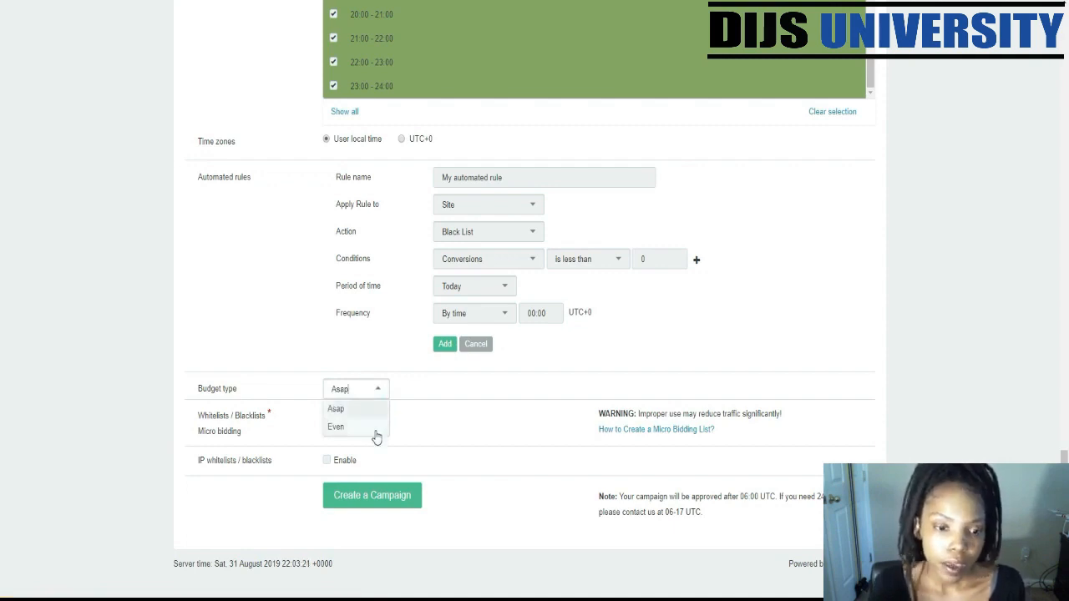
{"action": "left_click", "coordinate": [375, 429]}
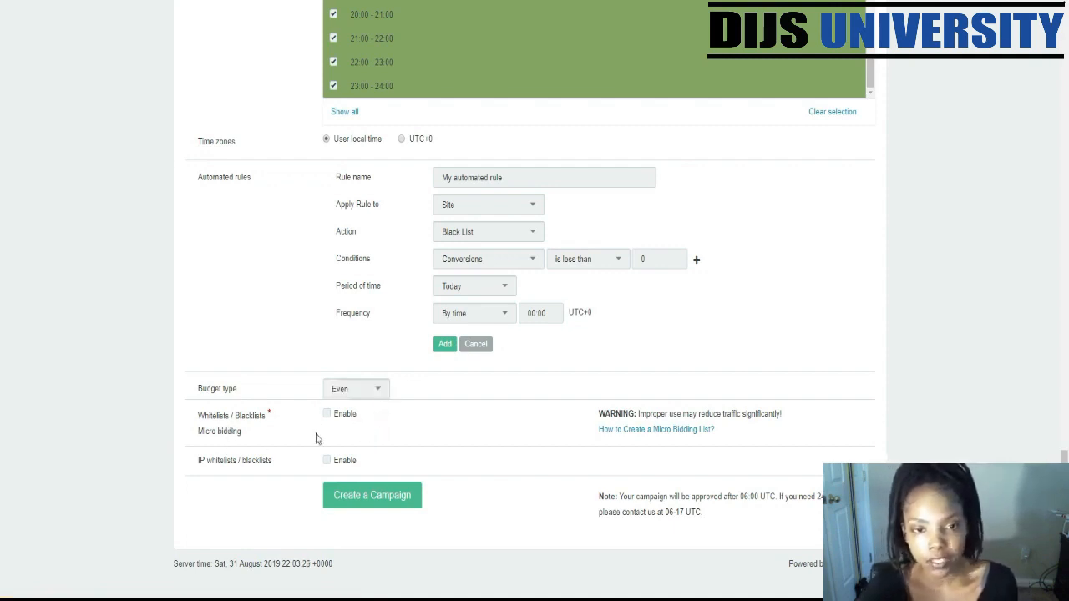
Step: Open the guide on creating a micro bidding list and go to its table of micro bidding parameters
{"action": "scroll", "coordinate": [367, 456], "scroll_direction": "up", "scroll_amount": 3}
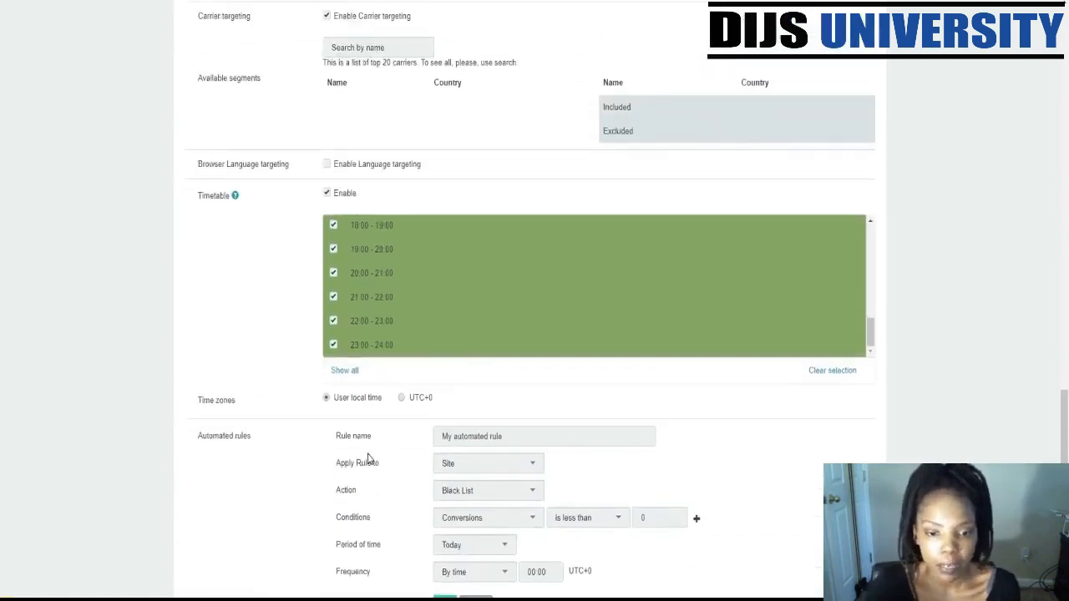
{"action": "scroll", "coordinate": [380, 472], "scroll_direction": "up", "scroll_amount": 2}
{"action": "scroll", "coordinate": [397, 476], "scroll_direction": "down", "scroll_amount": 2}
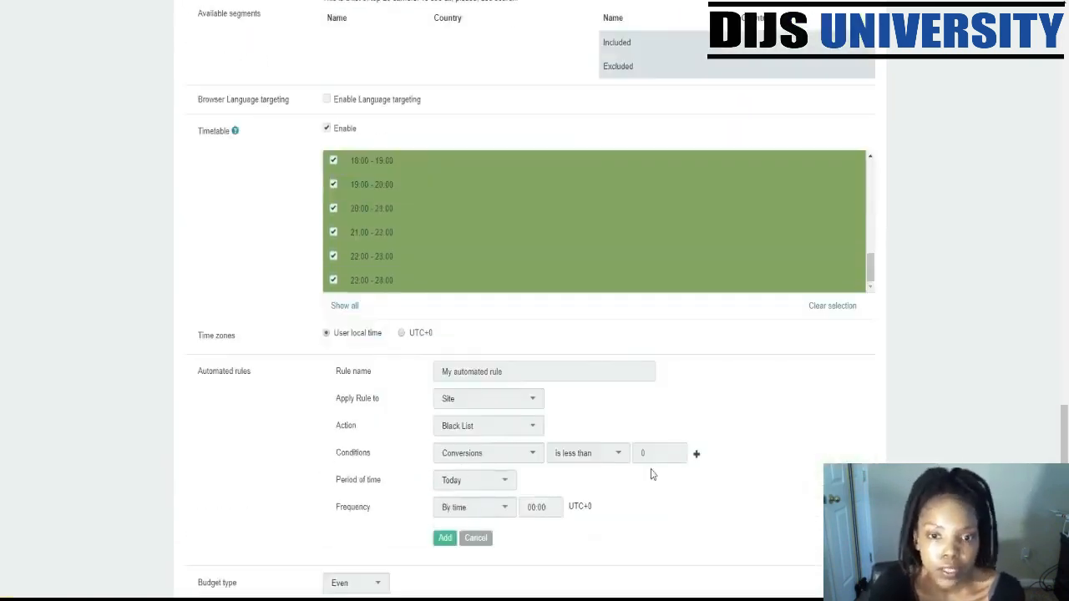
{"action": "scroll", "coordinate": [651, 472], "scroll_direction": "down", "scroll_amount": 1}
{"action": "scroll", "coordinate": [656, 474], "scroll_direction": "down", "scroll_amount": 2}
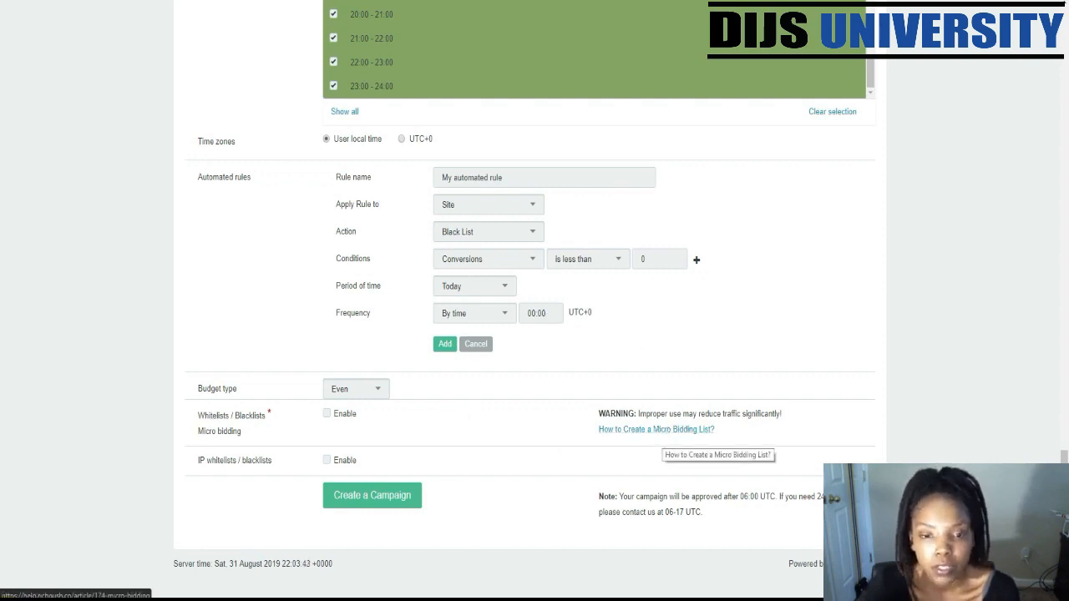
{"action": "left_click", "coordinate": [663, 430]}
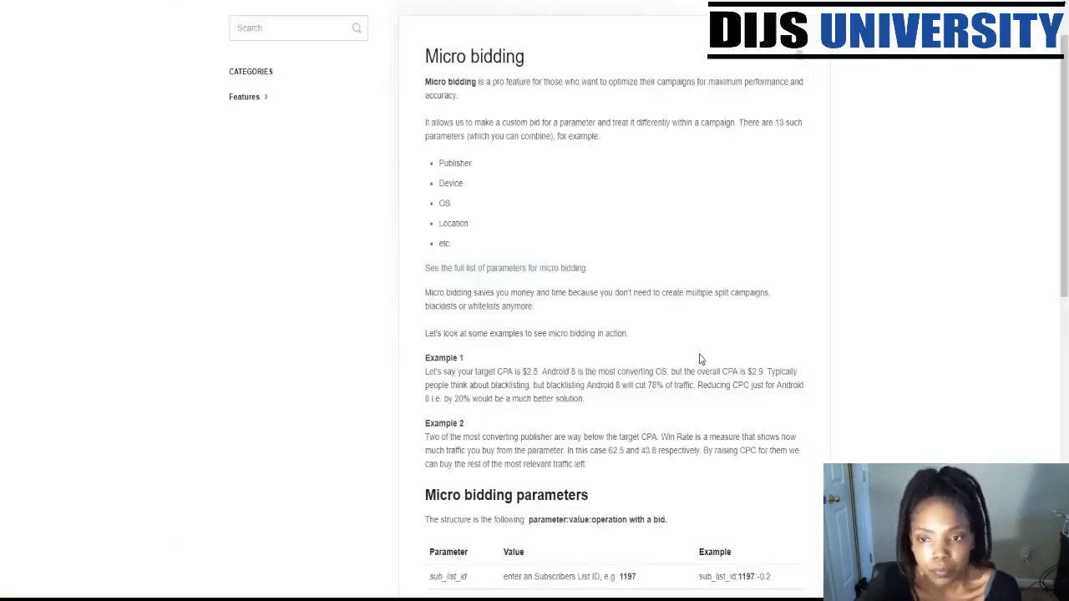
{"action": "scroll", "coordinate": [701, 359], "scroll_direction": "down", "scroll_amount": 1}
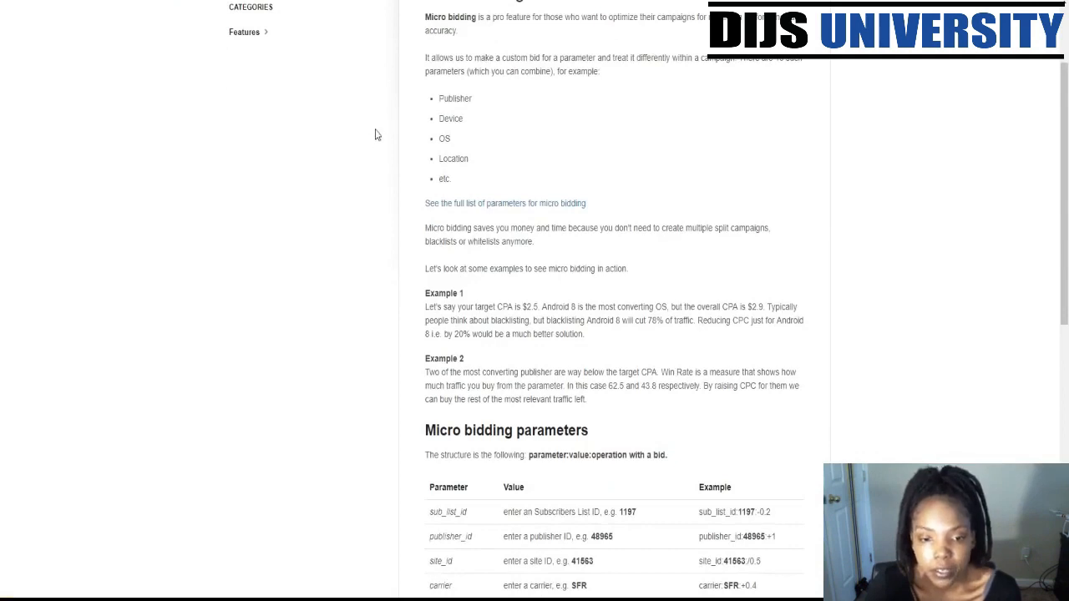
{"action": "scroll", "coordinate": [480, 293], "scroll_direction": "down", "scroll_amount": 4}
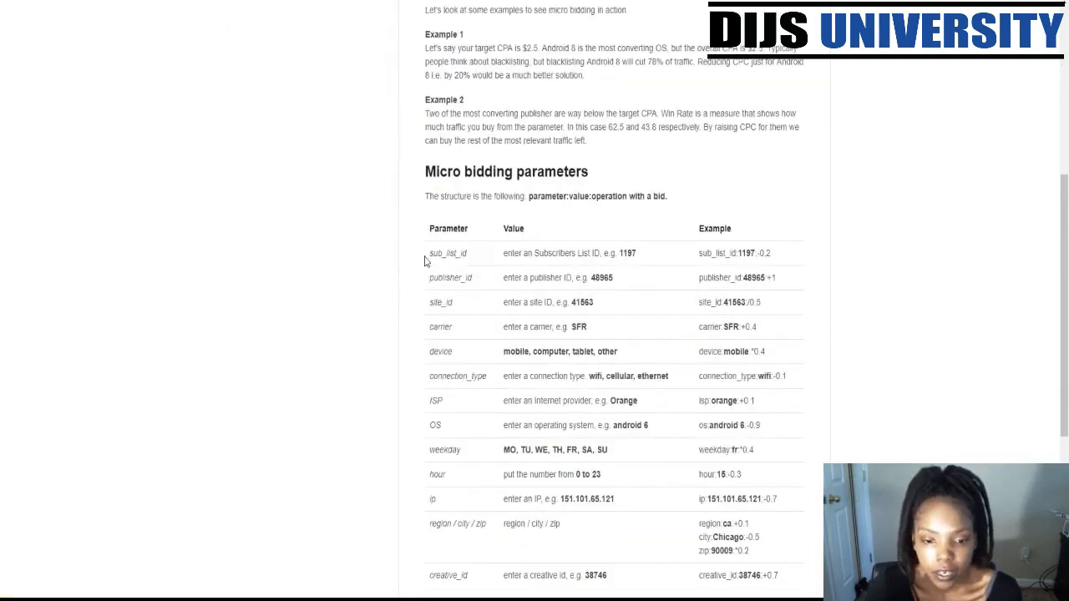
Step: Examine the micro bidding parameters table, including the sub_list_id and publisher_id entries and the values they take
{"action": "left_click_drag", "start_coordinate": [438, 255], "coordinate": [764, 532]}
{"action": "left_click", "coordinate": [763, 531]}
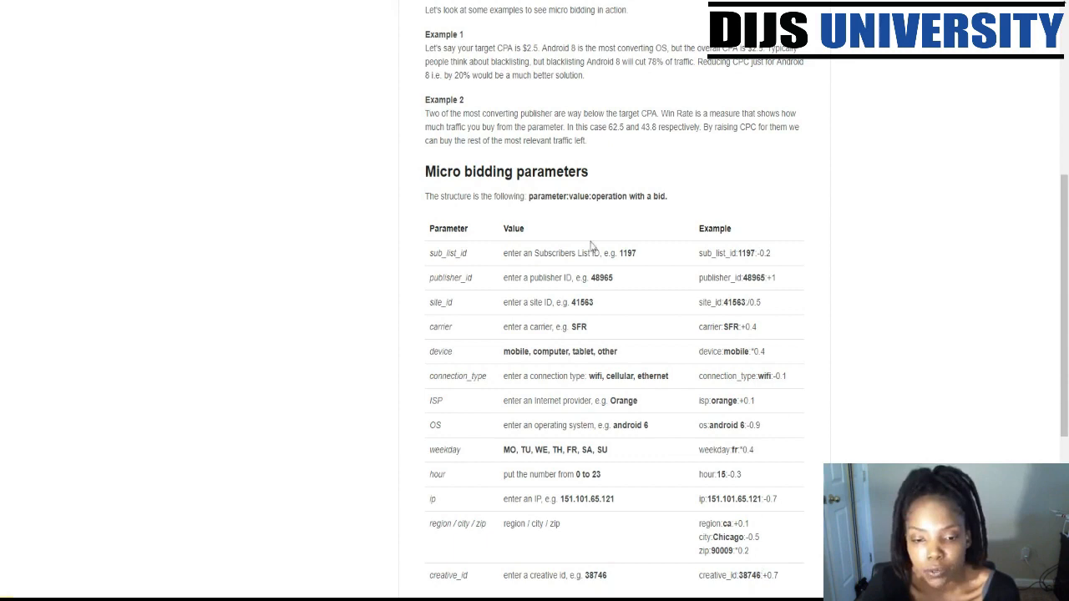
{"action": "scroll", "coordinate": [543, 334], "scroll_direction": "down", "scroll_amount": 3}
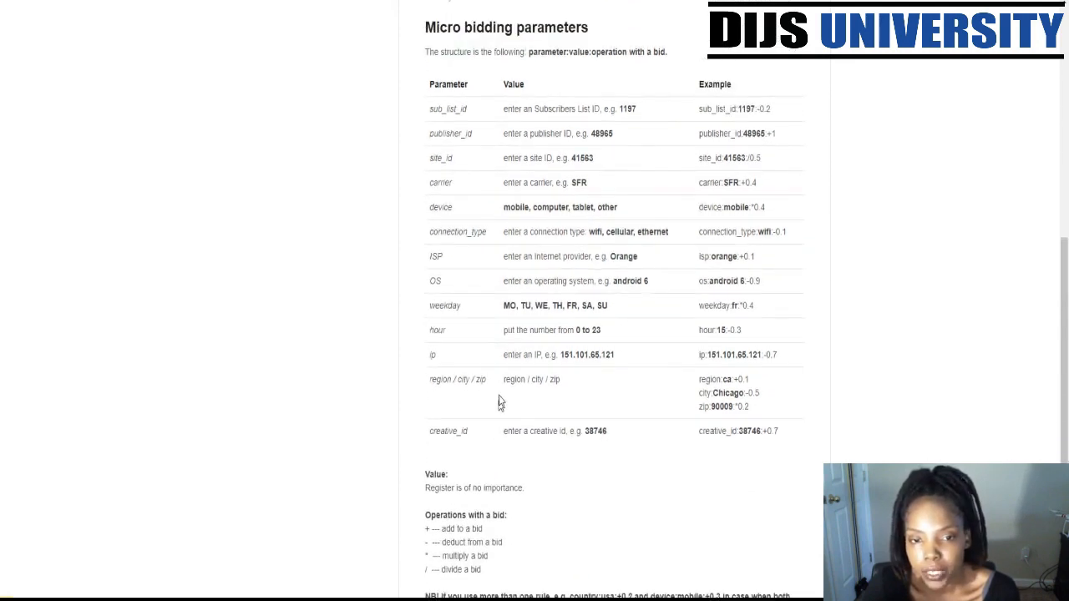
{"action": "scroll", "coordinate": [499, 406], "scroll_direction": "up", "scroll_amount": 1}
{"action": "double_click", "coordinate": [436, 123]}
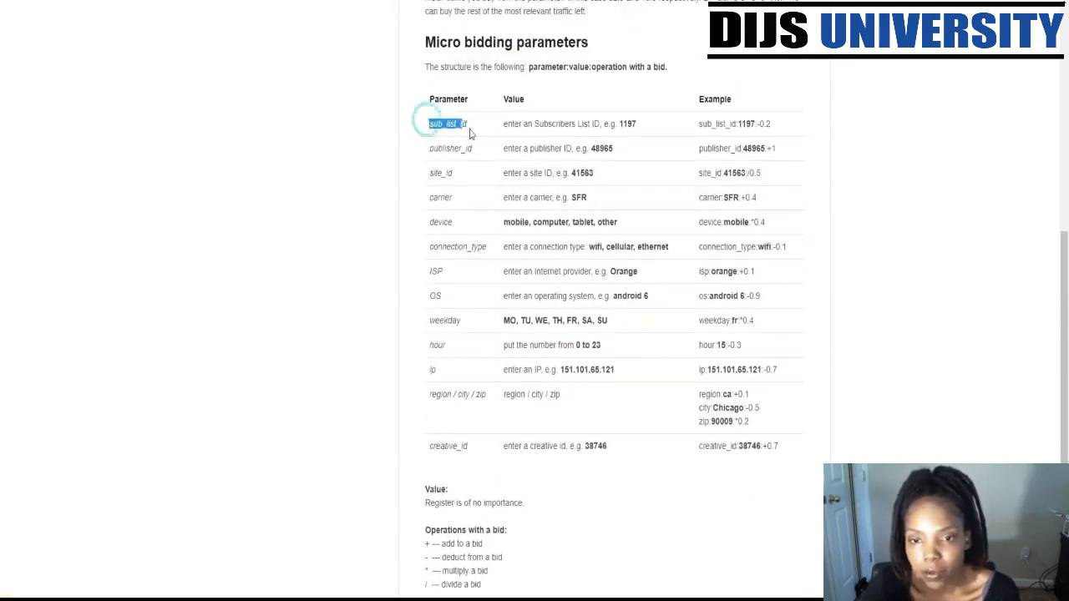
{"action": "double_click", "coordinate": [596, 147]}
{"action": "left_click", "coordinate": [603, 147]}
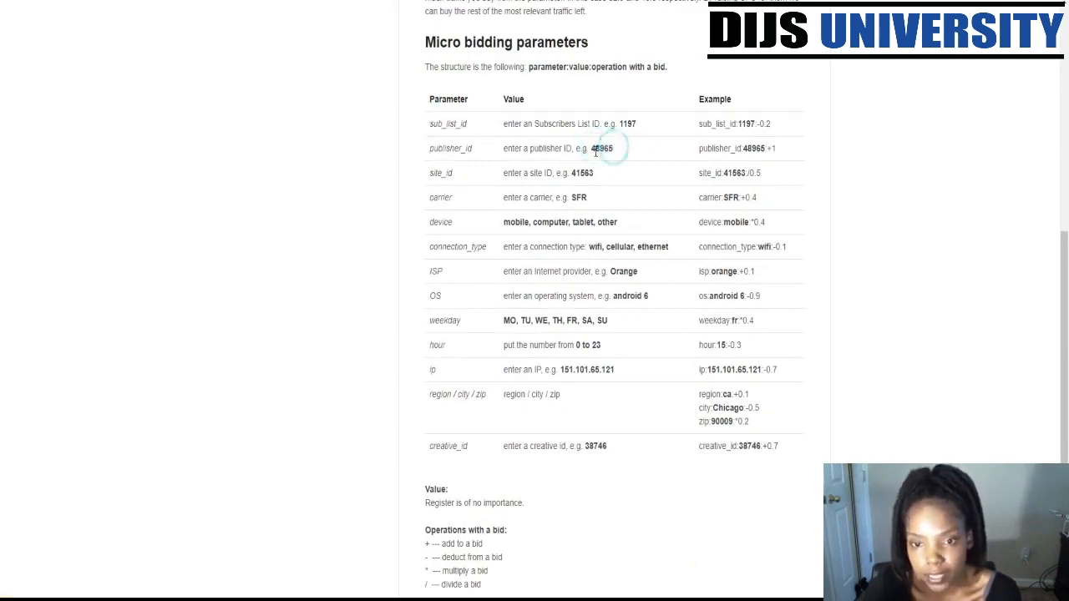
{"action": "left_click_drag", "start_coordinate": [590, 152], "coordinate": [613, 147]}
{"action": "left_click", "coordinate": [616, 149]}
{"action": "left_click", "coordinate": [614, 151]}
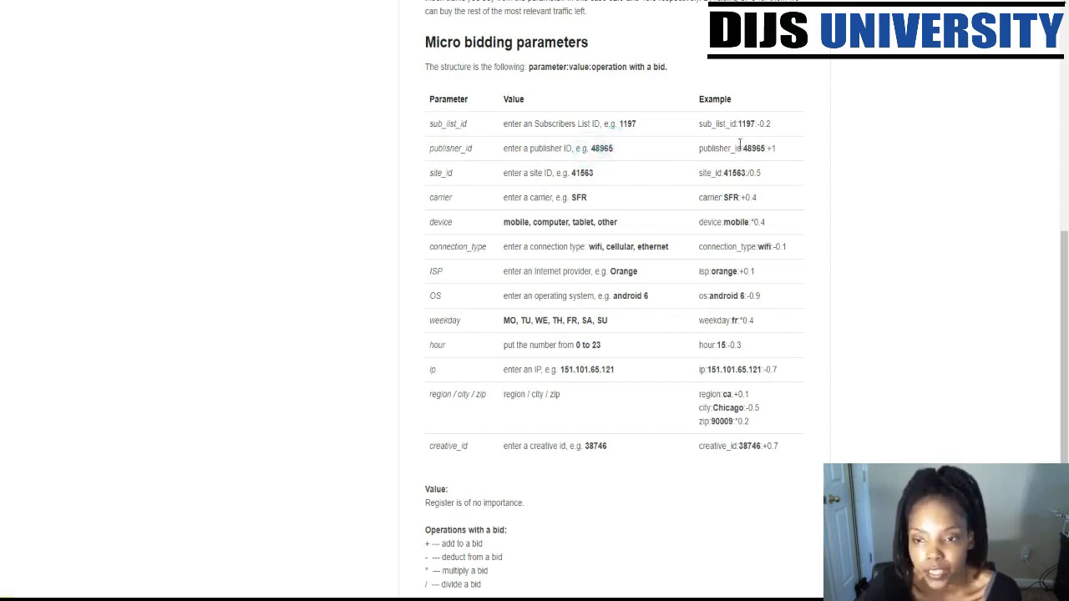
Step: Examine the Example column's bid adjustments for the subscriber list, publisher, carrier and region / city / zip parameters
{"action": "left_click_drag", "start_coordinate": [759, 126], "coordinate": [775, 126]}
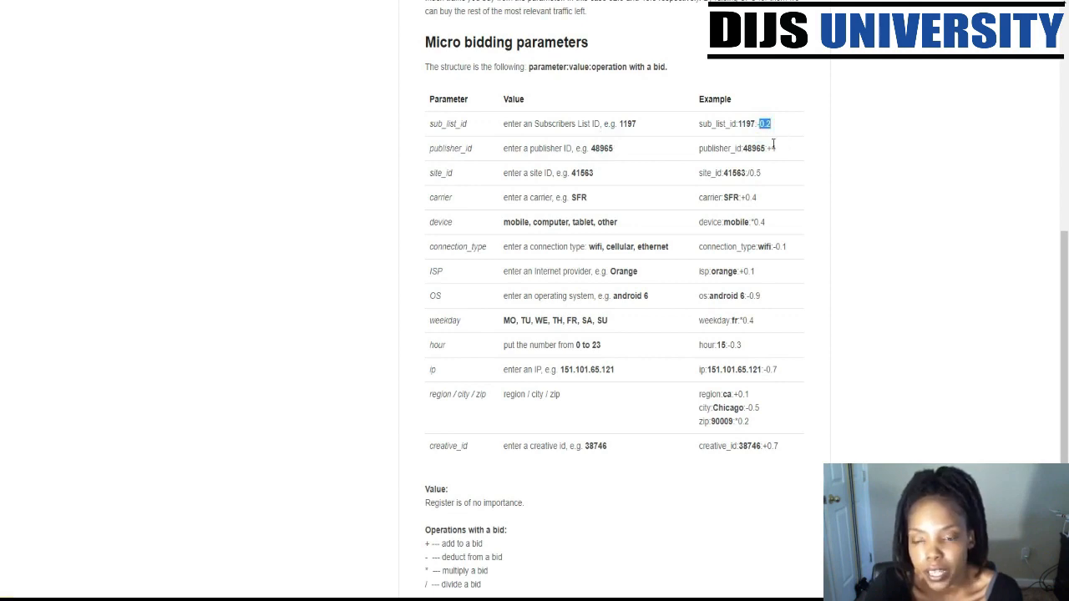
{"action": "left_click_drag", "start_coordinate": [775, 148], "coordinate": [768, 200]}
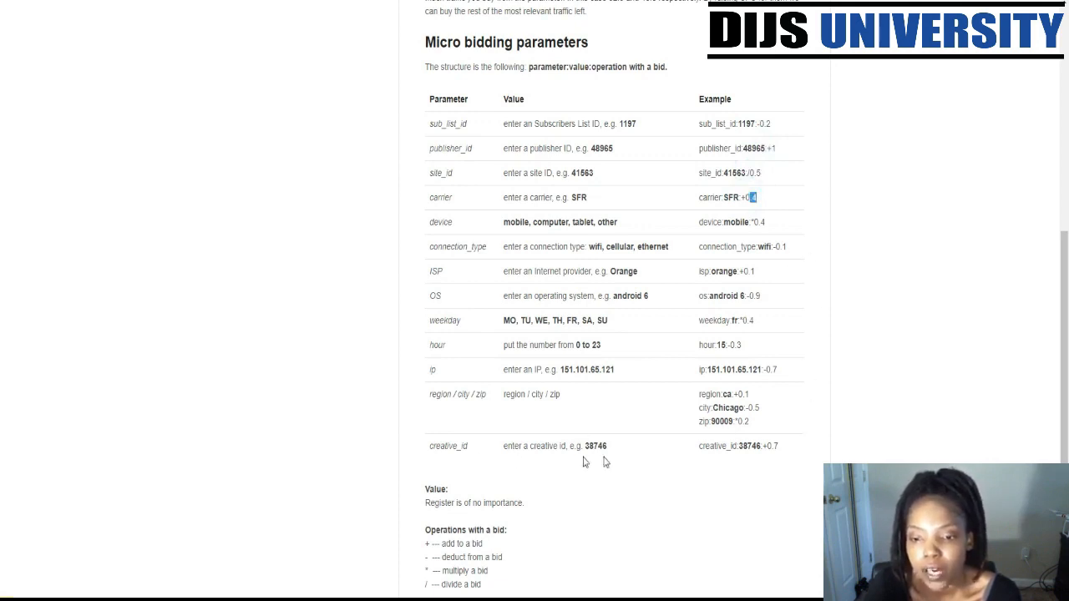
{"action": "left_click_drag", "start_coordinate": [700, 396], "coordinate": [756, 409]}
{"action": "left_click", "coordinate": [751, 389]}
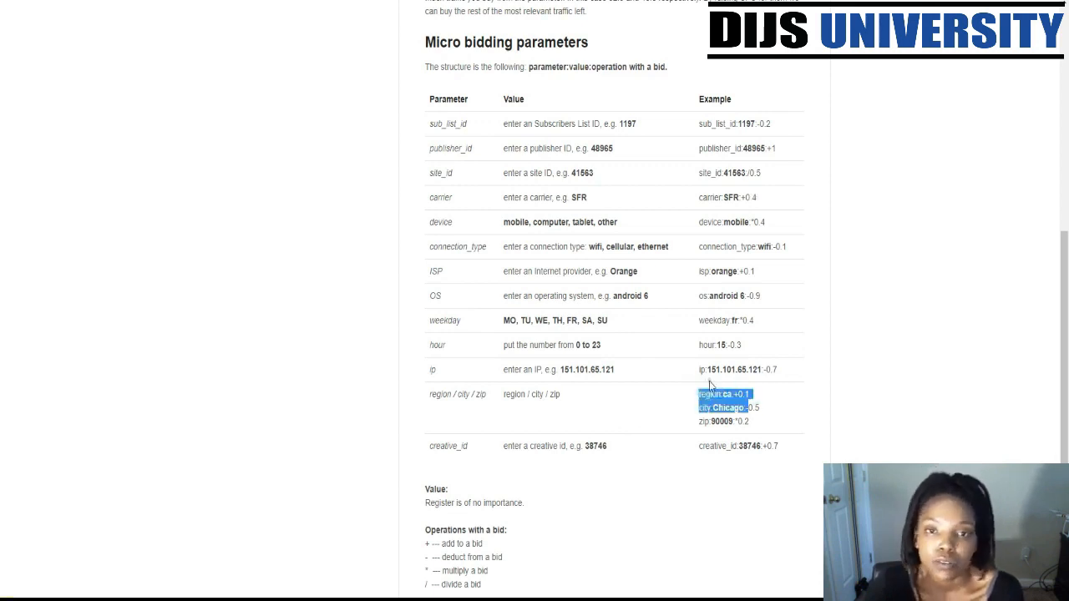
{"action": "scroll", "coordinate": [614, 334], "scroll_direction": "up", "scroll_amount": 3}
Step: Return to the RichPush campaign form and enable IP whitelists / blacklists
{"action": "key", "text": "ctrl+shift+Tab"}
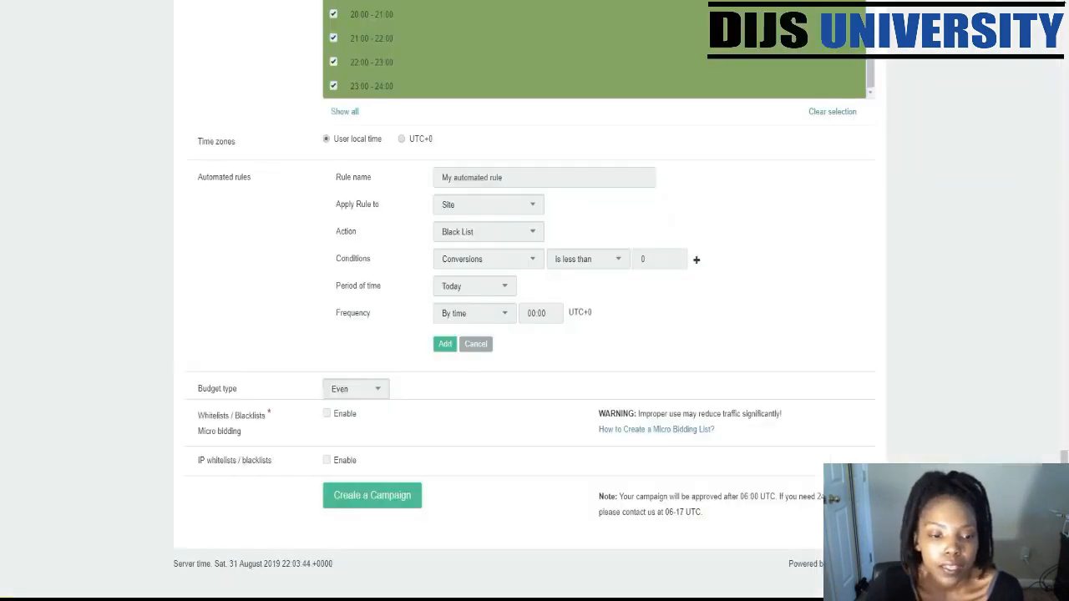
{"action": "left_click", "coordinate": [509, 434]}
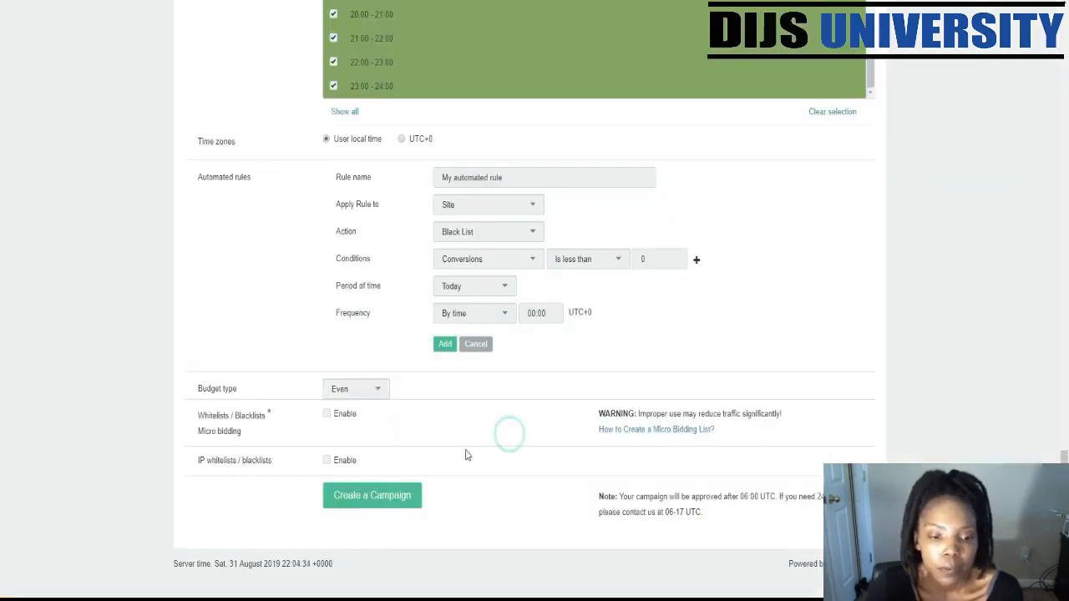
{"action": "left_click", "coordinate": [327, 460]}
{"action": "scroll", "coordinate": [599, 542], "scroll_direction": "down", "scroll_amount": 1}
{"action": "scroll", "coordinate": [599, 543], "scroll_direction": "down", "scroll_amount": 2}
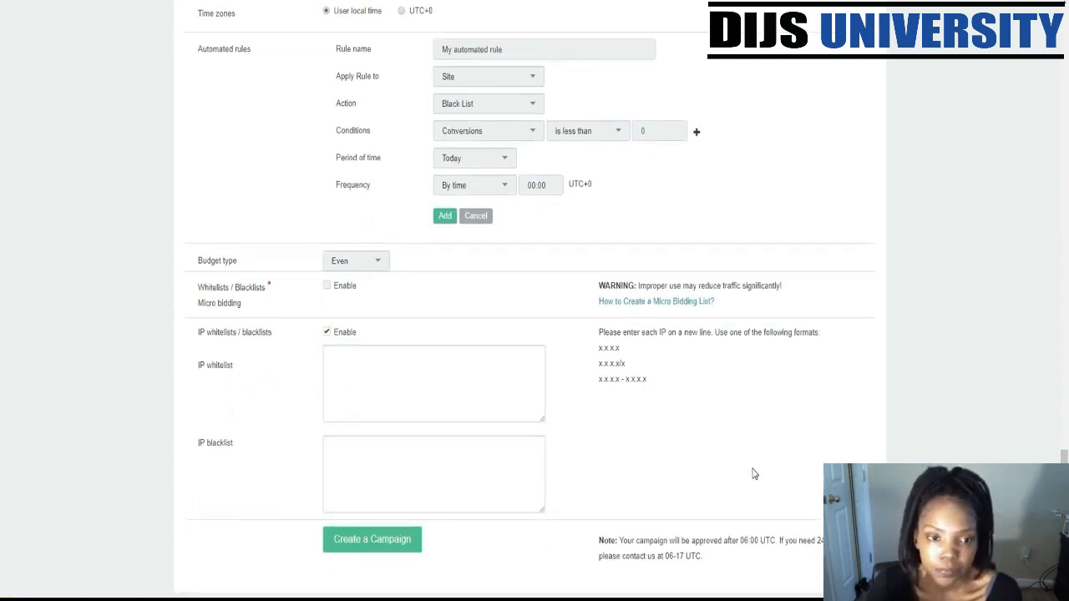
Step: Look back over the campaign settings and switch to the MaxBounty Sephora voucher offer to review its details and tracking link
{"action": "scroll", "coordinate": [753, 473], "scroll_direction": "up", "scroll_amount": 10}
{"action": "scroll", "coordinate": [754, 473], "scroll_direction": "up", "scroll_amount": 5}
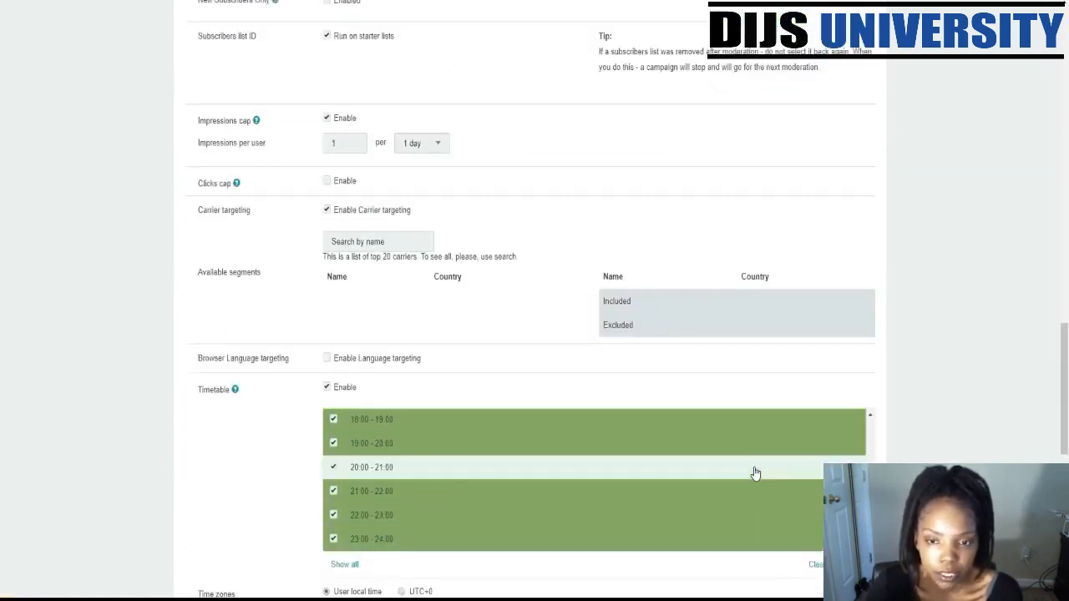
{"action": "scroll", "coordinate": [927, 451], "scroll_direction": "up", "scroll_amount": 12}
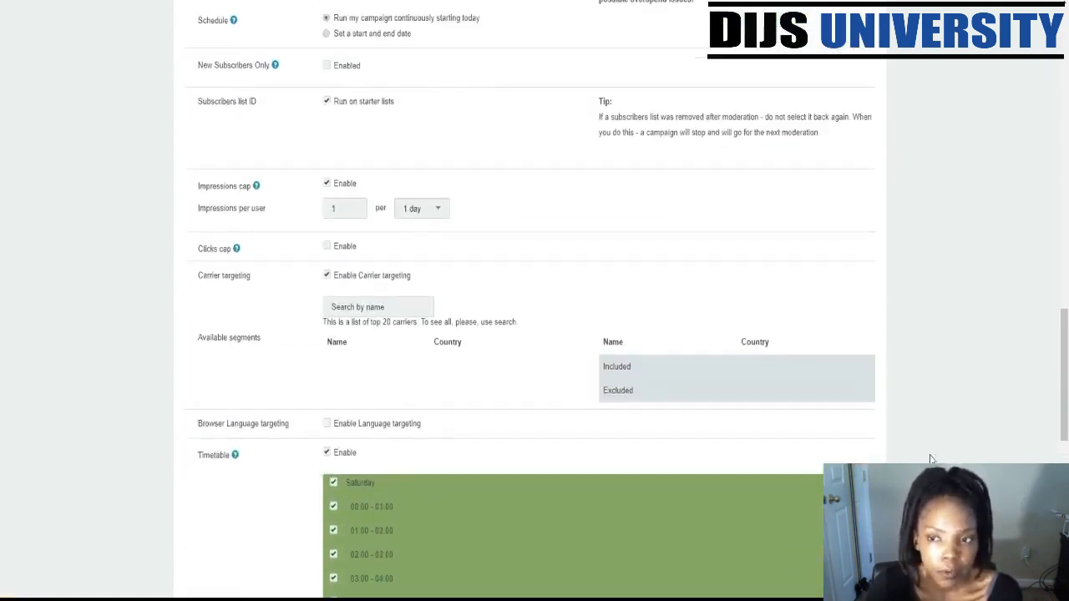
{"action": "scroll", "coordinate": [534, 334], "scroll_direction": "up", "scroll_amount": 12}
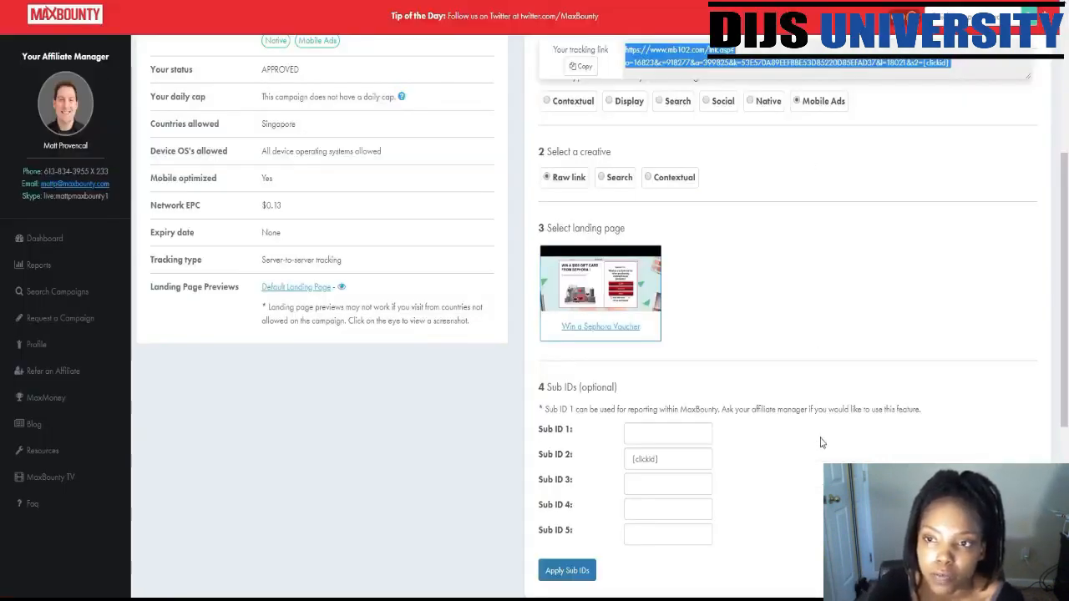
{"action": "scroll", "coordinate": [825, 443], "scroll_direction": "up", "scroll_amount": 2}
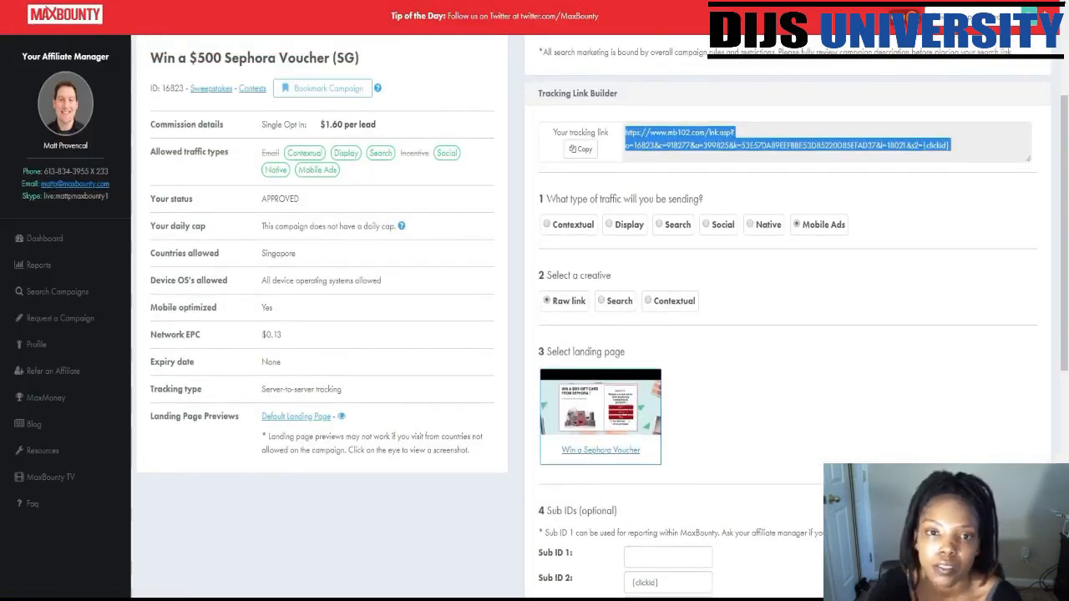
Step: Switch to the postback setup guide's browser page and search Google from there for "sephora makeup"
{"action": "key", "text": "ctrl+Tab"}
{"action": "key", "text": "ctrl+Tab"}
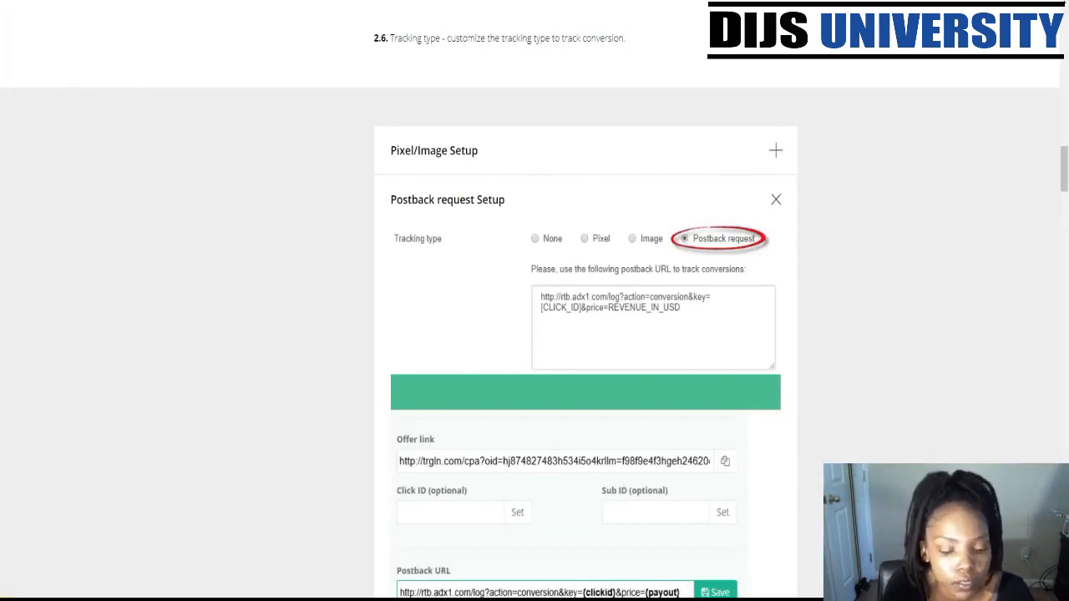
{"action": "key", "text": "ctrl+l"}
{"action": "type", "text": "sephora"}
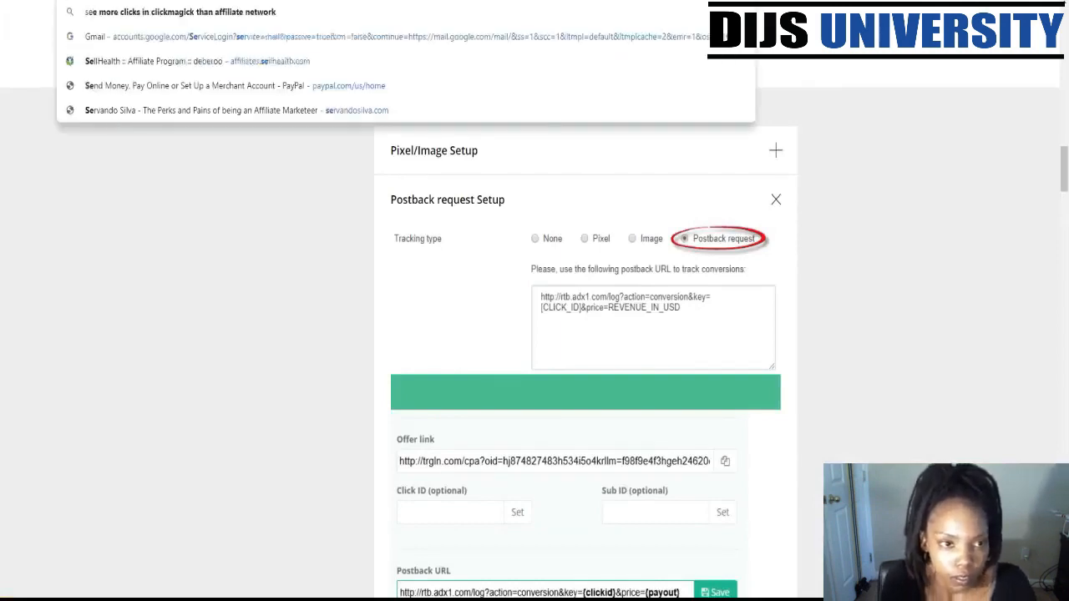
{"action": "type", "text": " makeup"}
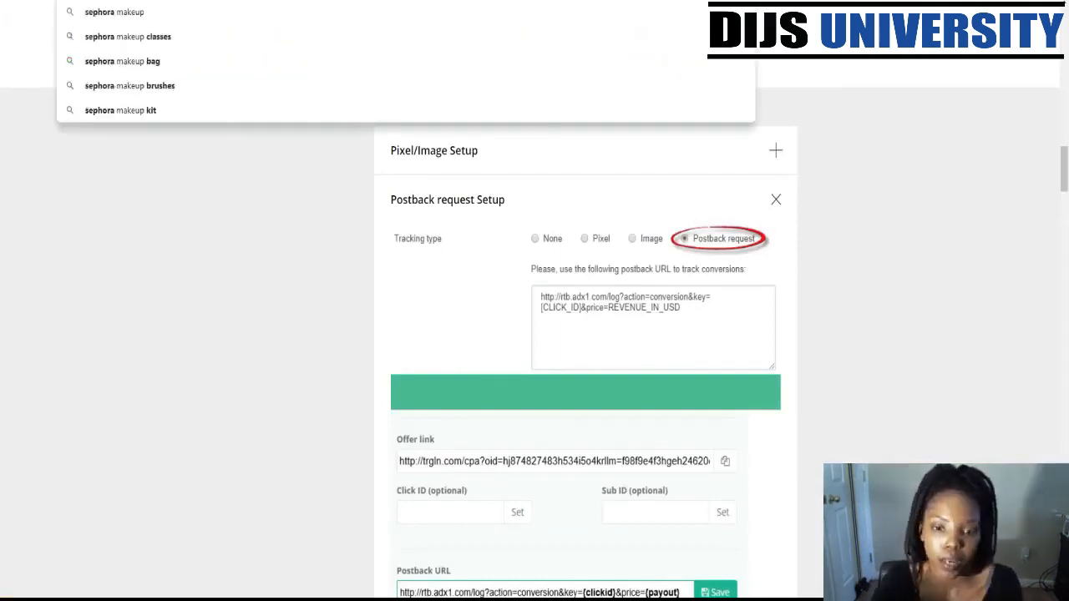
{"action": "key", "text": "Return"}
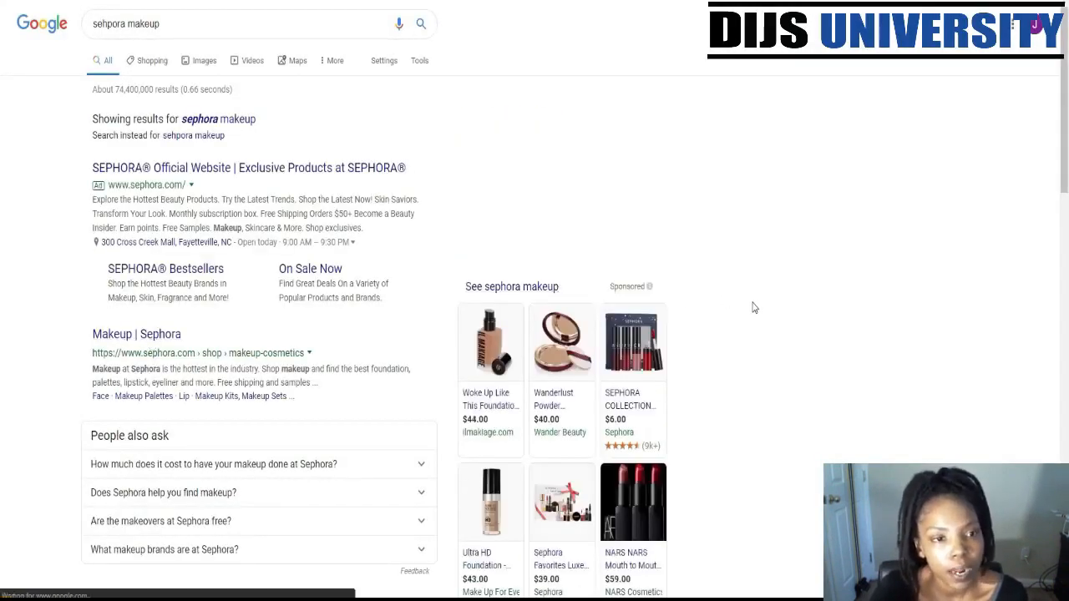
Step: Show the image results for the Sephora makeup search and browse them for possible ad images
{"action": "left_click", "coordinate": [206, 67]}
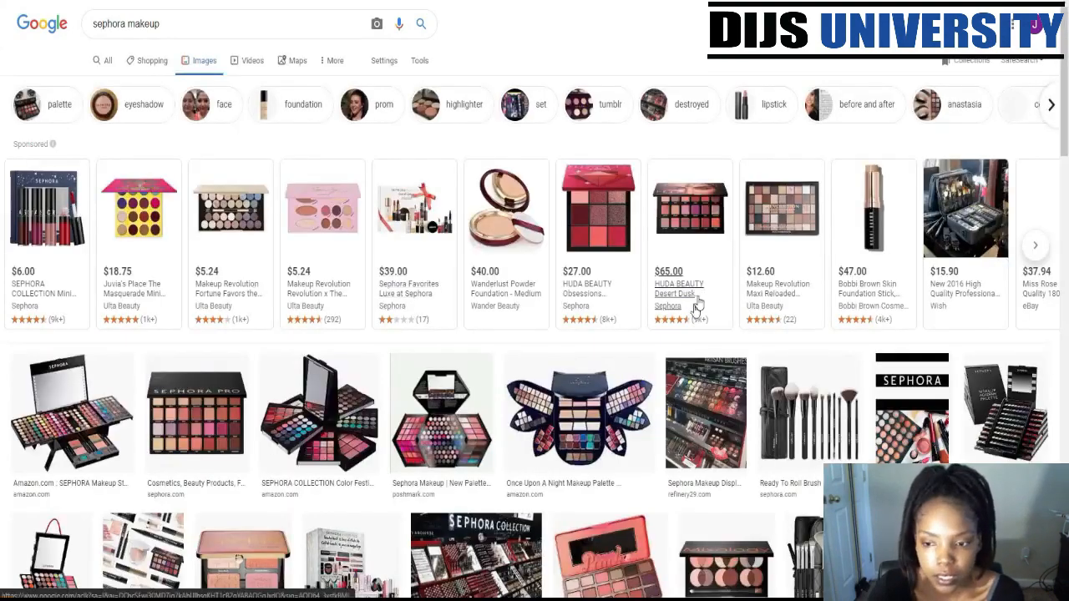
{"action": "scroll", "coordinate": [685, 309], "scroll_direction": "down", "scroll_amount": 4}
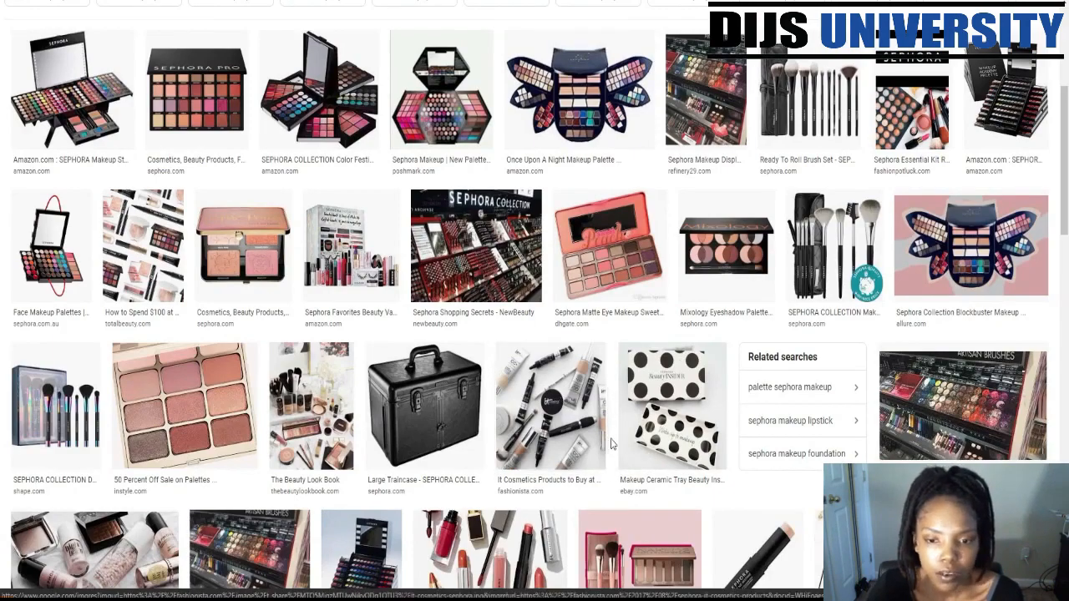
{"action": "scroll", "coordinate": [612, 448], "scroll_direction": "down", "scroll_amount": 2}
{"action": "scroll", "coordinate": [612, 449], "scroll_direction": "down", "scroll_amount": 4}
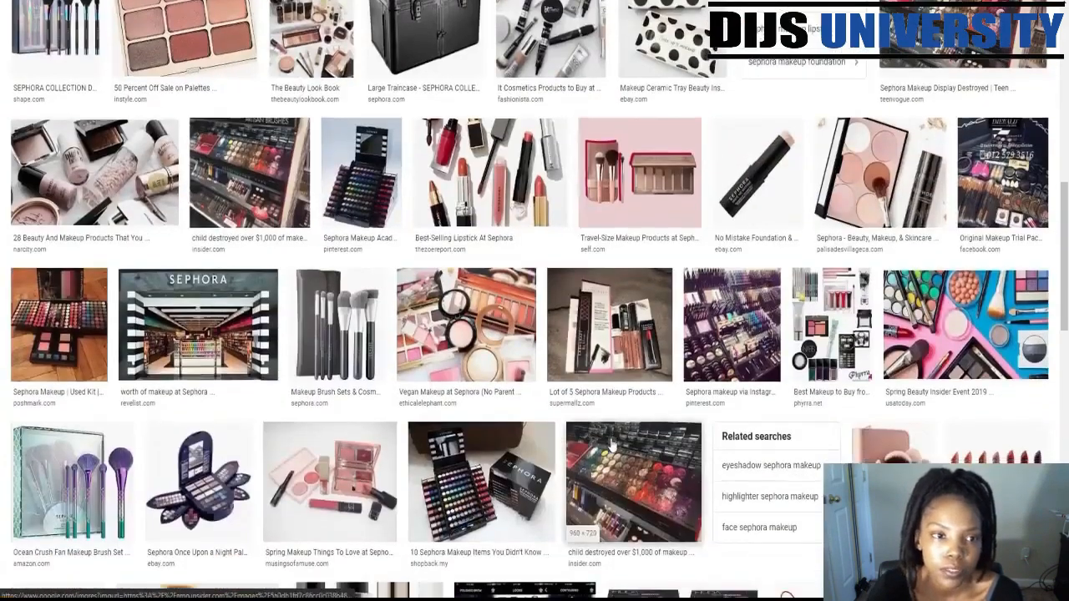
{"action": "scroll", "coordinate": [450, 188], "scroll_direction": "up", "scroll_amount": 6}
{"action": "scroll", "coordinate": [451, 188], "scroll_direction": "up", "scroll_amount": 3}
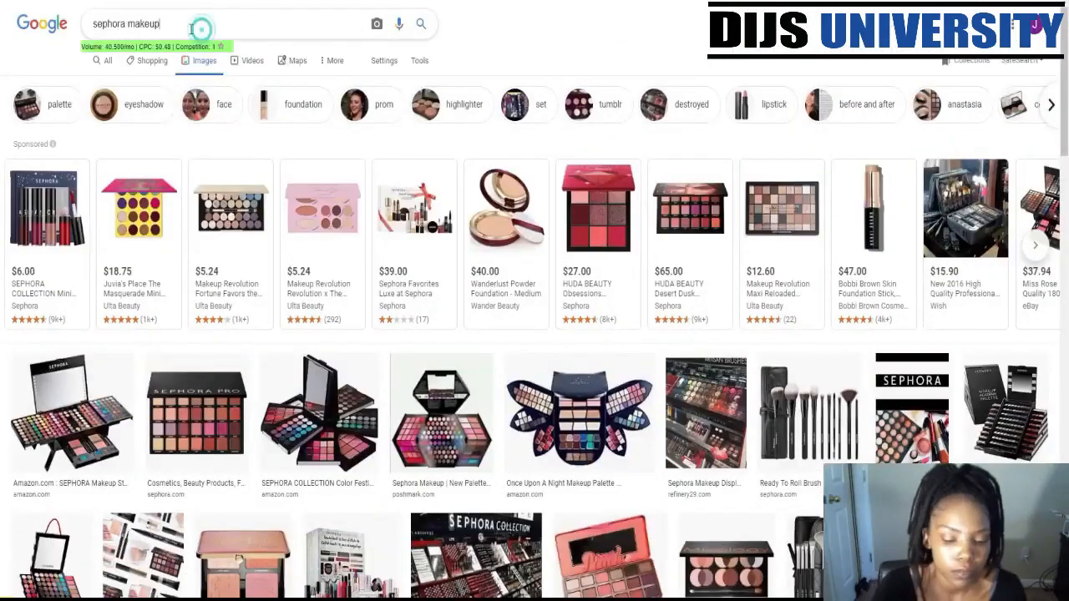
Step: Refine the image search to "sephora makeup sweepstakes" and browse the results for giveaway-style pictures
{"action": "left_click", "coordinate": [159, 32]}
{"action": "type", "text": "sweepstakes"}
{"action": "key", "text": "Return"}
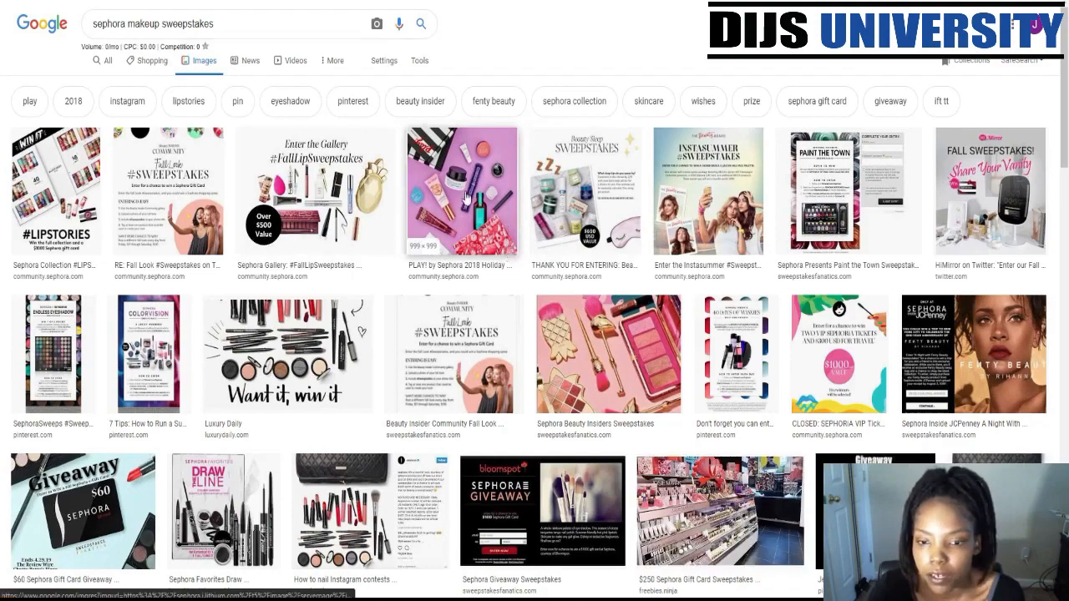
{"action": "scroll", "coordinate": [448, 158], "scroll_direction": "down", "scroll_amount": 2}
{"action": "scroll", "coordinate": [442, 146], "scroll_direction": "down", "scroll_amount": 2}
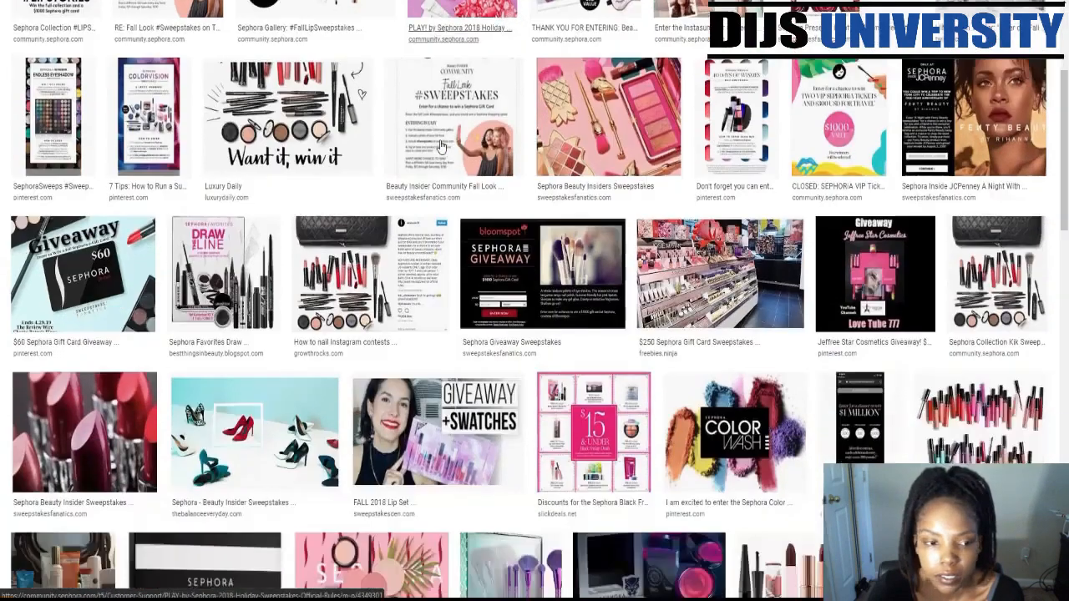
{"action": "scroll", "coordinate": [441, 146], "scroll_direction": "down", "scroll_amount": 2}
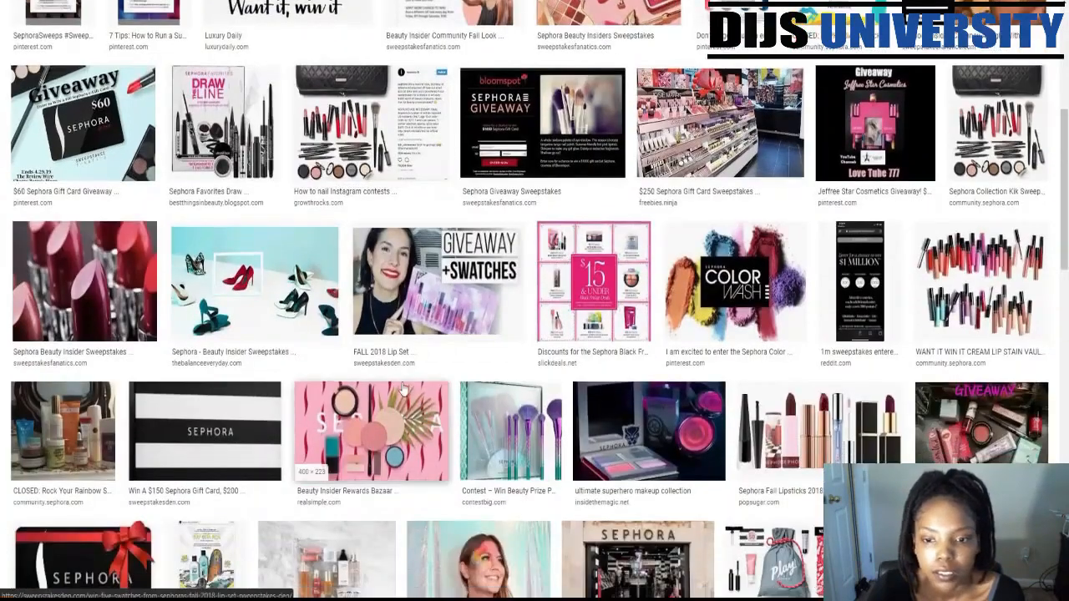
{"action": "scroll", "coordinate": [402, 386], "scroll_direction": "down", "scroll_amount": 2}
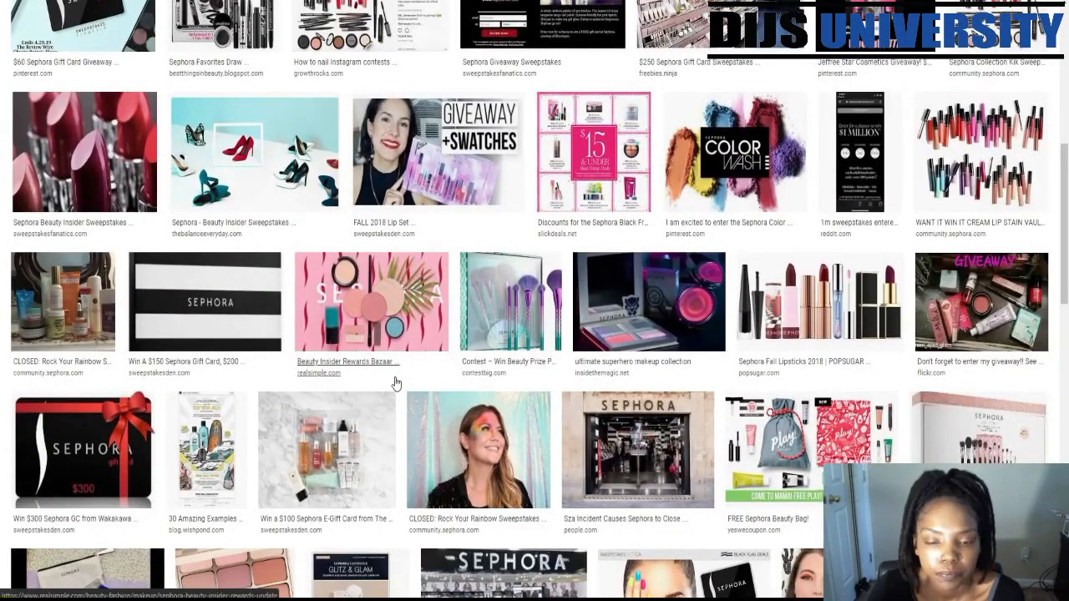
{"action": "scroll", "coordinate": [402, 387], "scroll_direction": "down", "scroll_amount": 4}
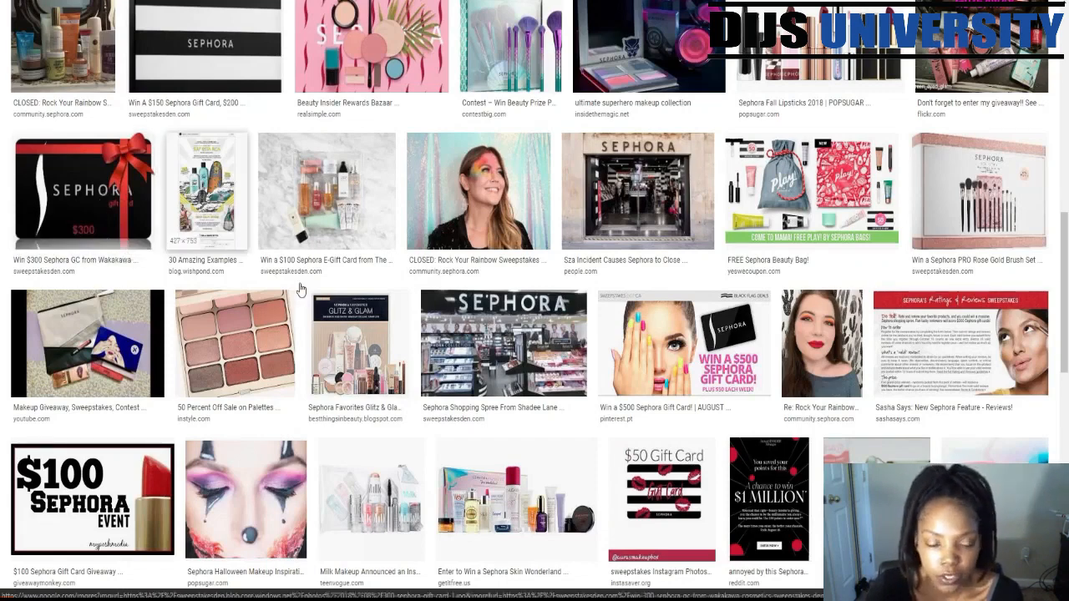
{"action": "scroll", "coordinate": [357, 291], "scroll_direction": "down", "scroll_amount": 3}
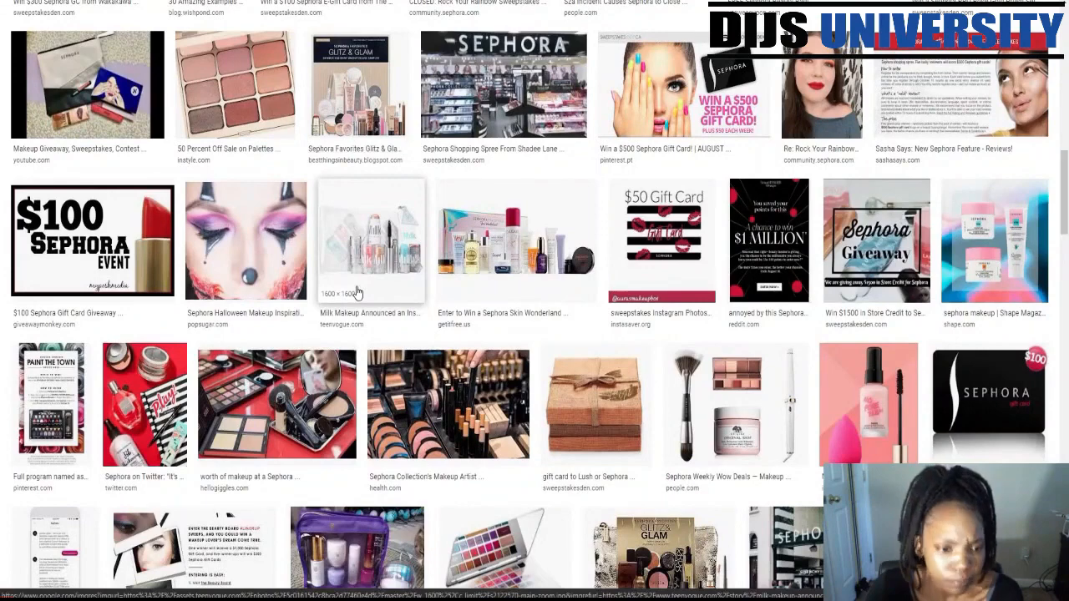
Step: Look through the remaining Sephora makeup sweepstakes image results down to the end of the list for usable ad pictures
{"action": "scroll", "coordinate": [184, 418], "scroll_direction": "down", "scroll_amount": 2}
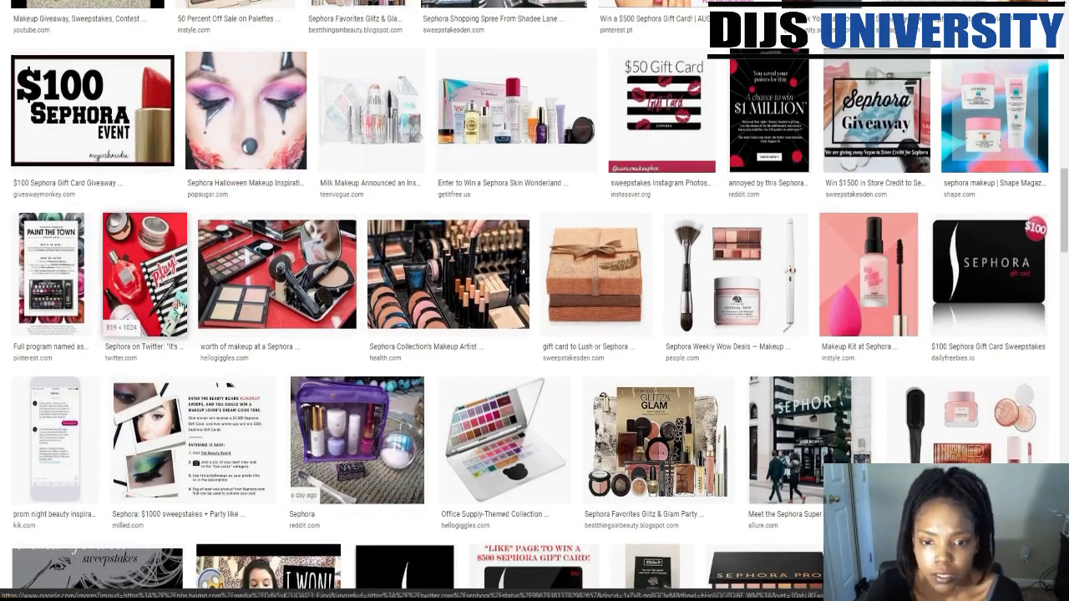
{"action": "scroll", "coordinate": [177, 306], "scroll_direction": "down", "scroll_amount": 3}
{"action": "scroll", "coordinate": [177, 306], "scroll_direction": "down", "scroll_amount": 5}
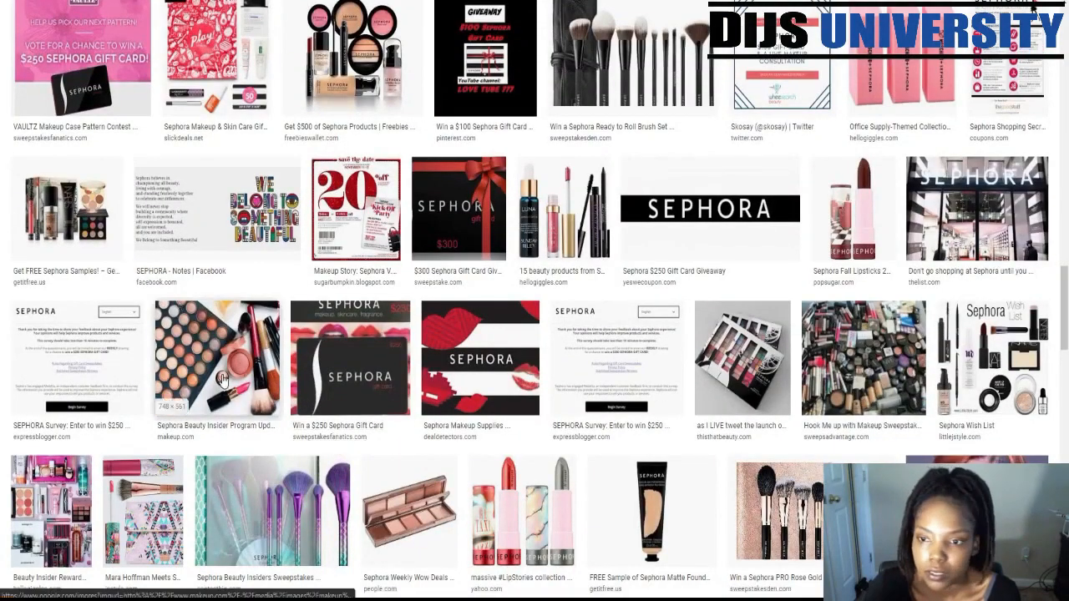
{"action": "scroll", "coordinate": [222, 380], "scroll_direction": "down", "scroll_amount": 2}
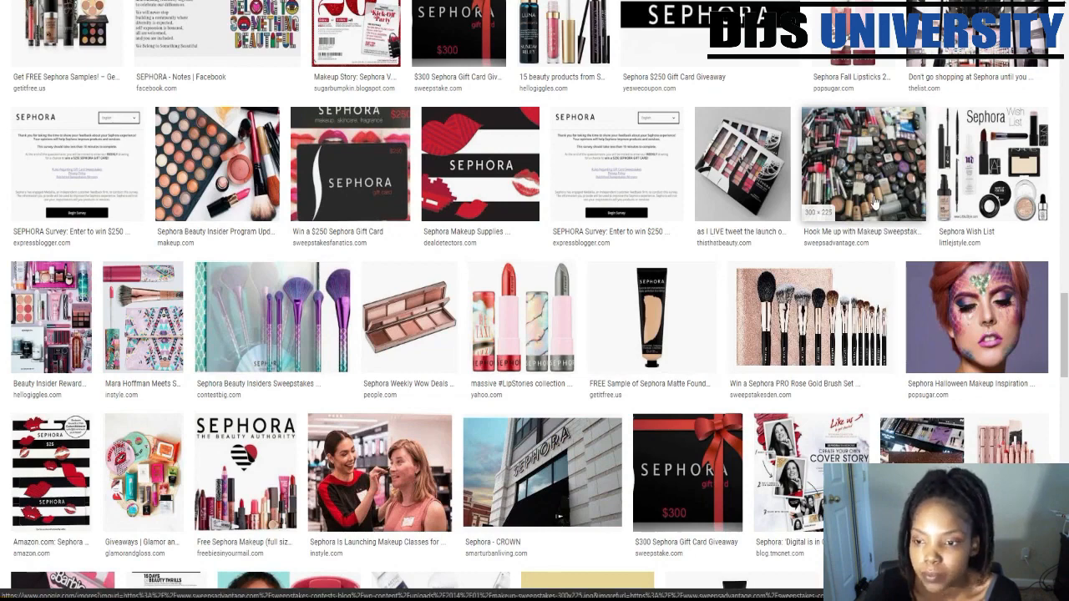
{"action": "scroll", "coordinate": [875, 201], "scroll_direction": "down", "scroll_amount": 2}
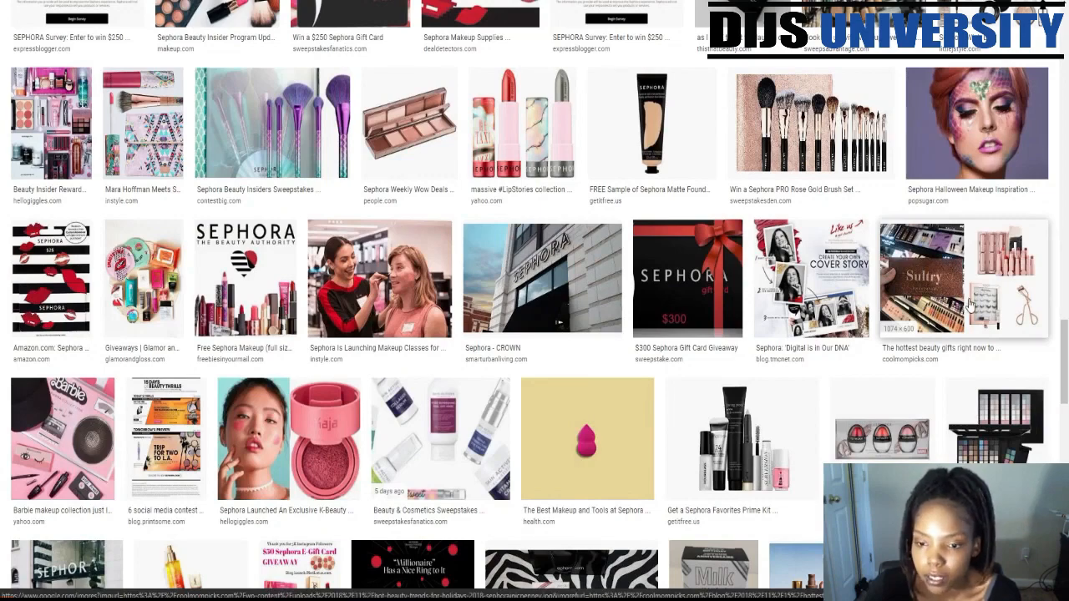
{"action": "scroll", "coordinate": [968, 284], "scroll_direction": "down", "scroll_amount": 1}
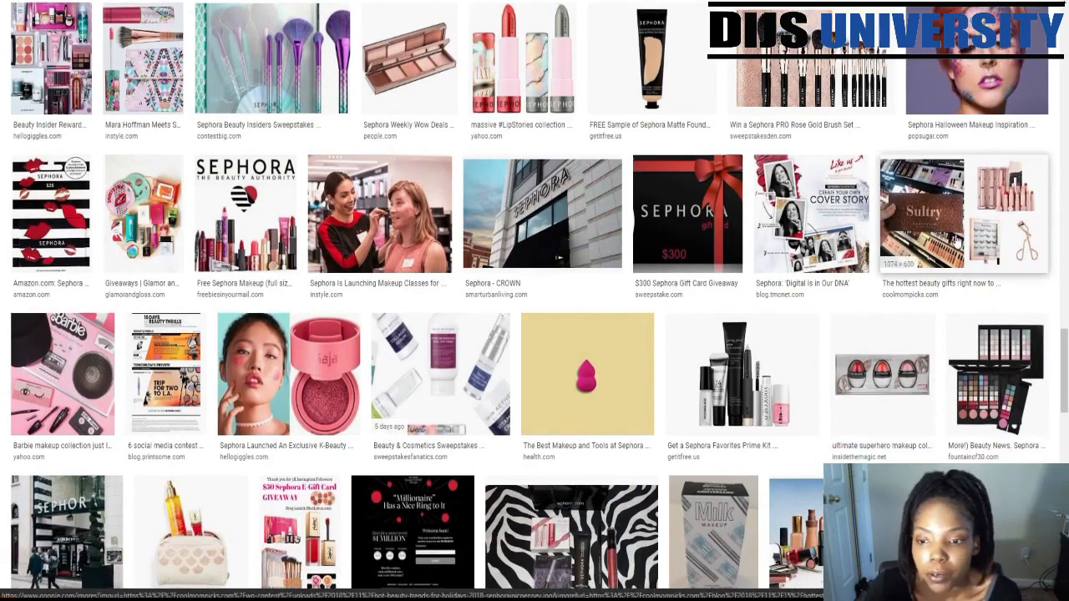
{"action": "scroll", "coordinate": [952, 251], "scroll_direction": "down", "scroll_amount": 2}
{"action": "scroll", "coordinate": [948, 252], "scroll_direction": "down", "scroll_amount": 4}
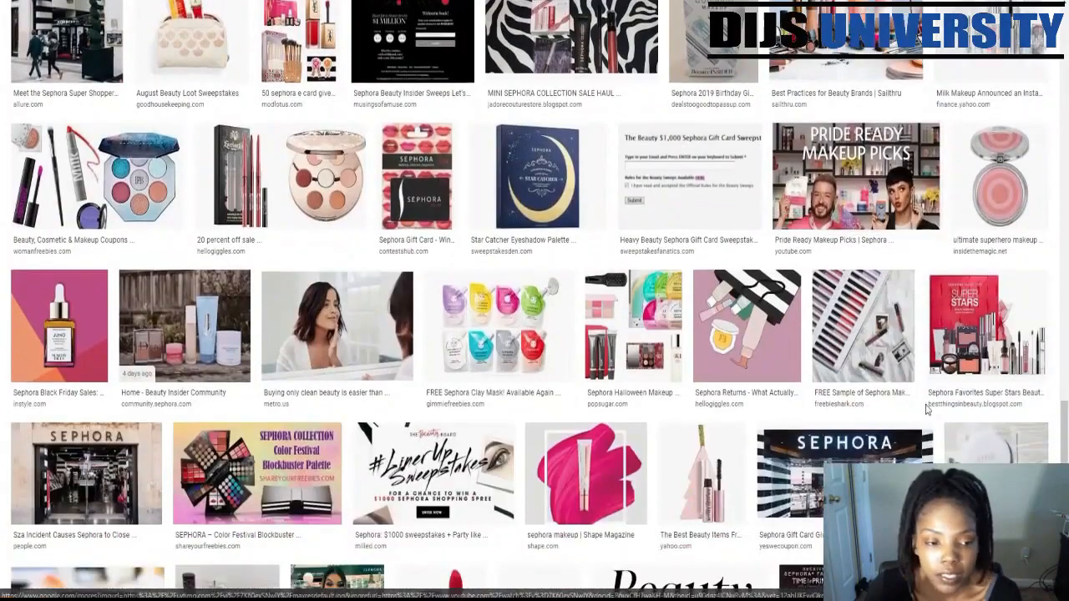
{"action": "scroll", "coordinate": [925, 409], "scroll_direction": "down", "scroll_amount": 2}
{"action": "scroll", "coordinate": [827, 389], "scroll_direction": "down", "scroll_amount": 2}
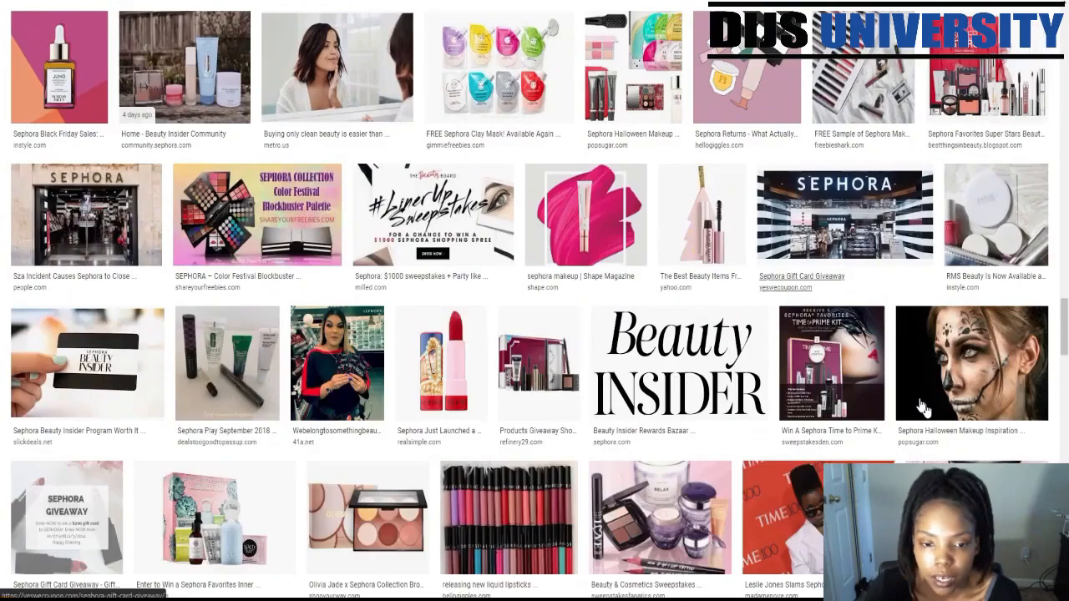
{"action": "scroll", "coordinate": [821, 382], "scroll_direction": "down", "scroll_amount": 5}
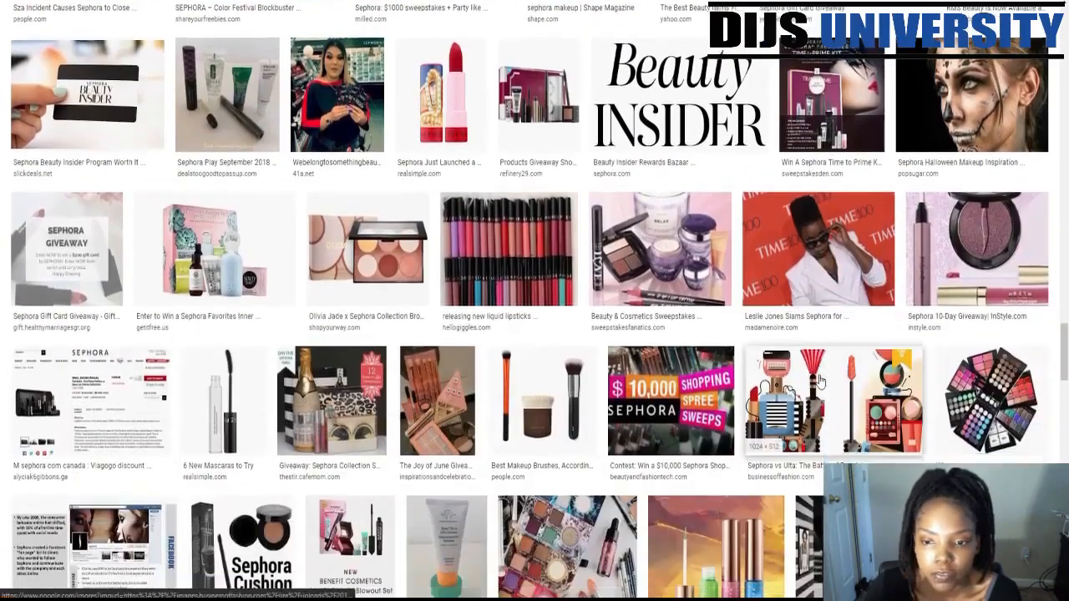
{"action": "scroll", "coordinate": [821, 381], "scroll_direction": "down", "scroll_amount": 1}
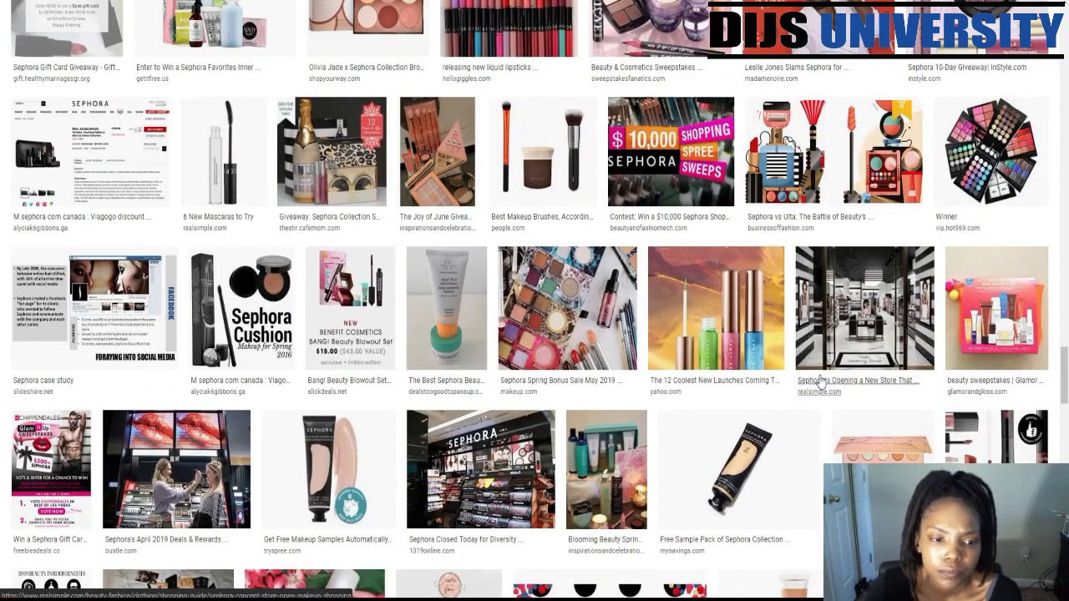
{"action": "scroll", "coordinate": [821, 382], "scroll_direction": "down", "scroll_amount": 3}
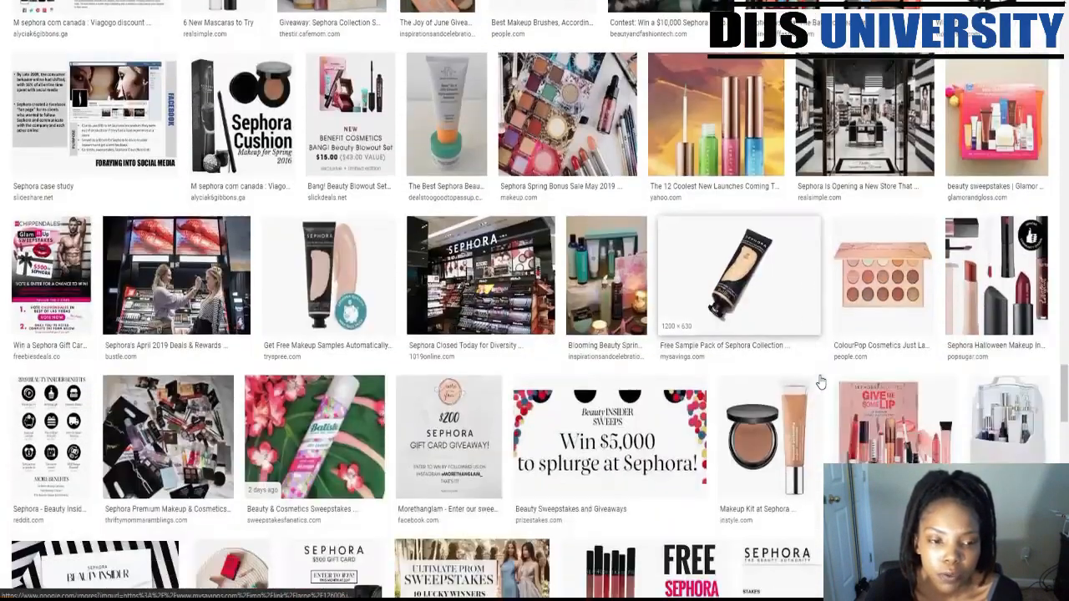
{"action": "scroll", "coordinate": [821, 382], "scroll_direction": "down", "scroll_amount": 2}
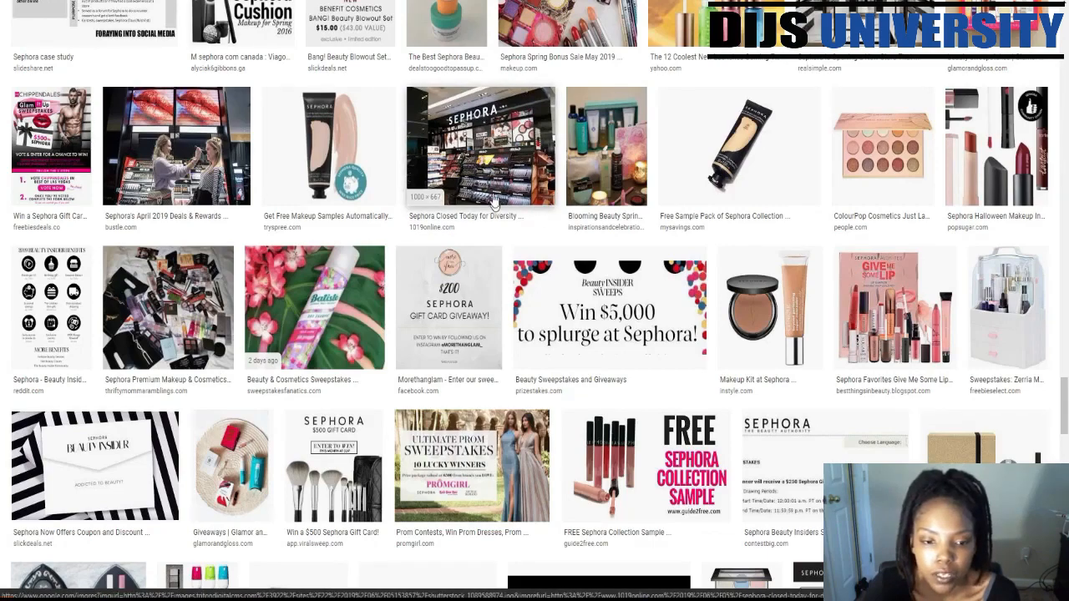
{"action": "scroll", "coordinate": [494, 203], "scroll_direction": "down", "scroll_amount": 8}
{"action": "scroll", "coordinate": [514, 221], "scroll_direction": "down", "scroll_amount": 6}
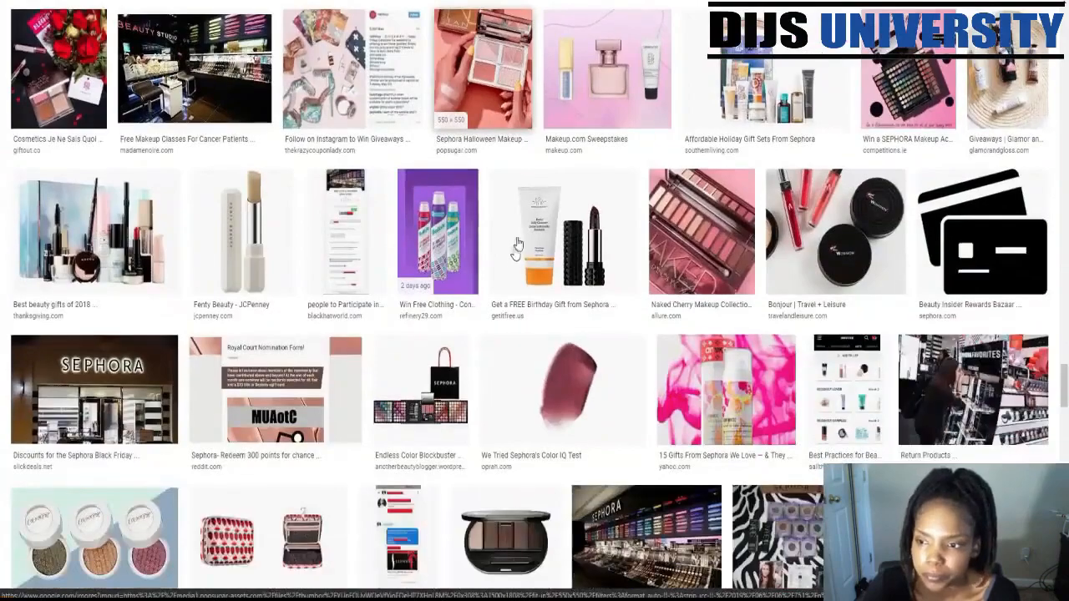
{"action": "scroll", "coordinate": [518, 243], "scroll_direction": "down", "scroll_amount": 4}
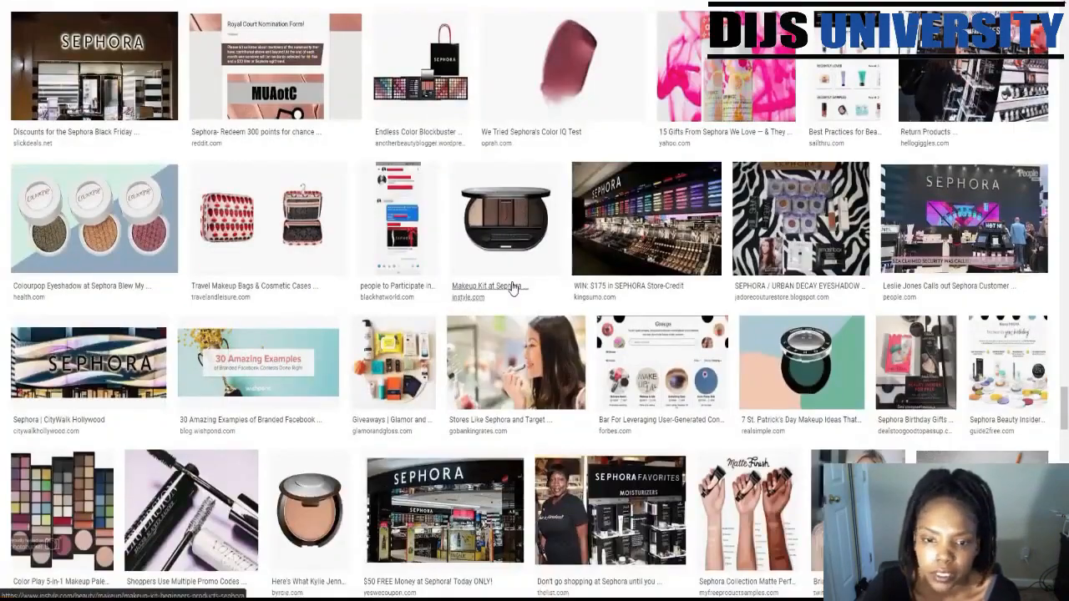
{"action": "scroll", "coordinate": [513, 286], "scroll_direction": "down", "scroll_amount": 3}
{"action": "scroll", "coordinate": [513, 286], "scroll_direction": "down", "scroll_amount": 5}
{"action": "scroll", "coordinate": [513, 288], "scroll_direction": "down", "scroll_amount": 4}
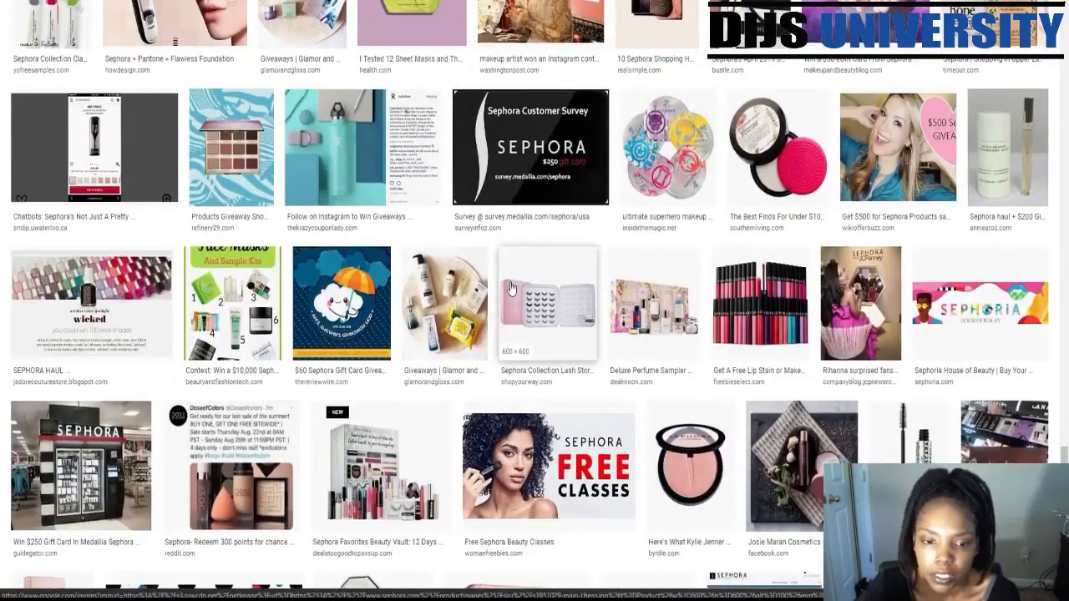
{"action": "scroll", "coordinate": [512, 289], "scroll_direction": "down", "scroll_amount": 6}
{"action": "scroll", "coordinate": [511, 287], "scroll_direction": "down", "scroll_amount": 5}
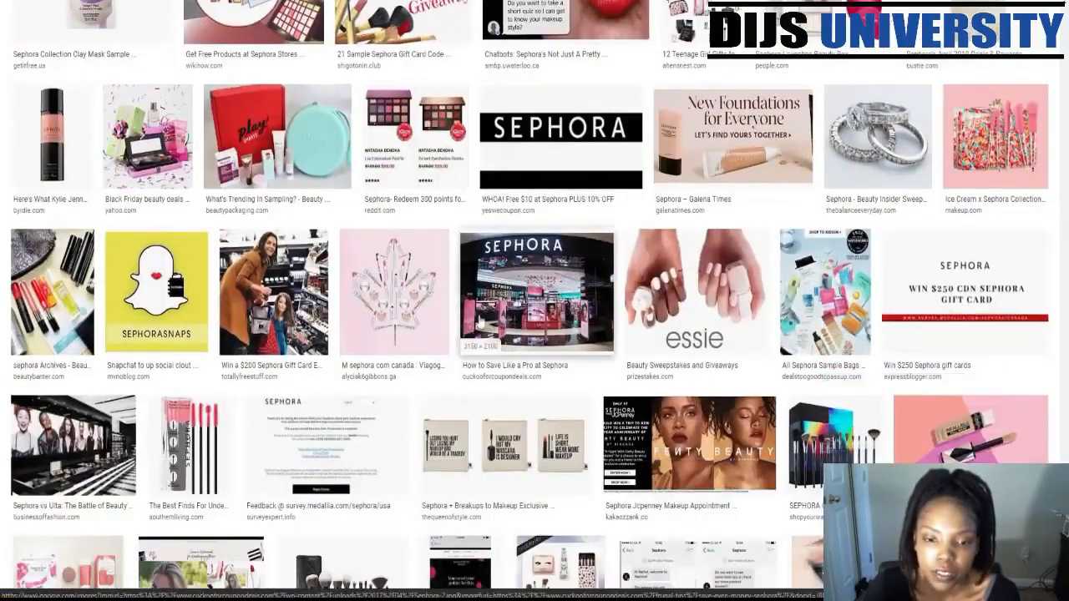
{"action": "scroll", "coordinate": [561, 334], "scroll_direction": "down", "scroll_amount": 3}
{"action": "scroll", "coordinate": [561, 334], "scroll_direction": "down", "scroll_amount": 4}
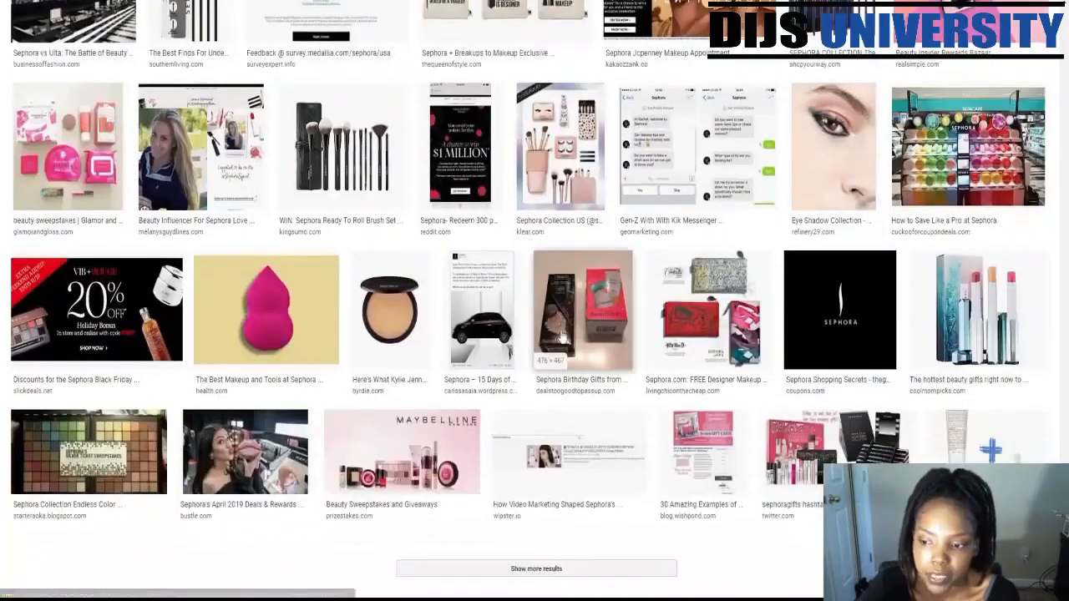
Step: Return to the start of the image results and change the search to "sephora makeup black friday"
{"action": "left_click_drag", "start_coordinate": [1065, 570], "coordinate": [1063, 23]}
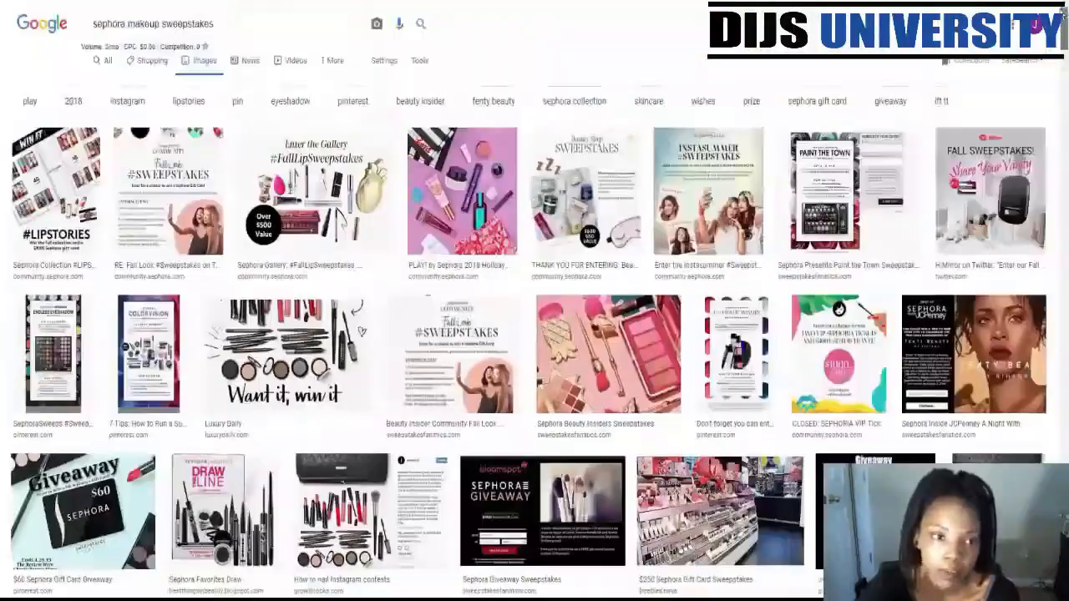
{"action": "double_click", "coordinate": [197, 24]}
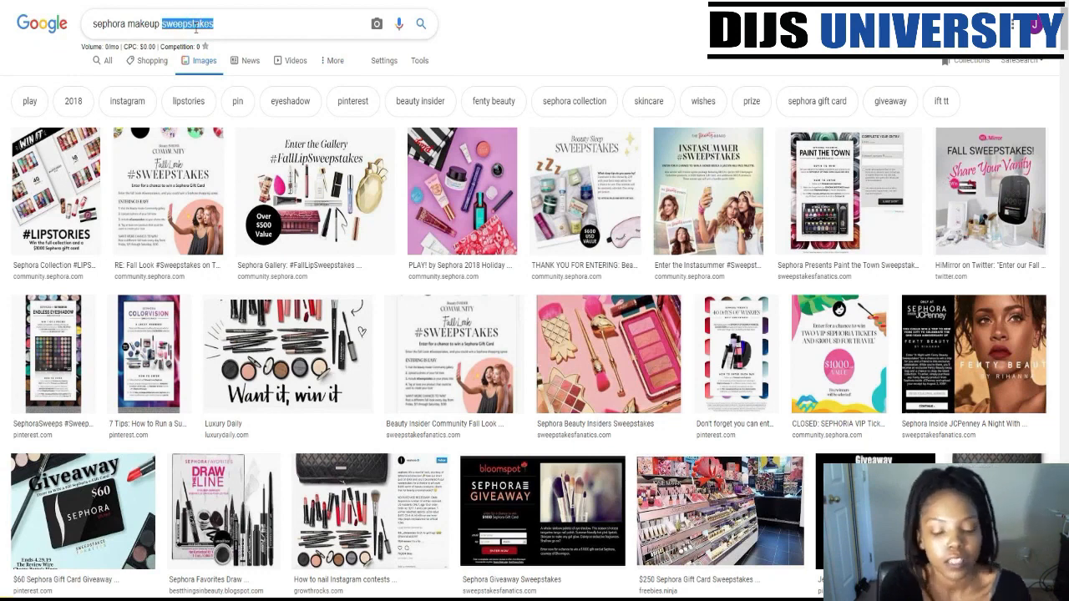
{"action": "key", "text": "BackSpace"}
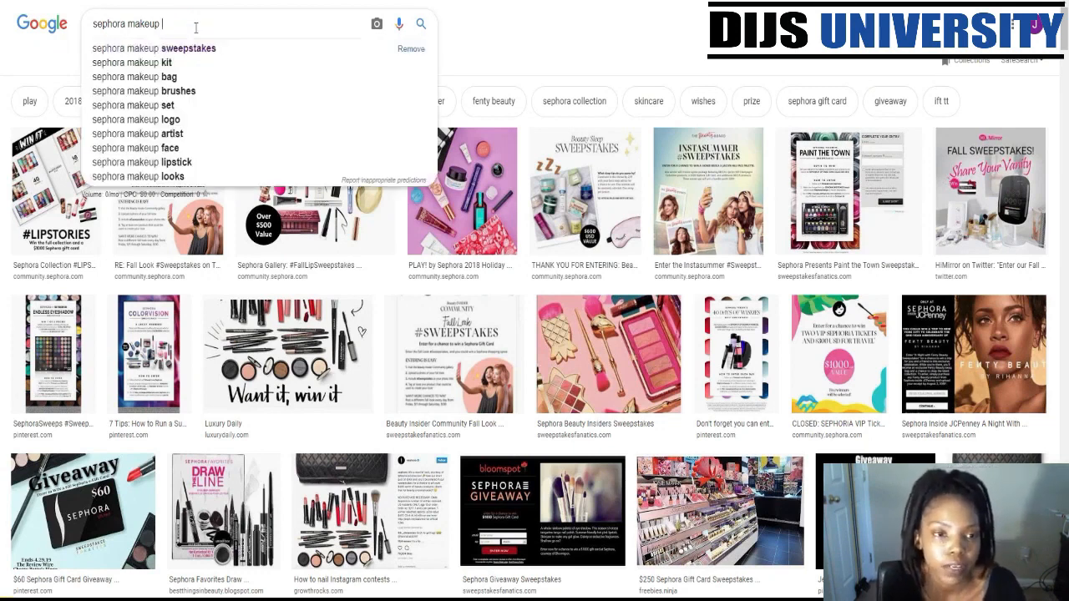
{"action": "type", "text": "black friday"}
{"action": "key", "text": "Return"}
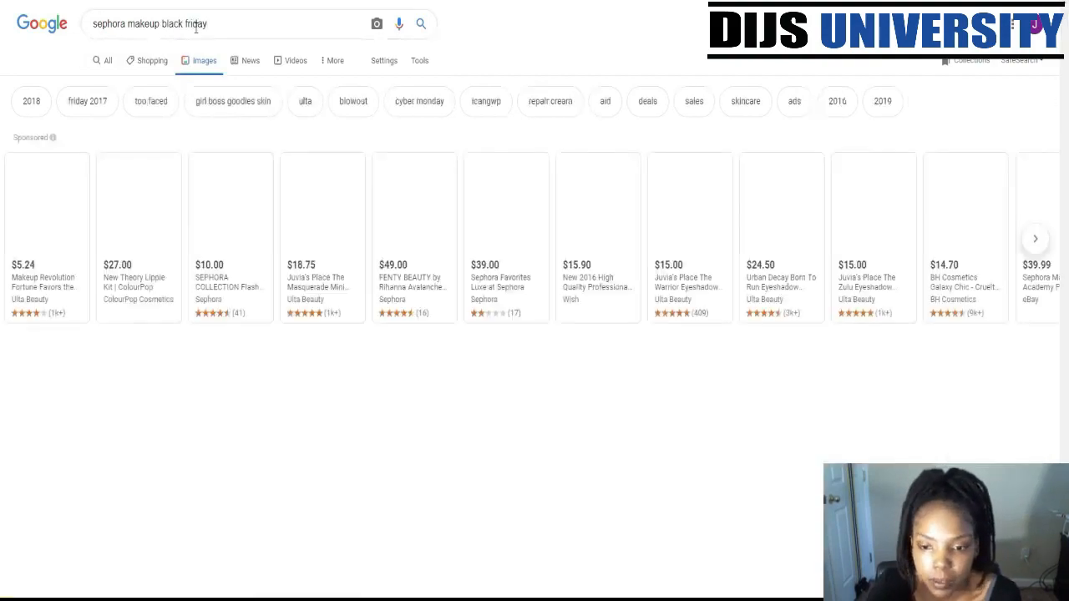
Step: Browse the Black Friday image results for Sephora store, product and sale pictures suitable for the ad
{"action": "scroll", "coordinate": [418, 315], "scroll_direction": "down", "scroll_amount": 5}
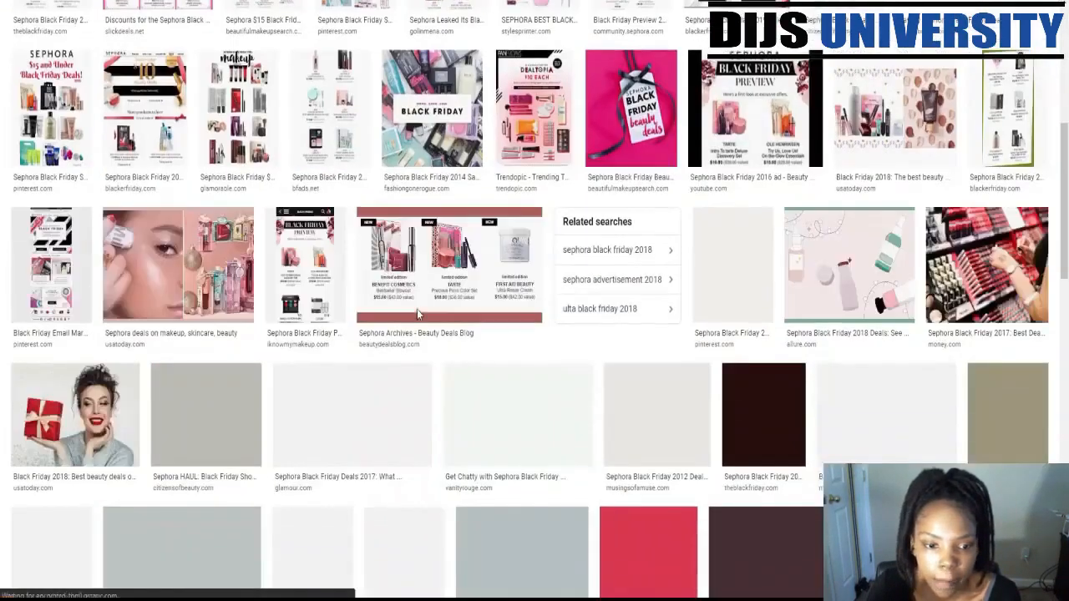
{"action": "scroll", "coordinate": [418, 315], "scroll_direction": "down", "scroll_amount": 3}
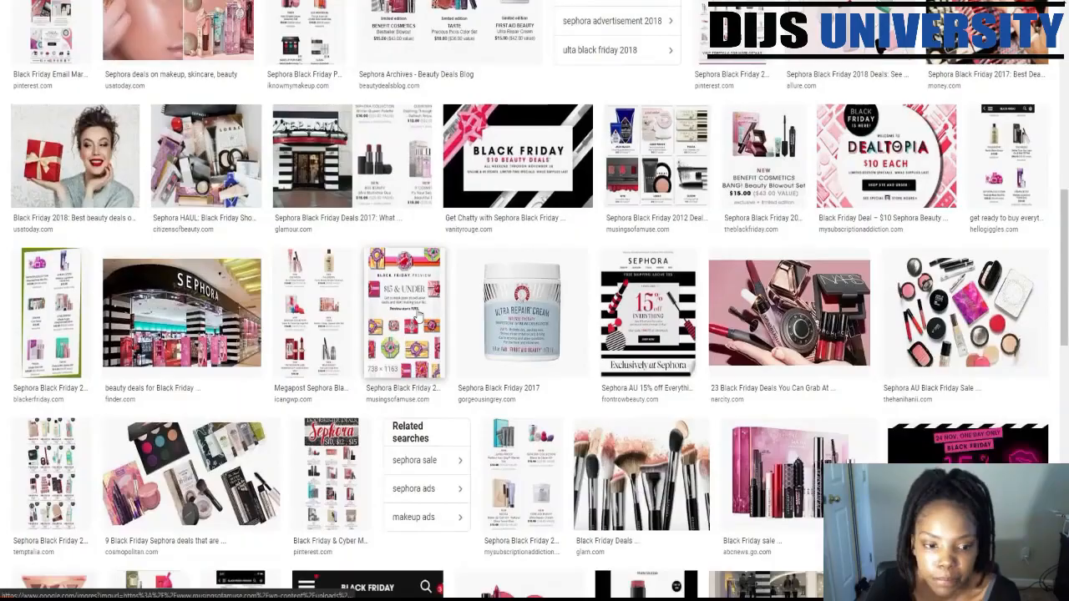
{"action": "scroll", "coordinate": [418, 315], "scroll_direction": "down", "scroll_amount": 7}
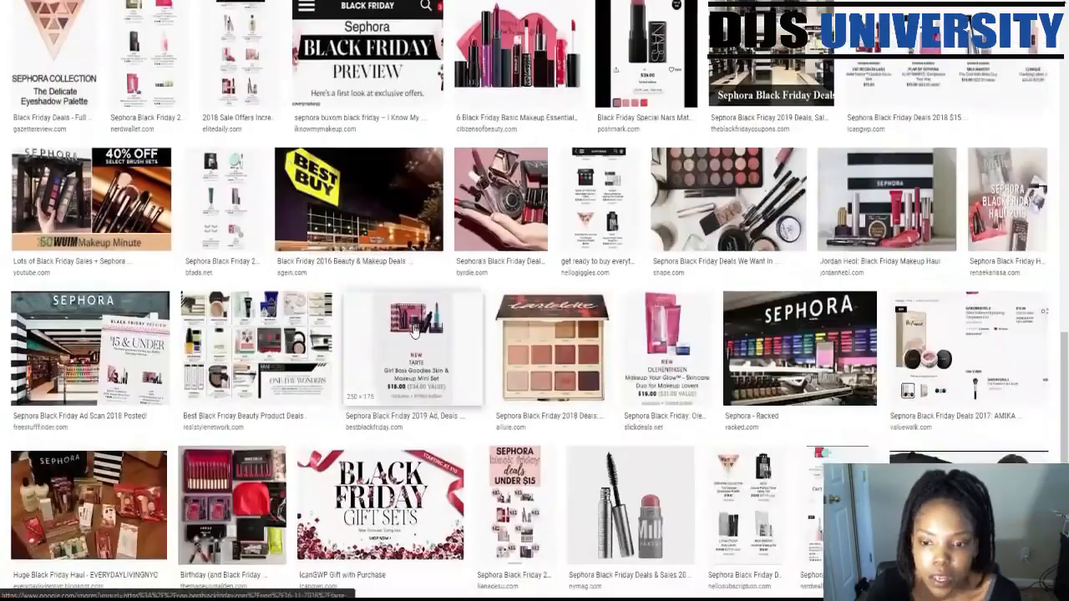
{"action": "scroll", "coordinate": [413, 330], "scroll_direction": "down", "scroll_amount": 3}
{"action": "scroll", "coordinate": [409, 334], "scroll_direction": "down", "scroll_amount": 2}
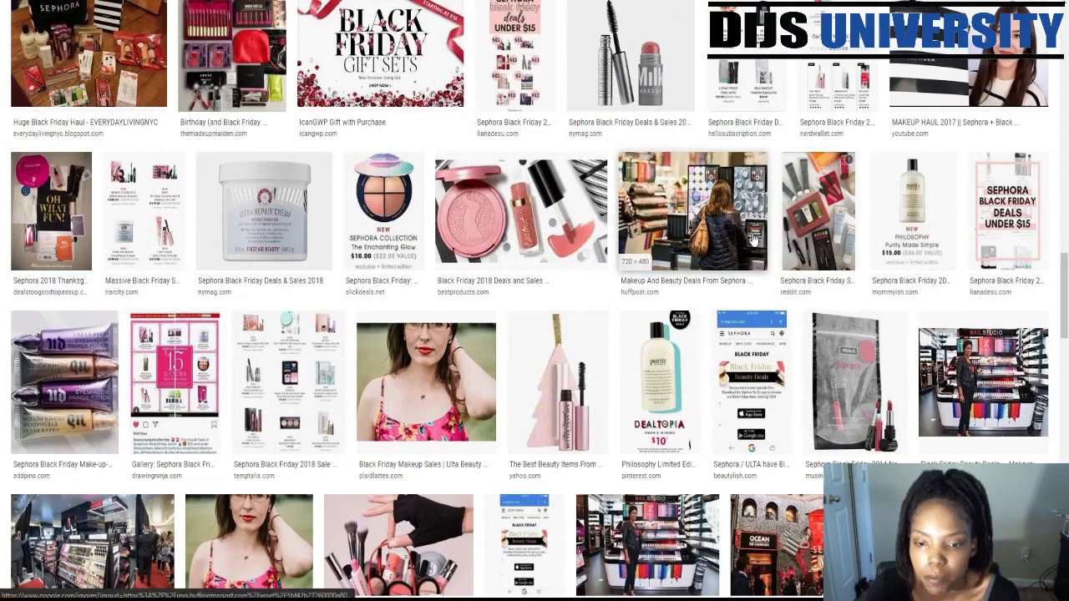
{"action": "scroll", "coordinate": [743, 230], "scroll_direction": "down", "scroll_amount": 4}
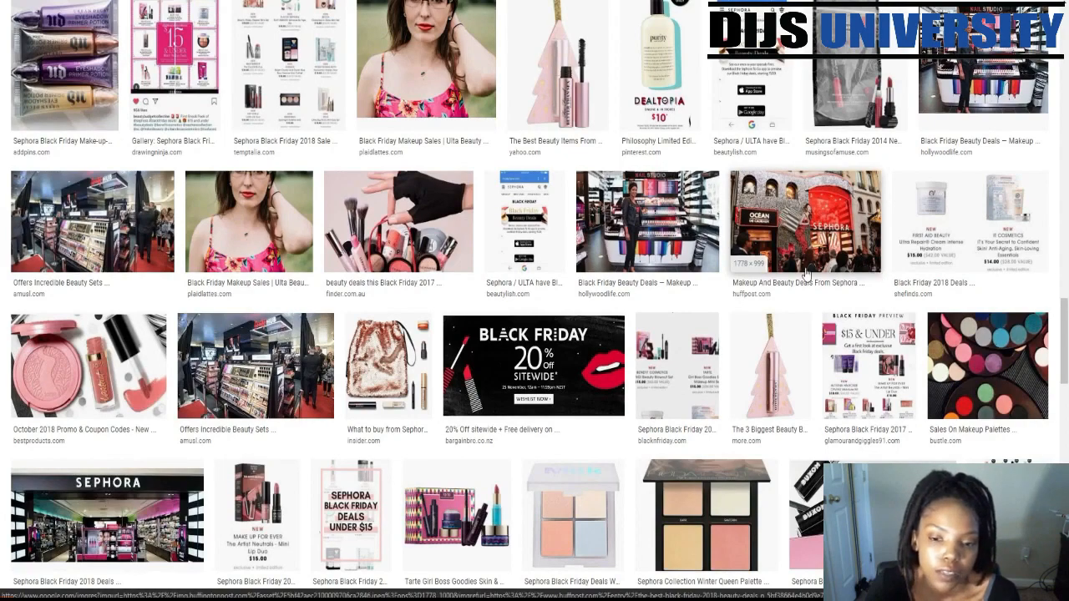
{"action": "scroll", "coordinate": [807, 274], "scroll_direction": "down", "scroll_amount": 6}
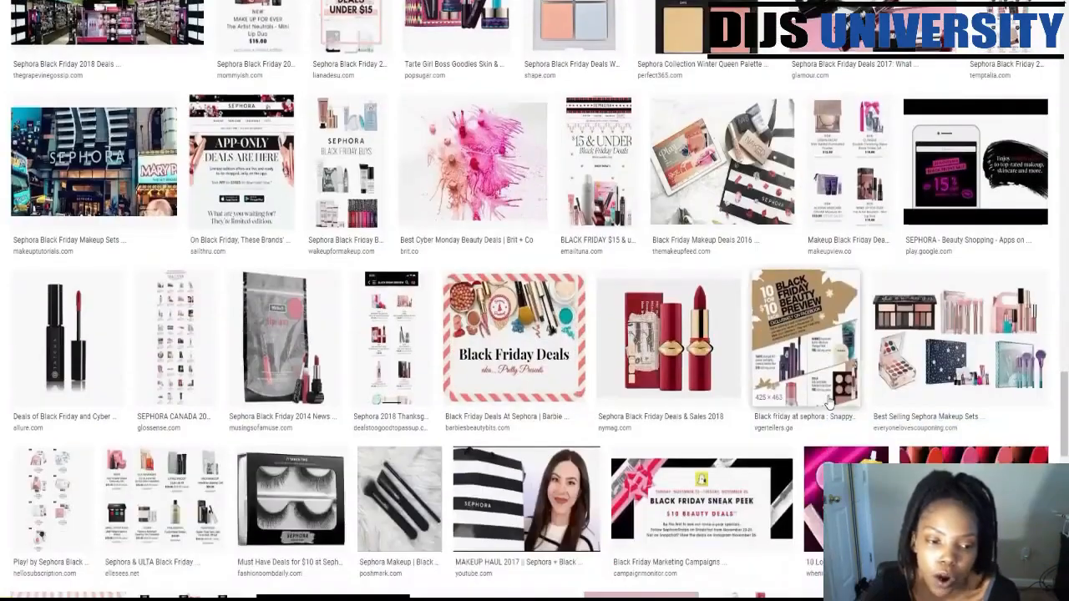
{"action": "scroll", "coordinate": [829, 404], "scroll_direction": "down", "scroll_amount": 5}
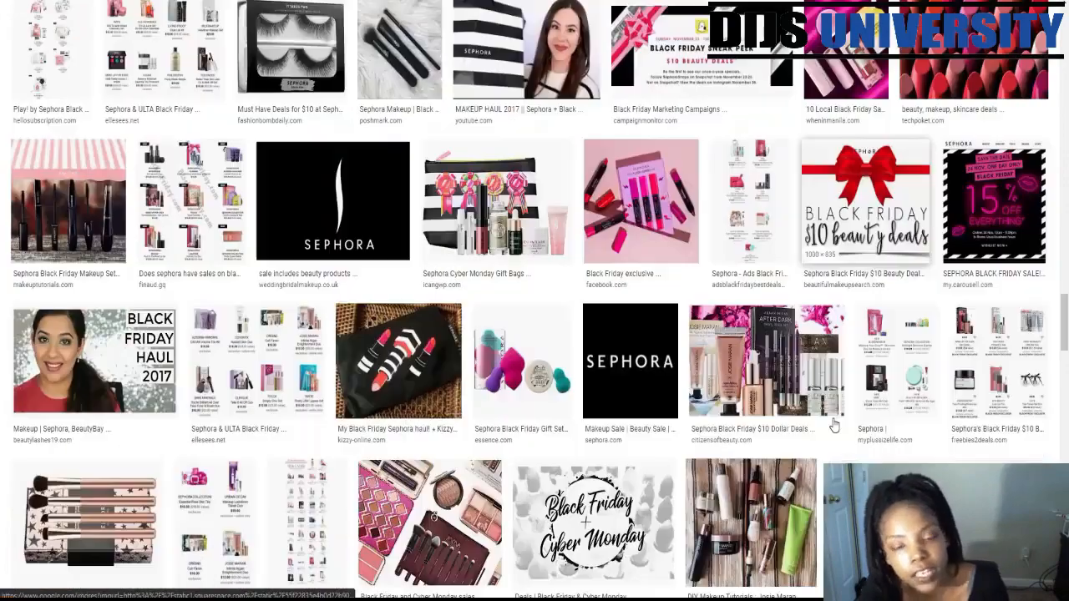
{"action": "scroll", "coordinate": [815, 401], "scroll_direction": "down", "scroll_amount": 2}
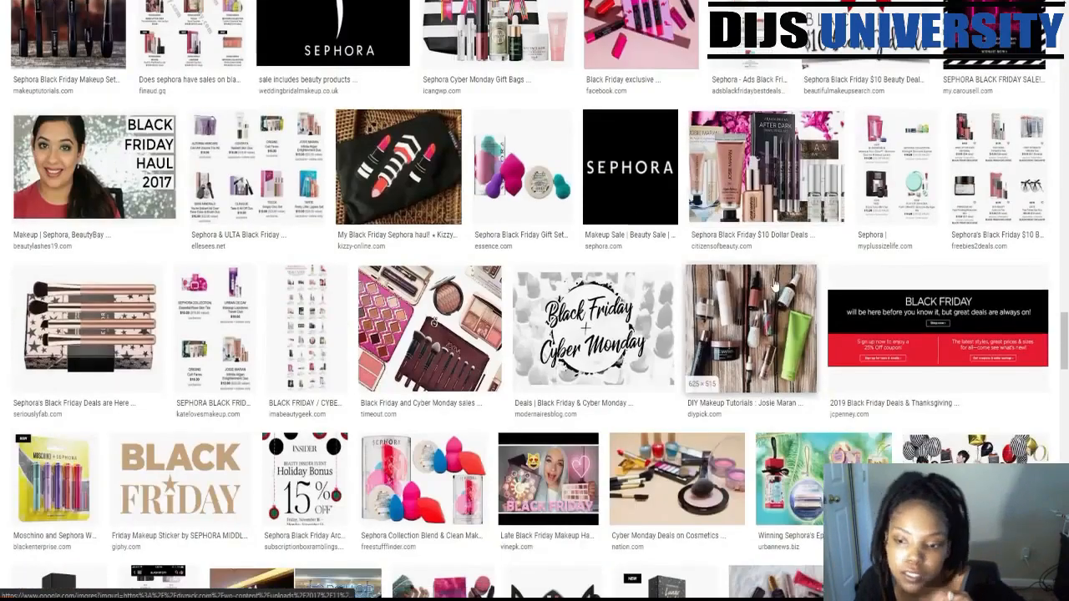
{"action": "scroll", "coordinate": [775, 286], "scroll_direction": "down", "scroll_amount": 1}
{"action": "scroll", "coordinate": [735, 234], "scroll_direction": "down", "scroll_amount": 1}
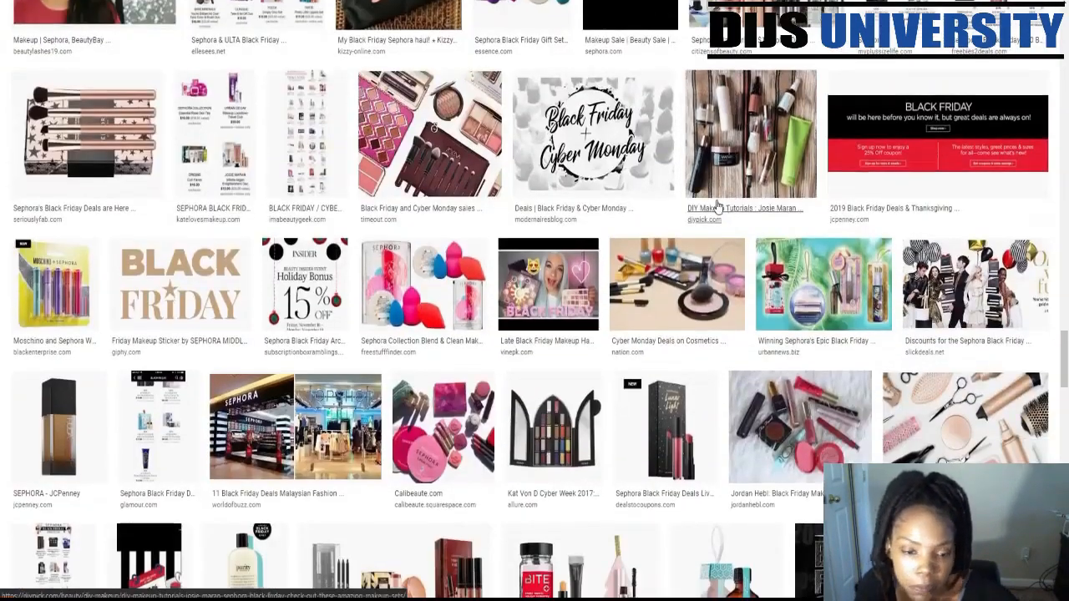
{"action": "scroll", "coordinate": [717, 205], "scroll_direction": "down", "scroll_amount": 6}
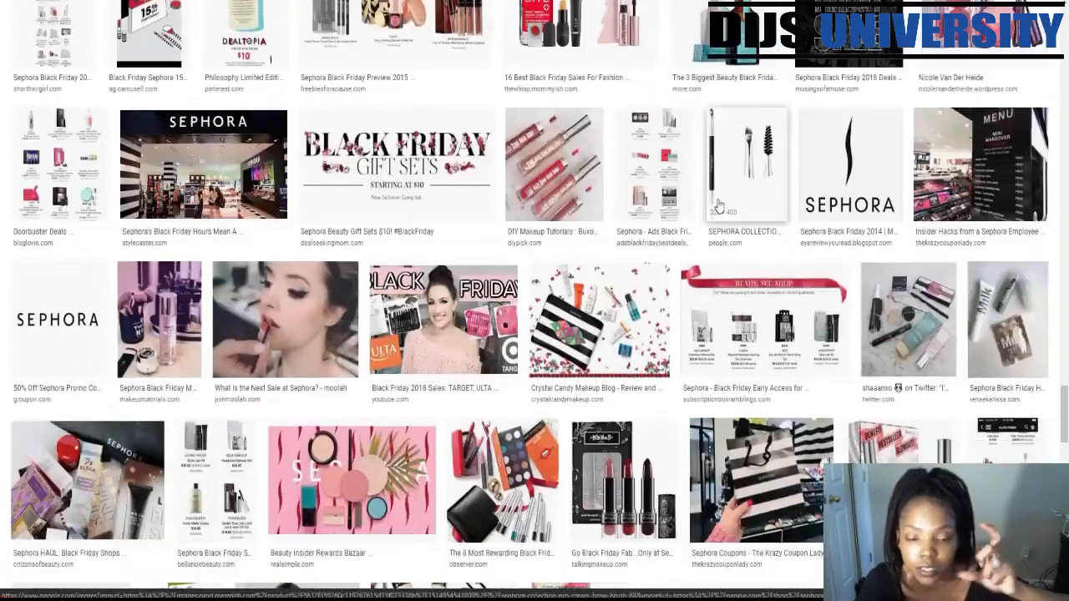
{"action": "scroll", "coordinate": [709, 236], "scroll_direction": "down", "scroll_amount": 1}
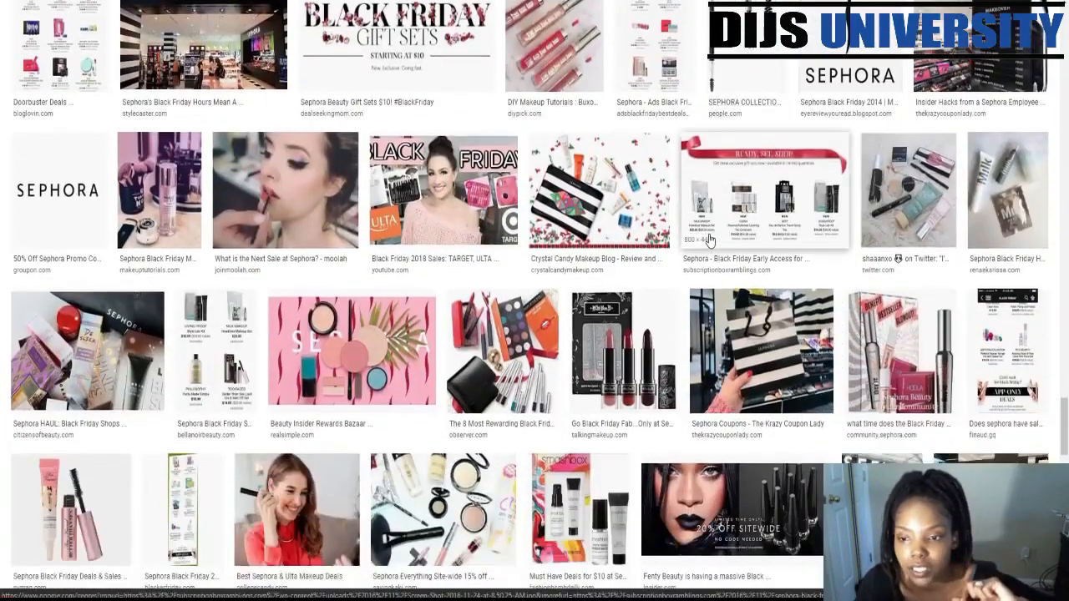
{"action": "scroll", "coordinate": [709, 239], "scroll_direction": "down", "scroll_amount": 2}
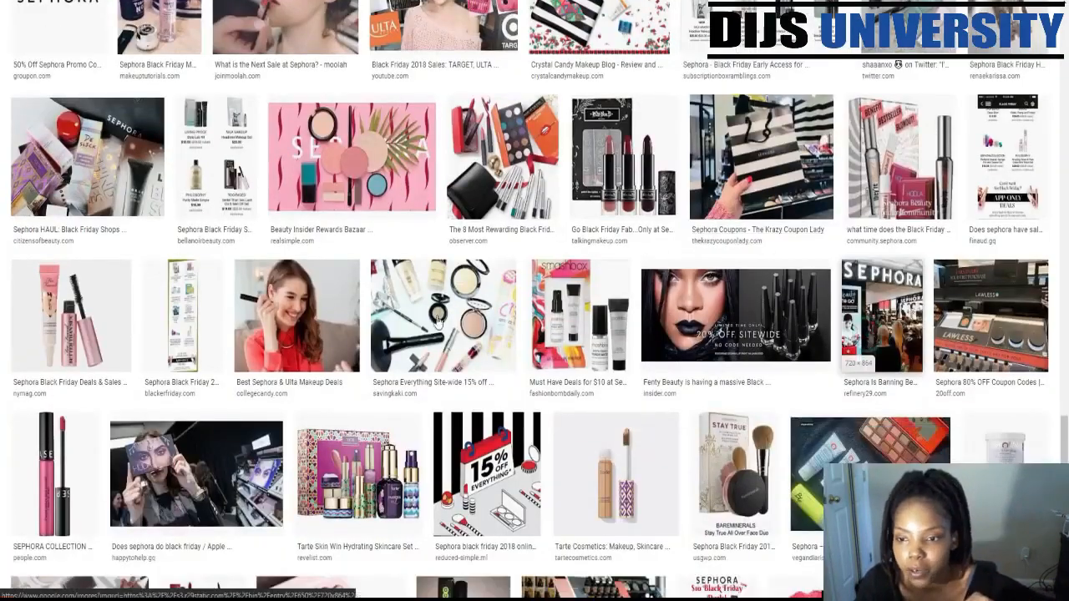
Step: Preview the Refinery29 picture of shoppers in a Sephora store and look through the neighbouring image results
{"action": "left_click", "coordinate": [869, 334]}
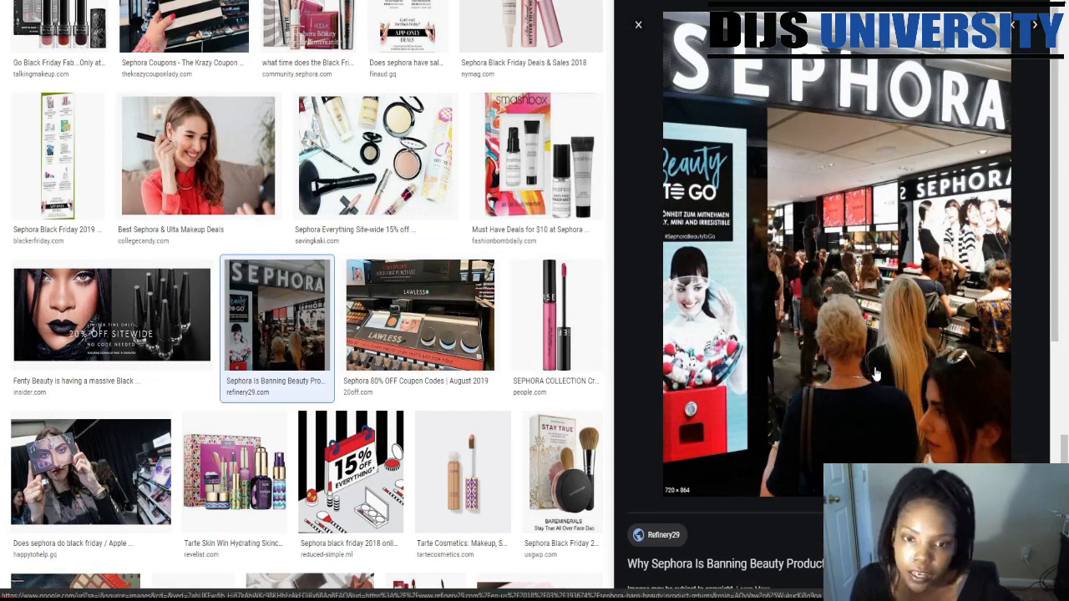
{"action": "scroll", "coordinate": [377, 320], "scroll_direction": "down", "scroll_amount": 3}
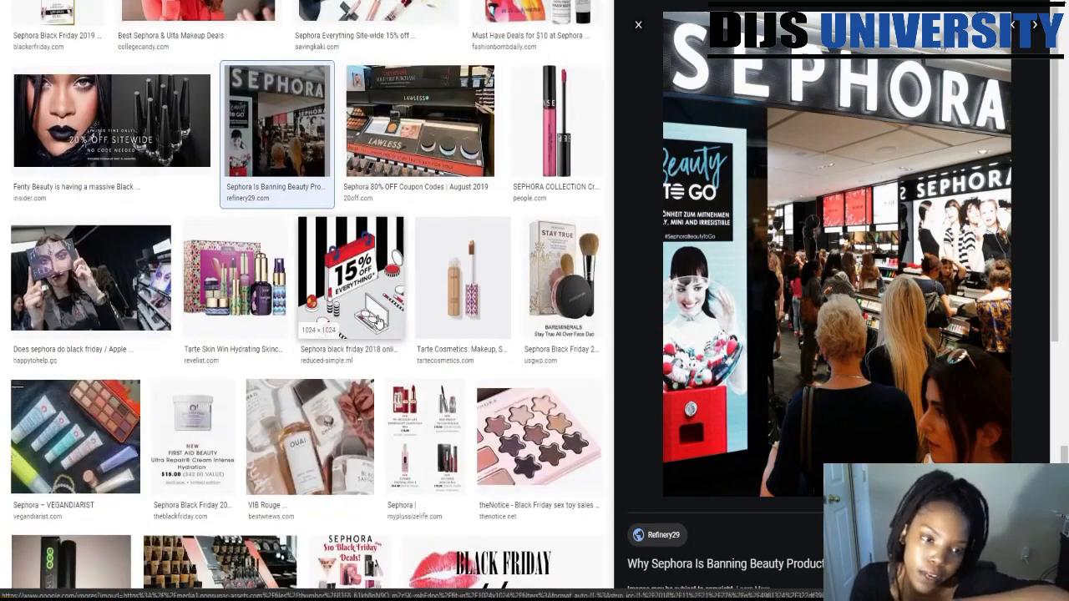
{"action": "scroll", "coordinate": [377, 320], "scroll_direction": "down", "scroll_amount": 3}
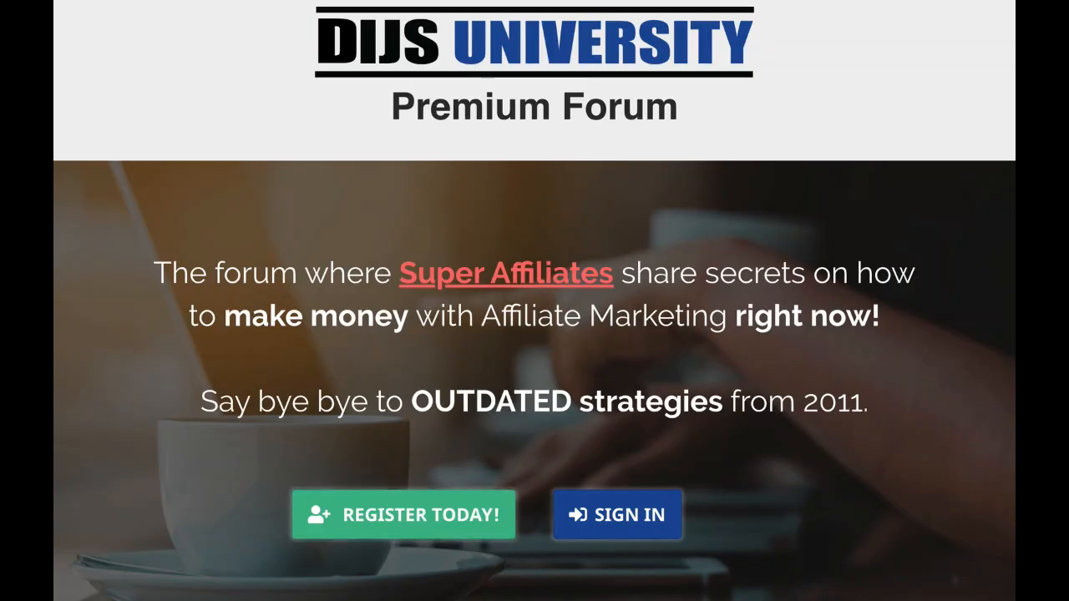
{"action": "scroll", "coordinate": [534, 301], "scroll_direction": "down", "scroll_amount": 4}
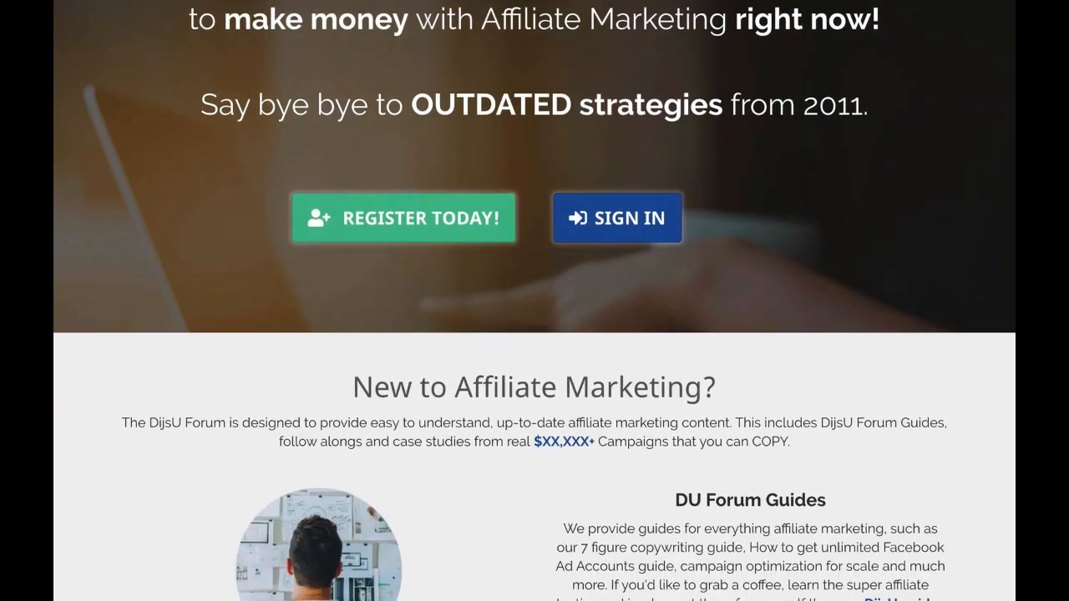
{"action": "scroll", "coordinate": [534, 325], "scroll_direction": "down", "scroll_amount": 5}
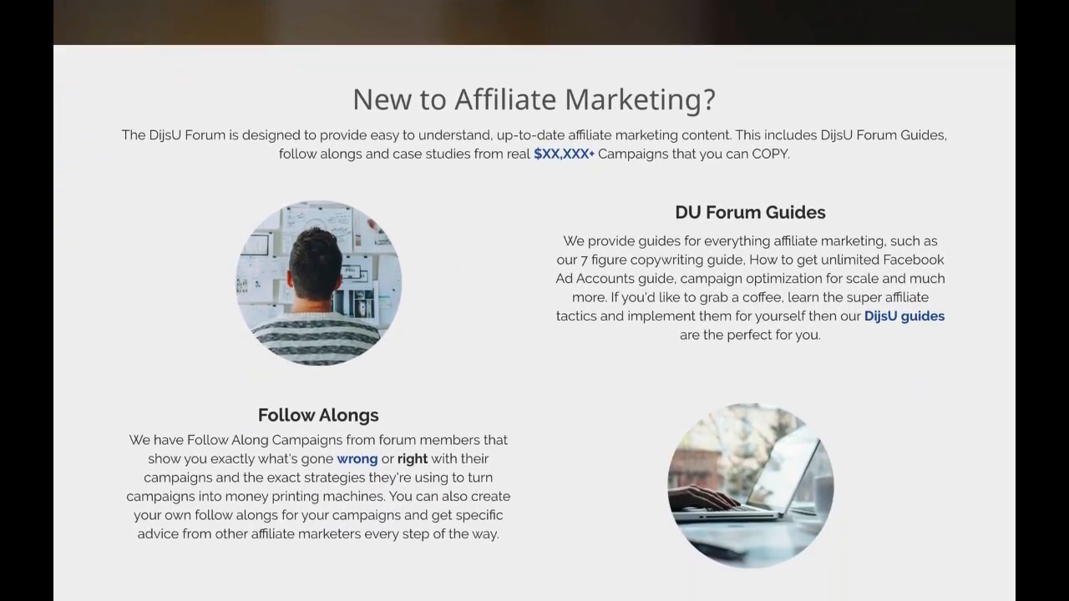
{"action": "scroll", "coordinate": [534, 325], "scroll_direction": "down", "scroll_amount": 6}
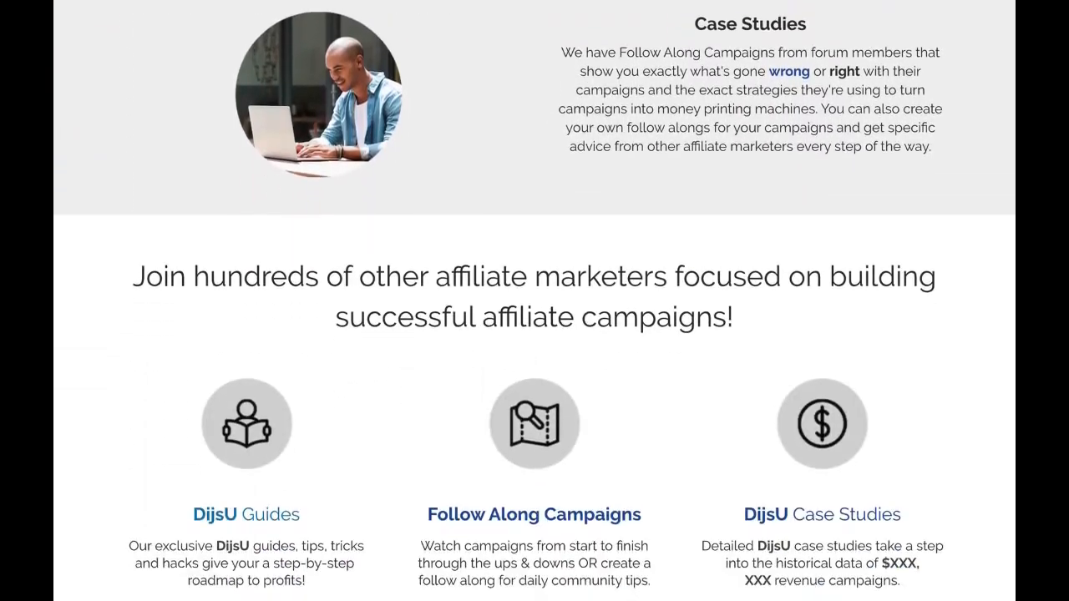
{"action": "scroll", "coordinate": [535, 325], "scroll_direction": "down", "scroll_amount": 5}
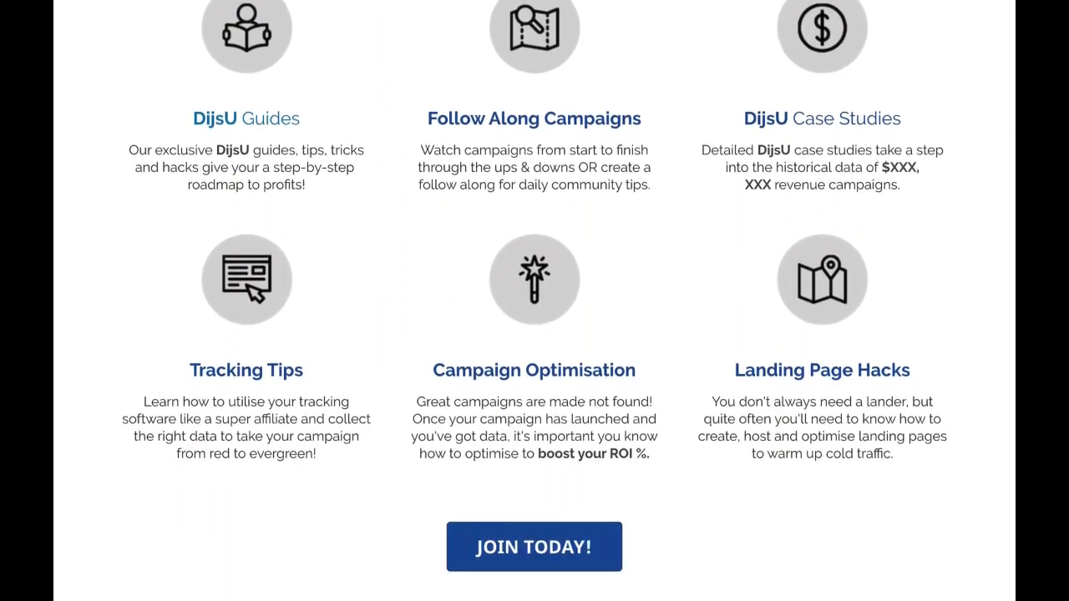
{"action": "scroll", "coordinate": [535, 325], "scroll_direction": "down", "scroll_amount": 1}
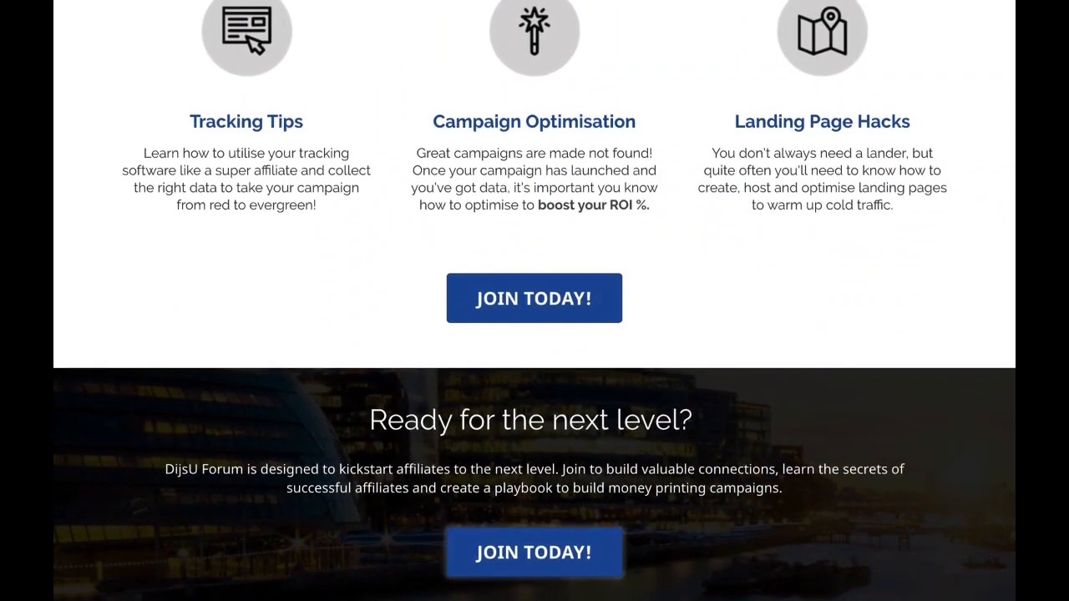